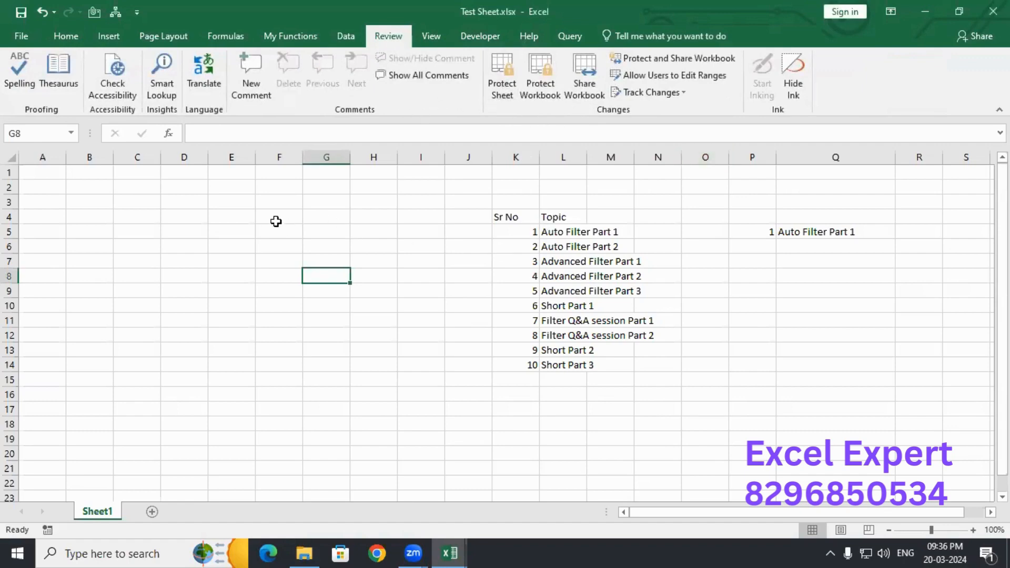
- Select various cell blocks around the topic table on Sheet1, such as F3:J13 and C4:J16
{"action": "left_click_drag", "start_coordinate": [230, 200], "coordinate": [637, 408]}
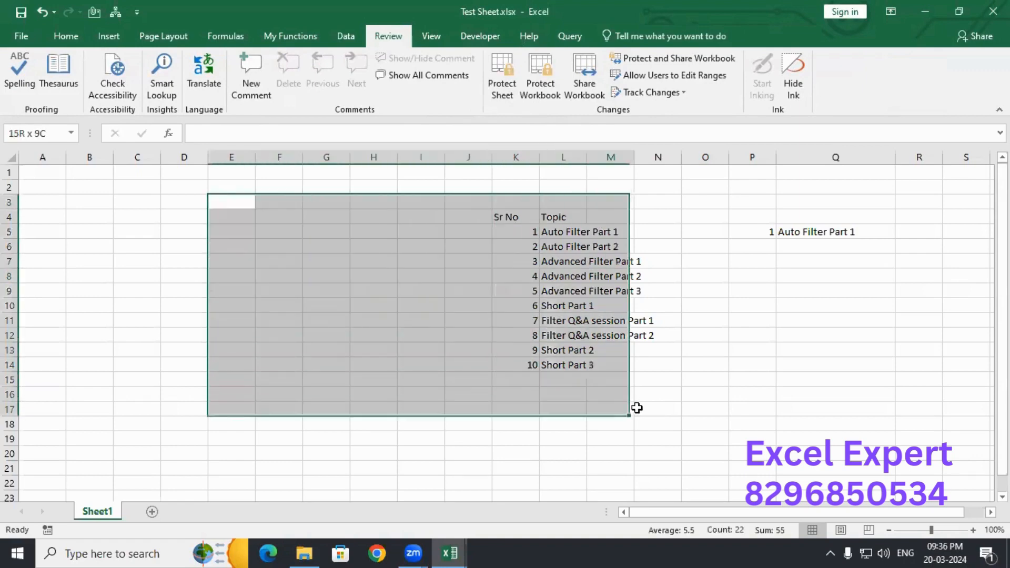
{"action": "left_click", "coordinate": [367, 219]}
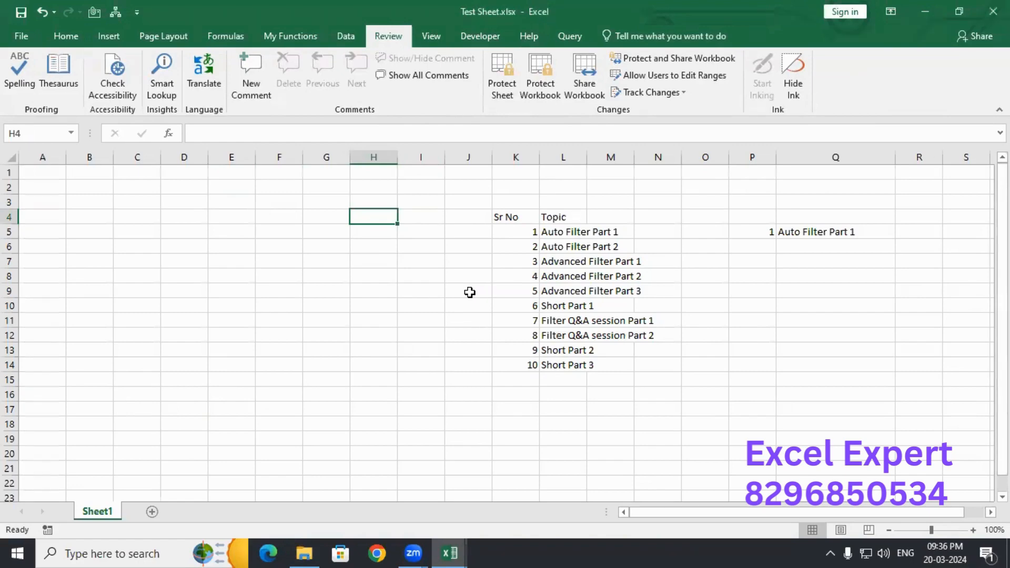
{"action": "left_click_drag", "start_coordinate": [177, 200], "coordinate": [625, 381]}
{"action": "left_click", "coordinate": [268, 208]}
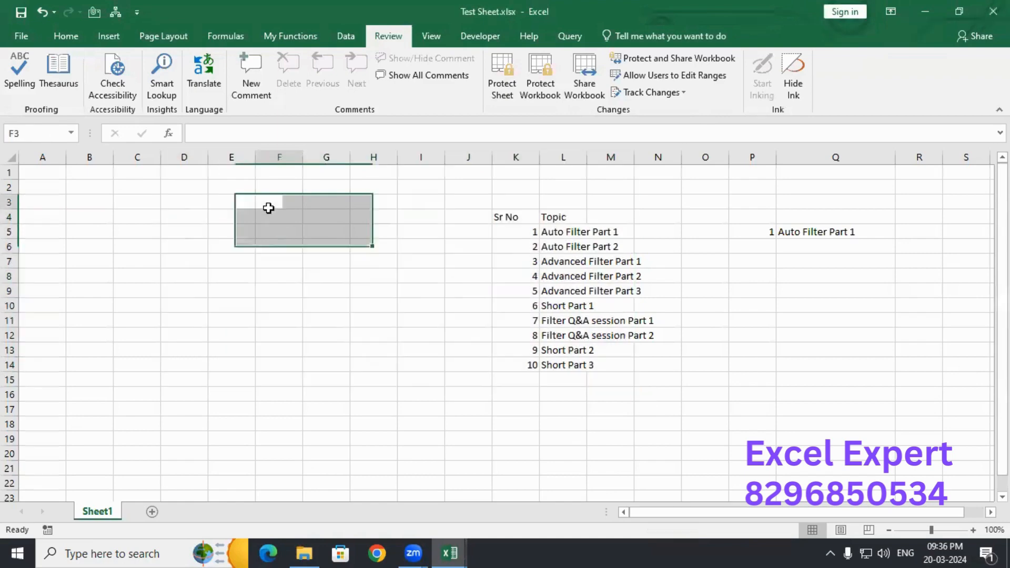
{"action": "left_click_drag", "start_coordinate": [268, 208], "coordinate": [590, 363]}
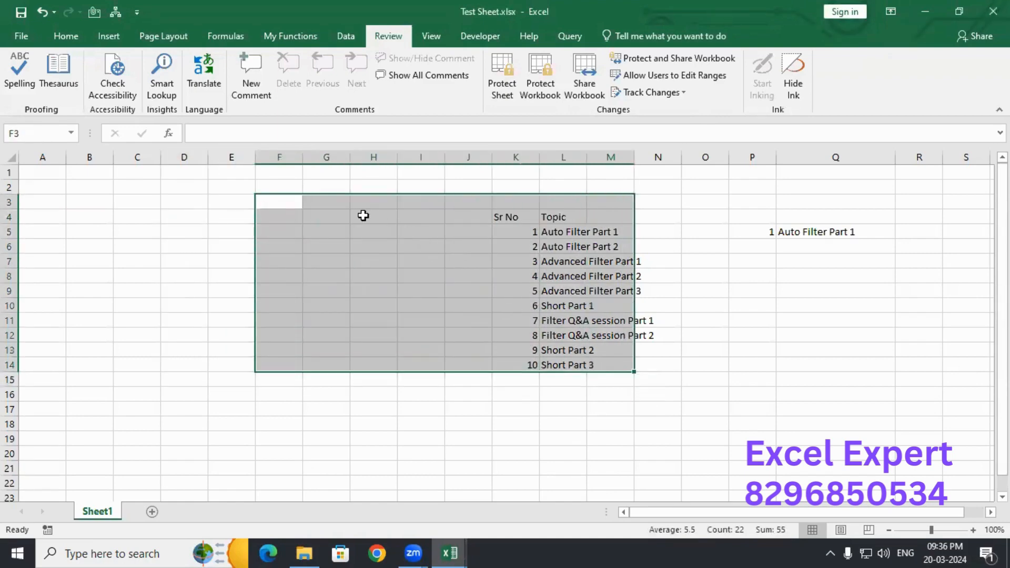
{"action": "left_click_drag", "start_coordinate": [345, 205], "coordinate": [433, 284]}
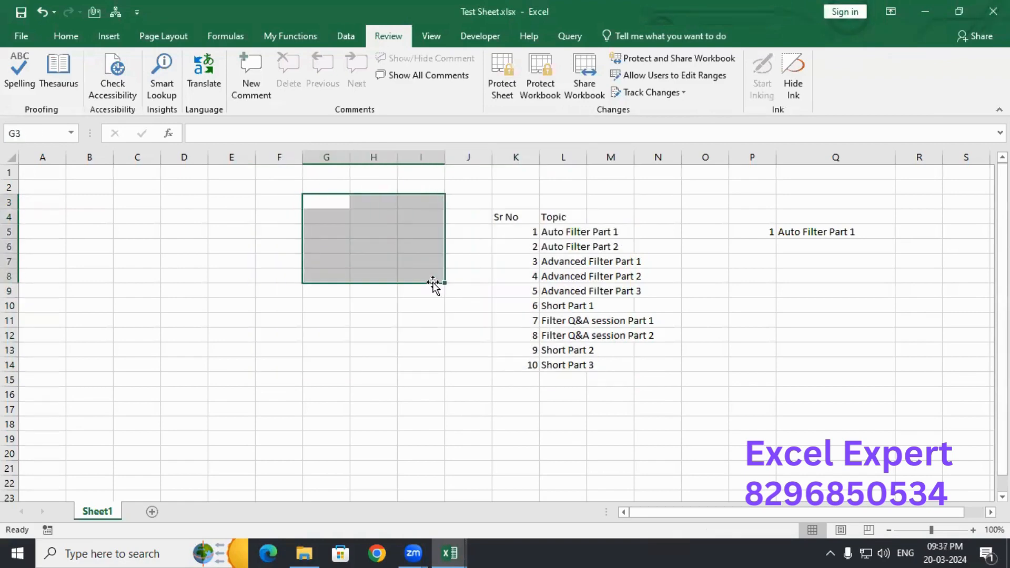
{"action": "left_click_drag", "start_coordinate": [369, 203], "coordinate": [511, 309]}
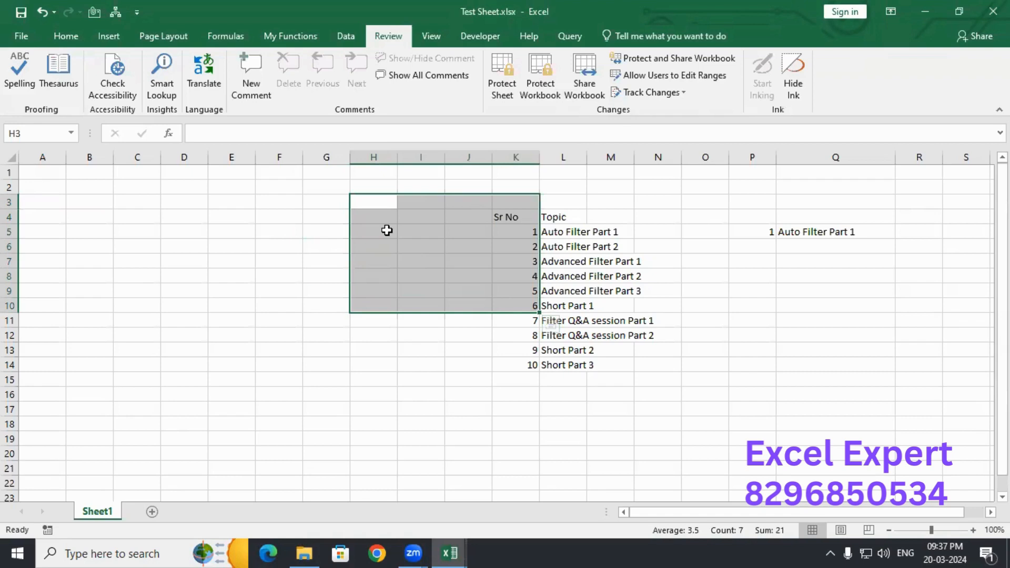
{"action": "left_click_drag", "start_coordinate": [103, 190], "coordinate": [305, 354]}
{"action": "left_click", "coordinate": [421, 275]}
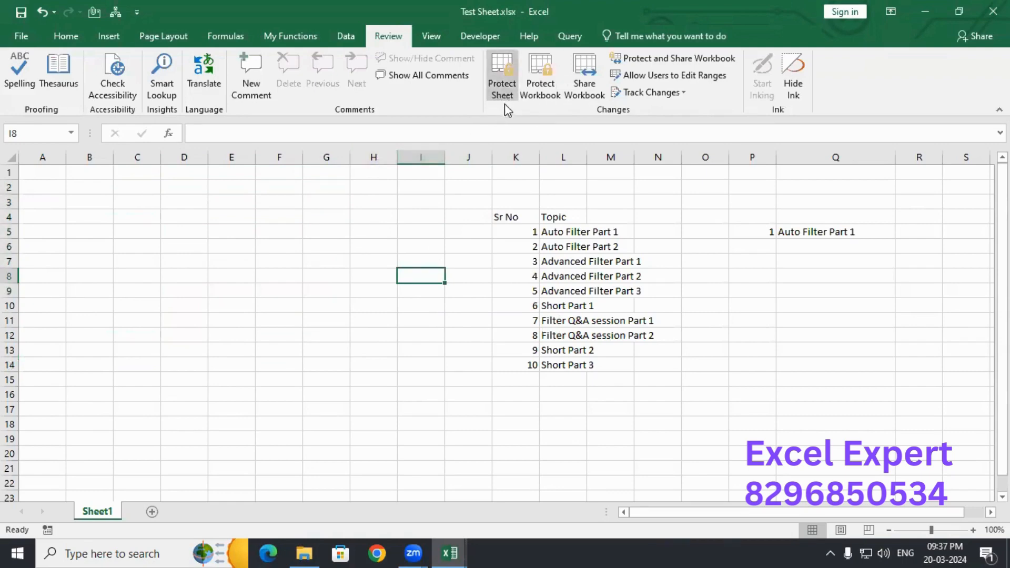
{"action": "left_click_drag", "start_coordinate": [278, 203], "coordinate": [468, 350]}
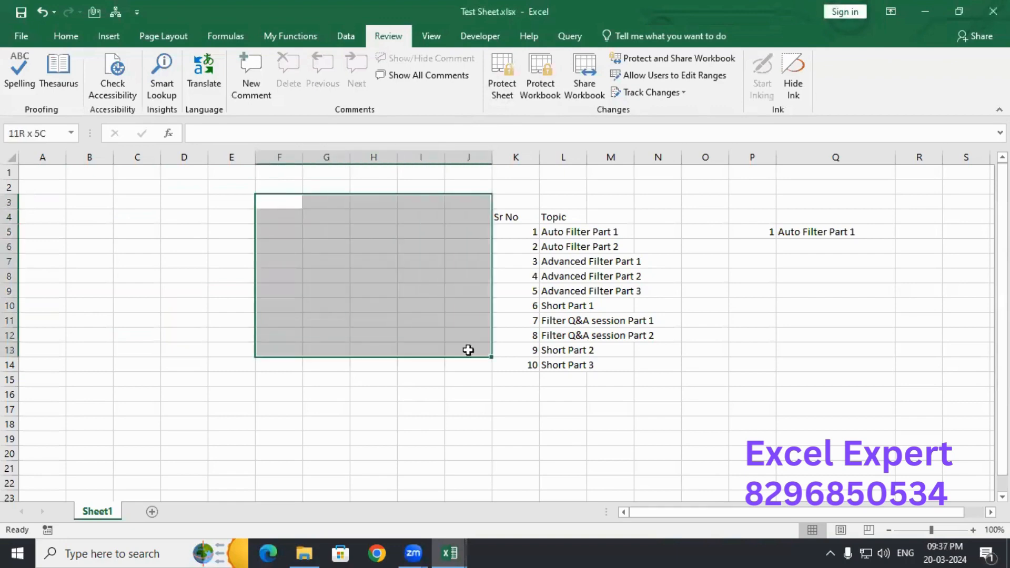
{"action": "left_click_drag", "start_coordinate": [117, 216], "coordinate": [471, 389]}
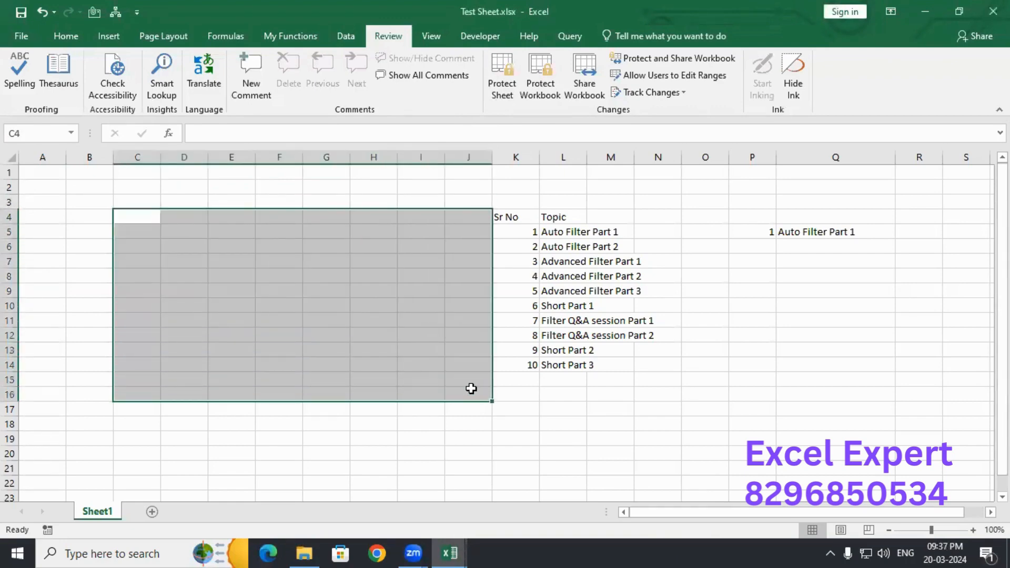
- Check the Sr No formula in K13, select the whole sheet with Ctrl+A, then clear the selection
{"action": "left_click", "coordinate": [279, 273]}
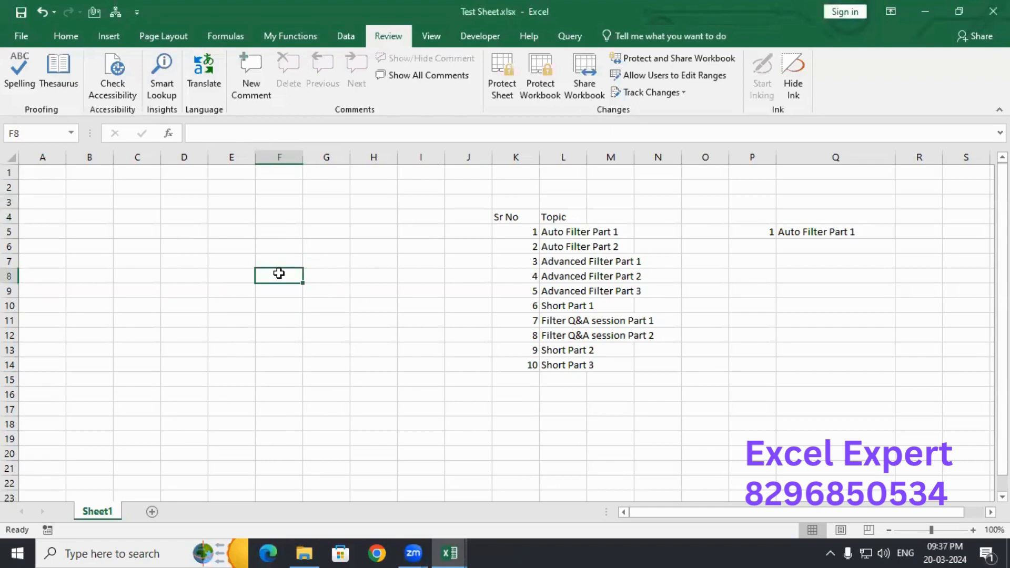
{"action": "left_click_drag", "start_coordinate": [328, 244], "coordinate": [489, 343]}
{"action": "left_click", "coordinate": [537, 351]}
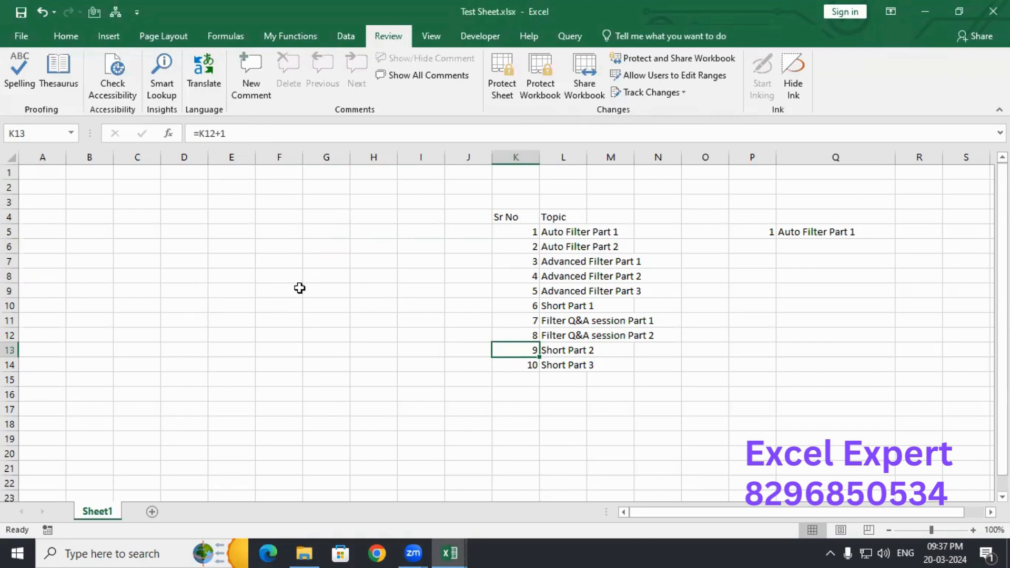
{"action": "left_click", "coordinate": [326, 251]}
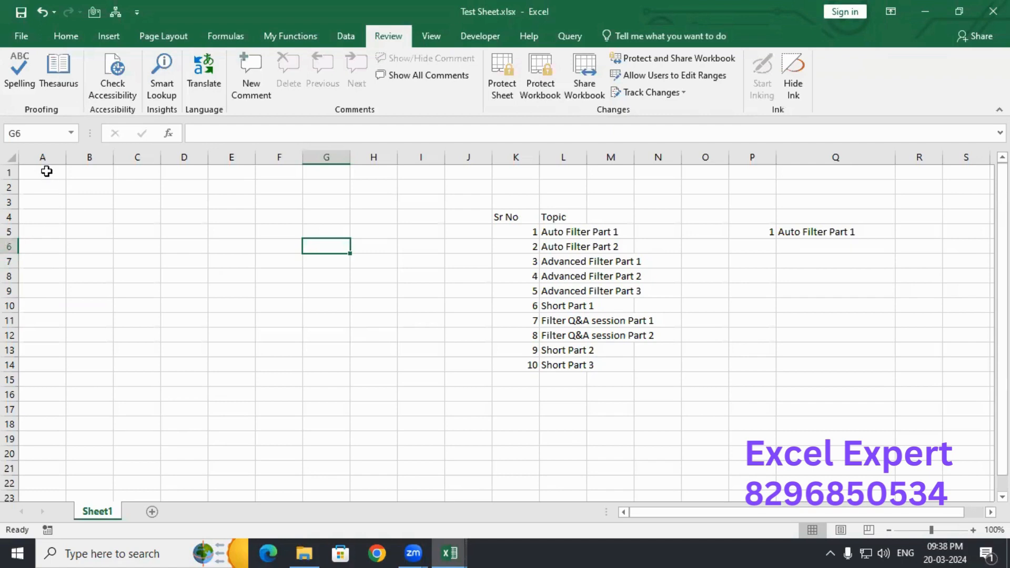
{"action": "left_click_drag", "start_coordinate": [44, 171], "coordinate": [262, 402]}
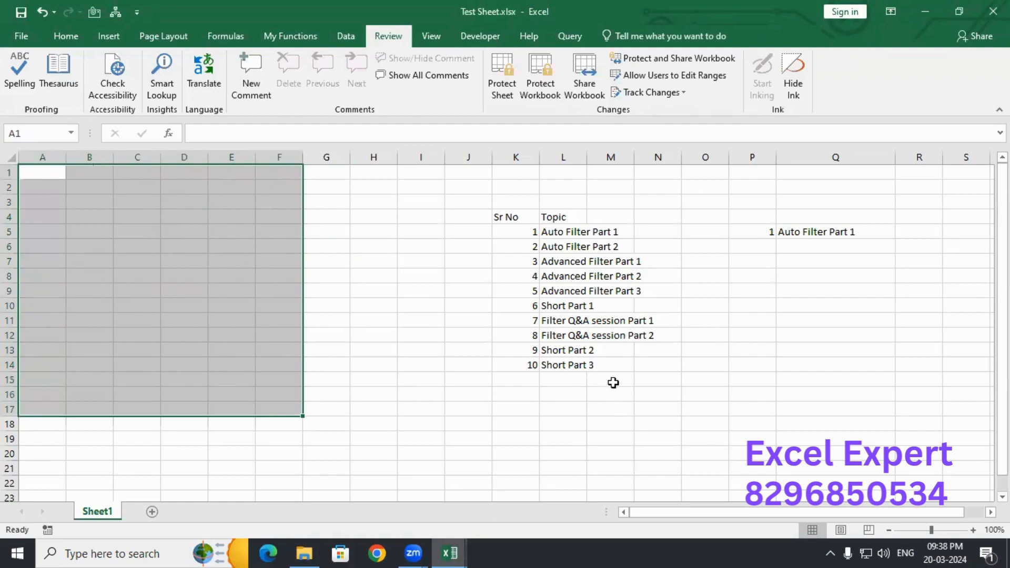
{"action": "left_click", "coordinate": [47, 174]}
{"action": "key", "text": "ctrl+a"}
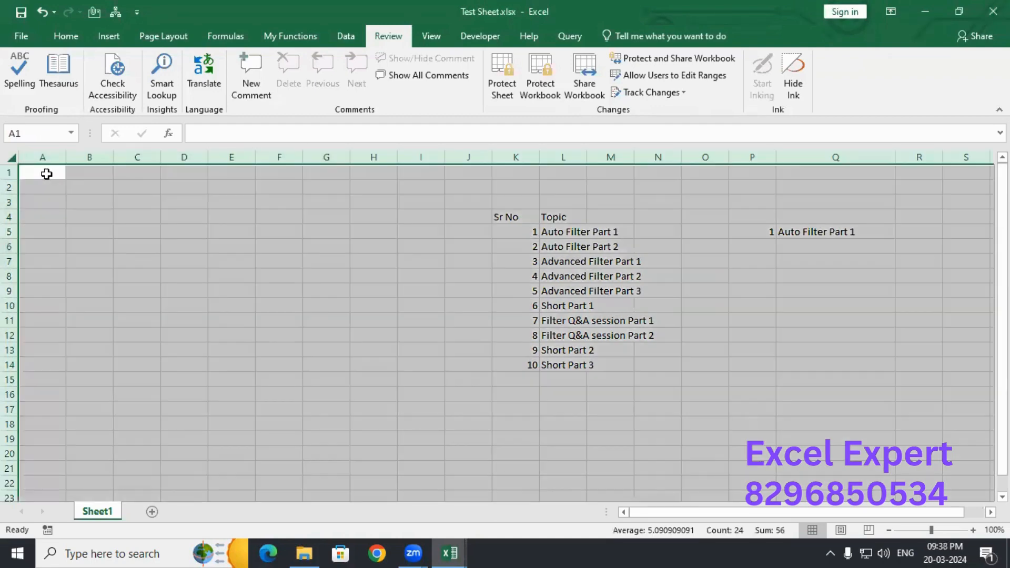
{"action": "left_click", "coordinate": [474, 204], "text": "ctrl"}
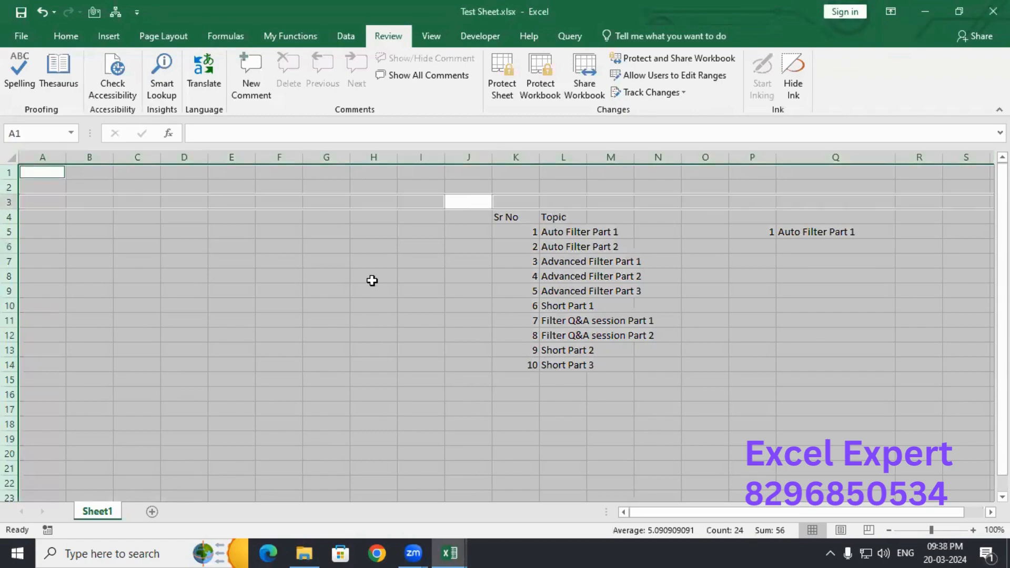
{"action": "left_click", "coordinate": [348, 257], "text": "ctrl"}
{"action": "left_click", "coordinate": [386, 202]}
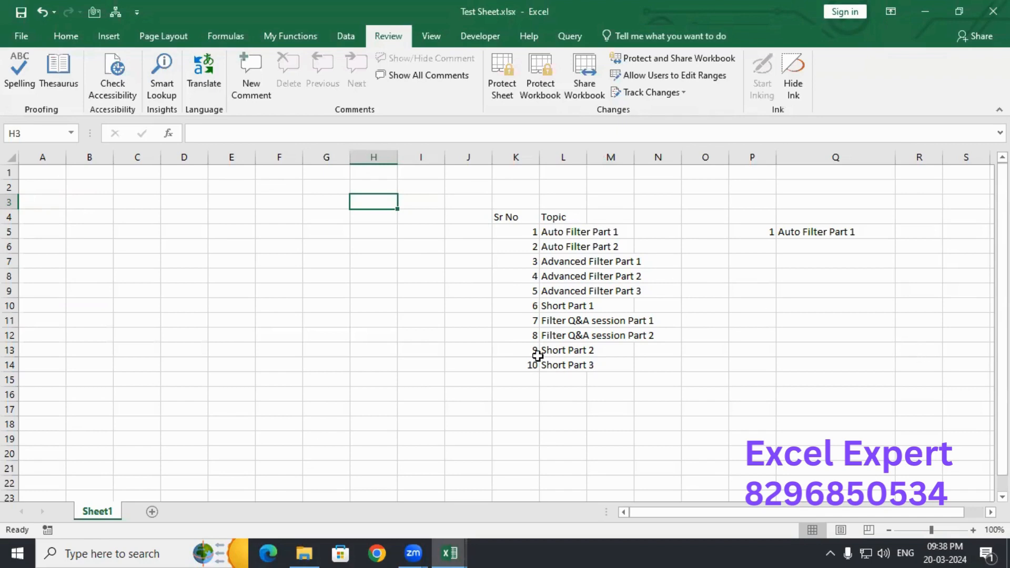
- Add a new blank Sheet3, then go back to Sheet1
{"action": "left_click", "coordinate": [152, 512]}
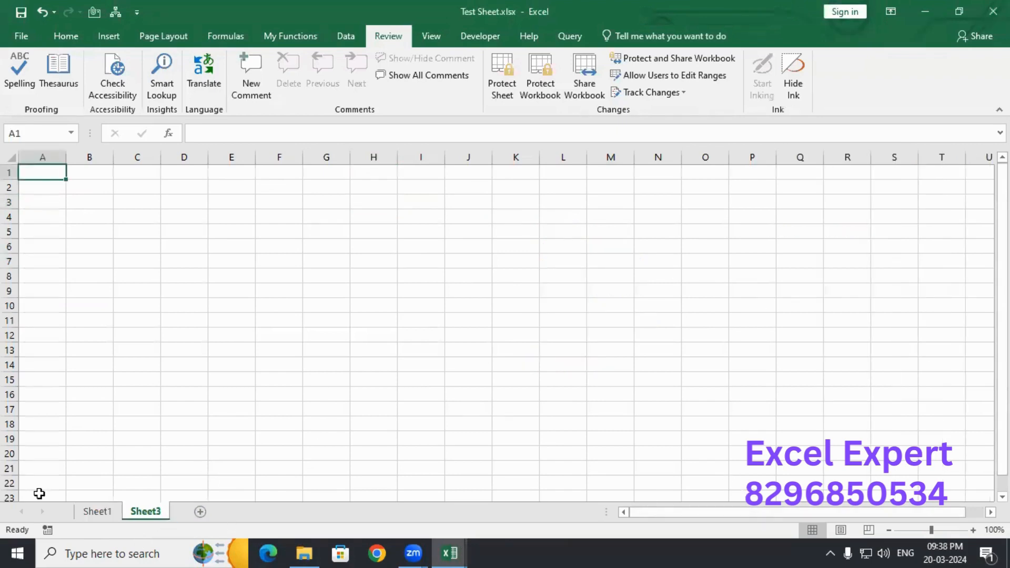
{"action": "left_click", "coordinate": [96, 513]}
{"action": "left_click", "coordinate": [150, 513]}
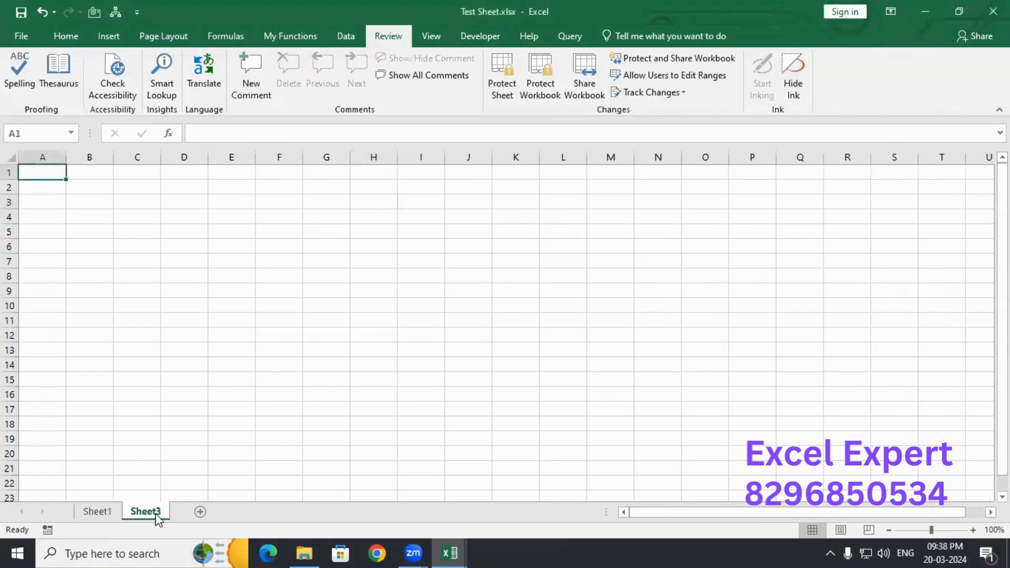
{"action": "left_click", "coordinate": [87, 516]}
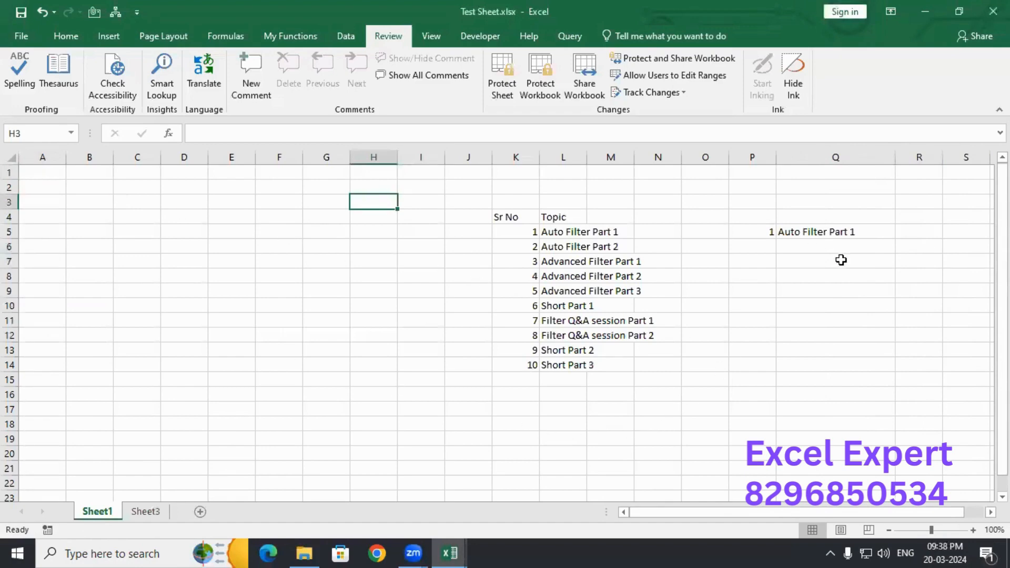
- Select the G4:I9 block and several empty cells below the topic table on Sheet1
{"action": "left_click", "coordinate": [390, 311]}
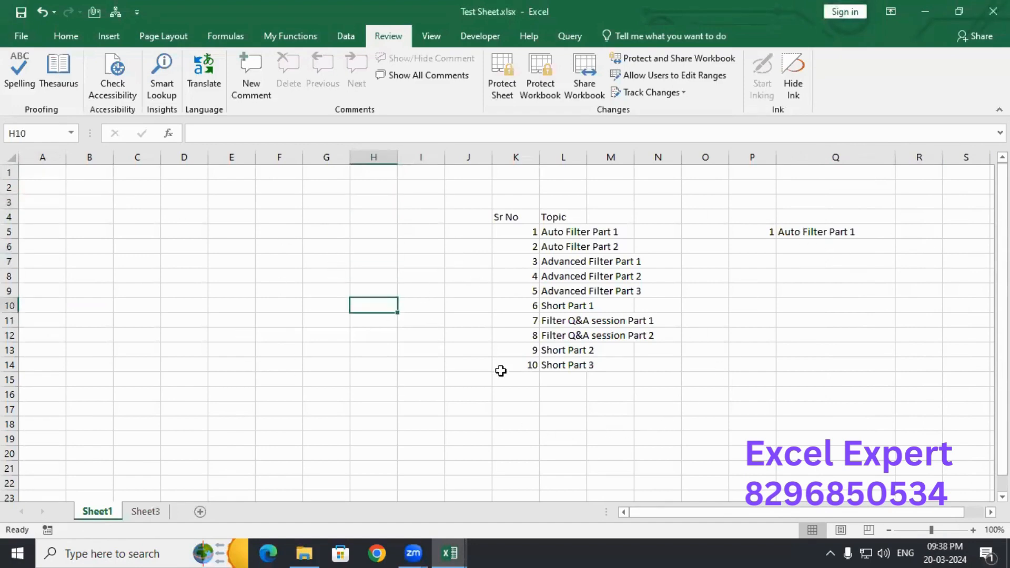
{"action": "left_click", "coordinate": [502, 377]}
{"action": "left_click", "coordinate": [432, 386]}
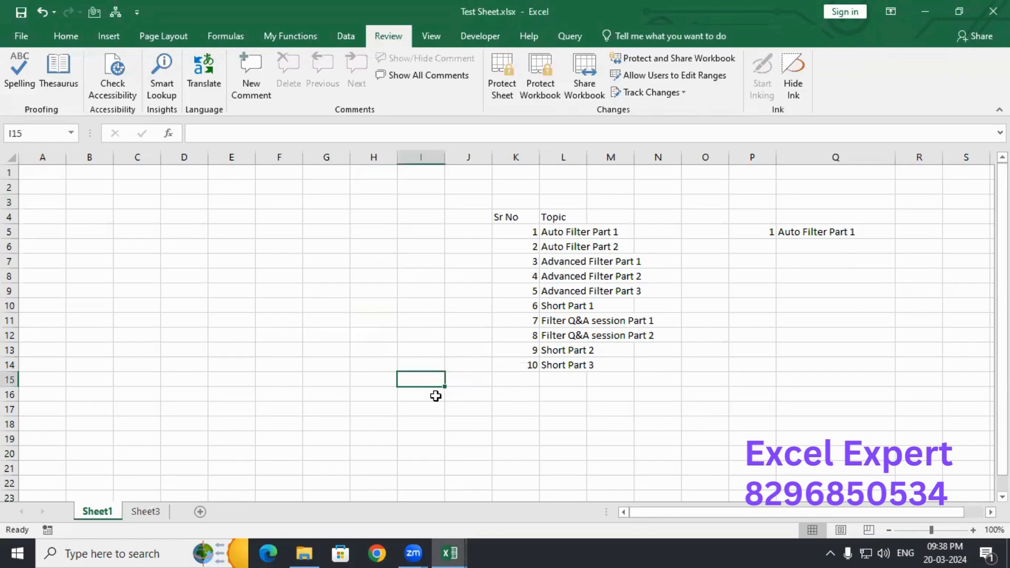
{"action": "left_click_drag", "start_coordinate": [325, 212], "coordinate": [419, 296]}
{"action": "left_click", "coordinate": [367, 346]}
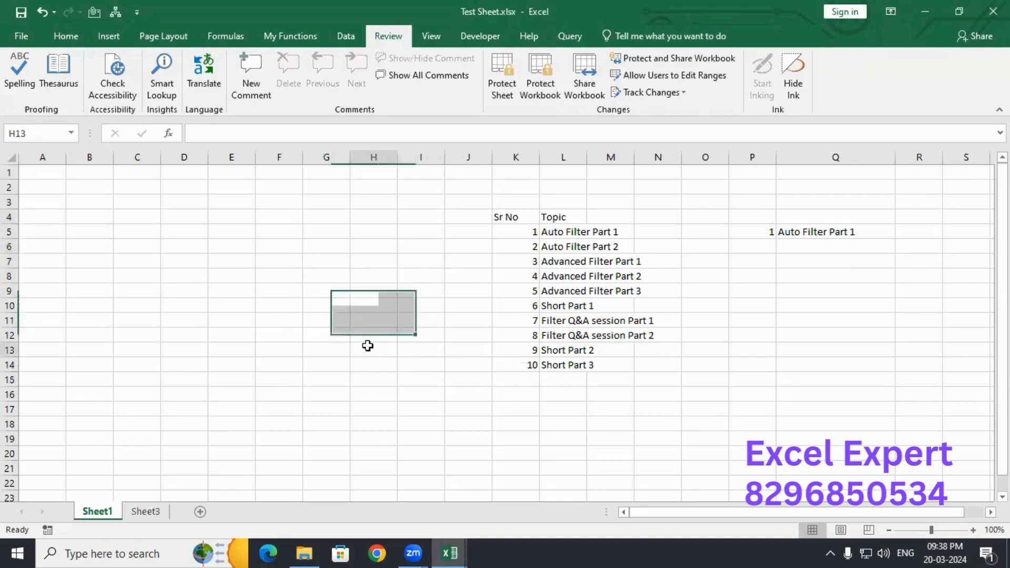
{"action": "left_click", "coordinate": [453, 370]}
{"action": "left_click", "coordinate": [394, 414]}
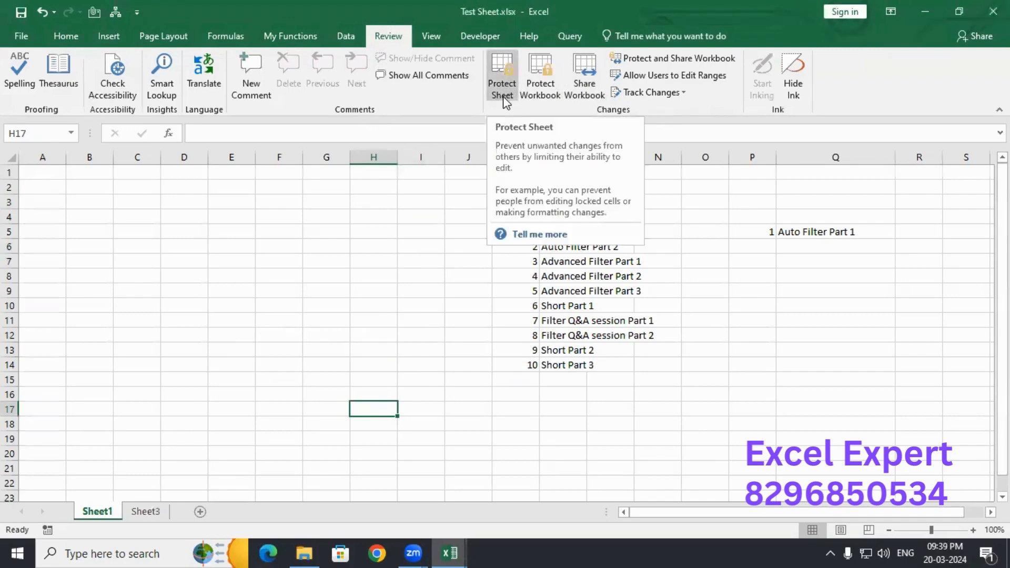
- Protect Sheet1 with a password and confirm it in the Confirm Password prompt
{"action": "left_click", "coordinate": [506, 66]}
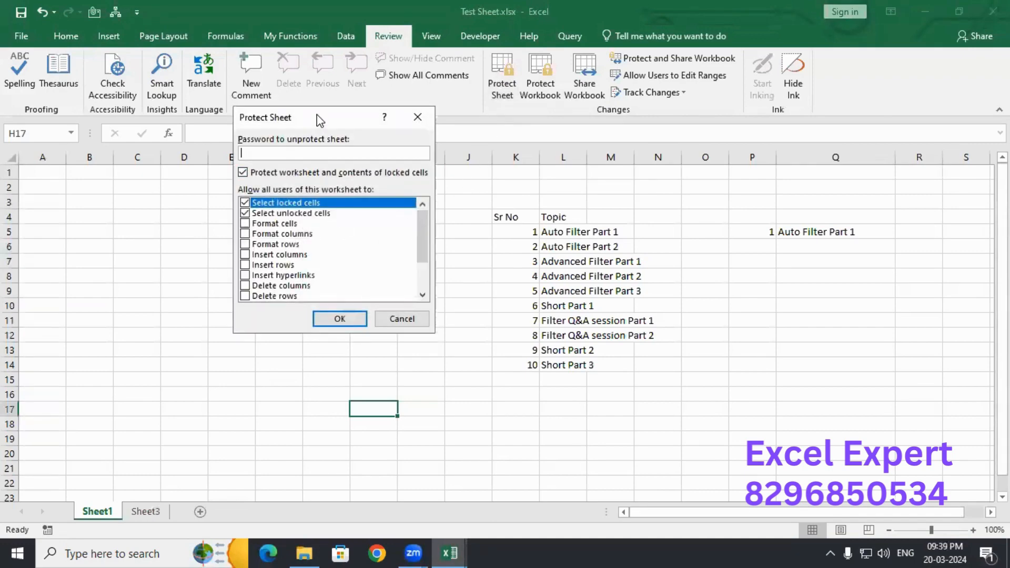
{"action": "left_click_drag", "start_coordinate": [319, 120], "coordinate": [384, 107]}
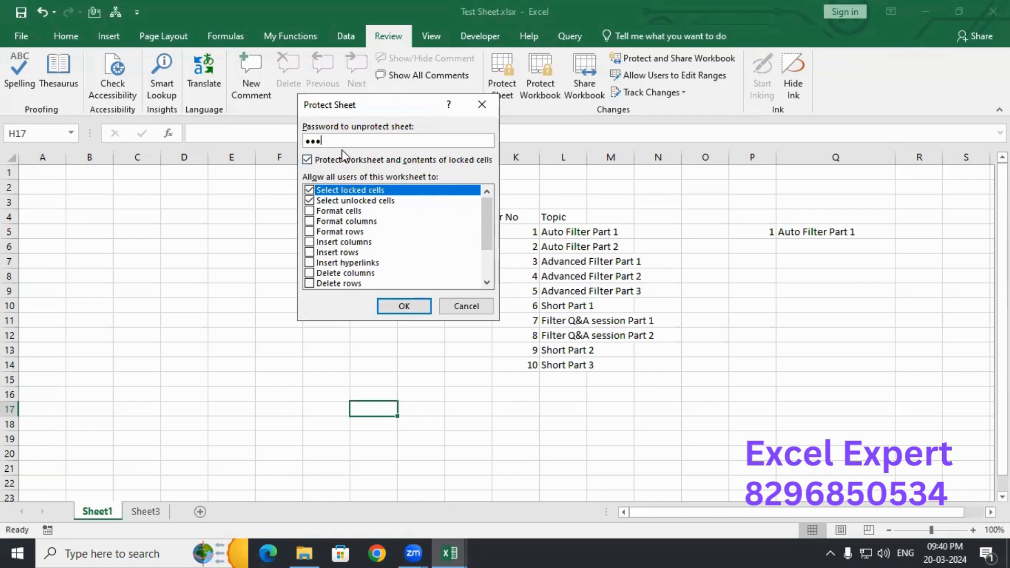
{"action": "left_click", "coordinate": [414, 309]}
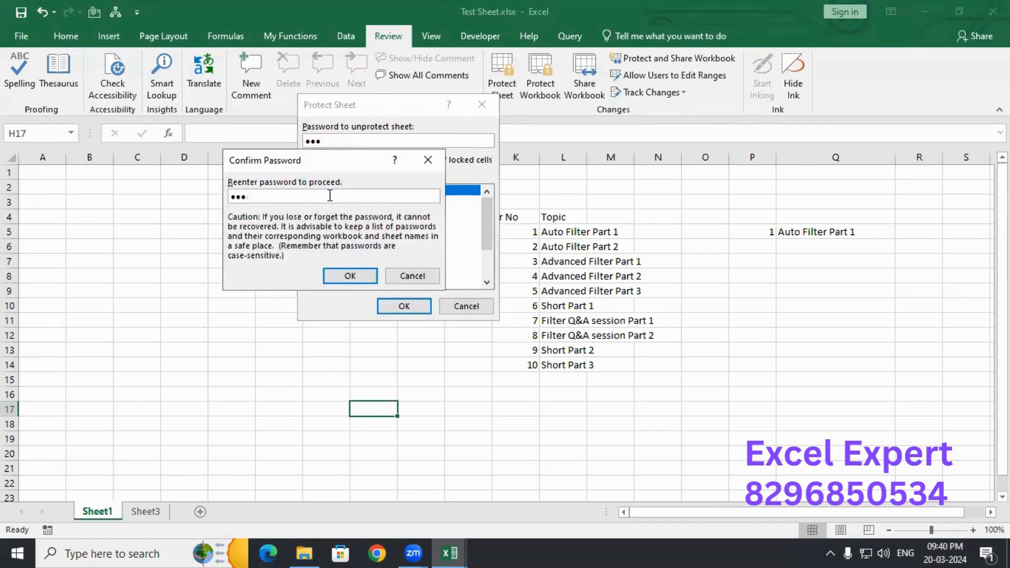
{"action": "left_click", "coordinate": [347, 277]}
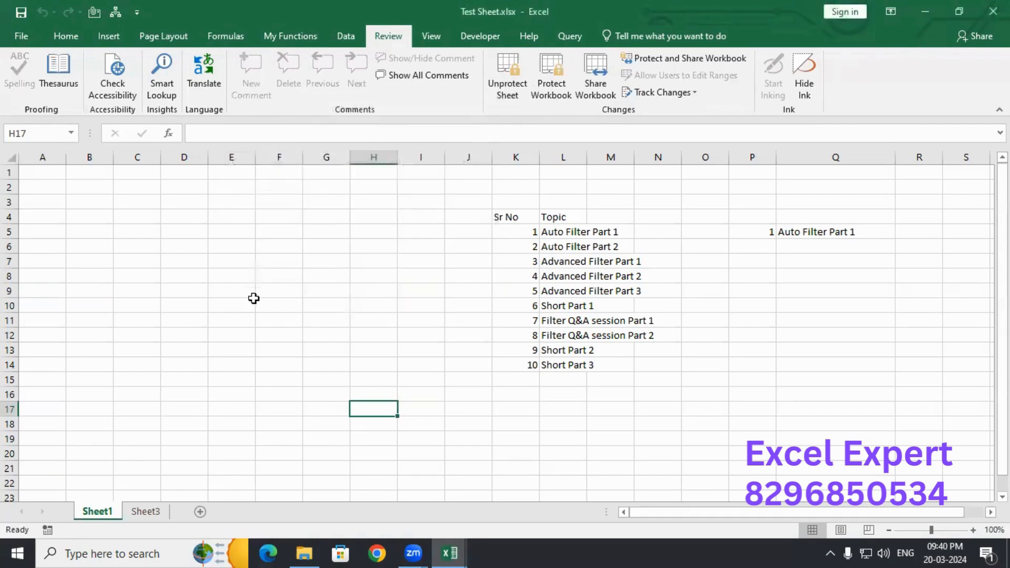
- Try typing into G5 on the protected sheet and dismiss the protected-sheet warning
{"action": "left_click", "coordinate": [254, 297]}
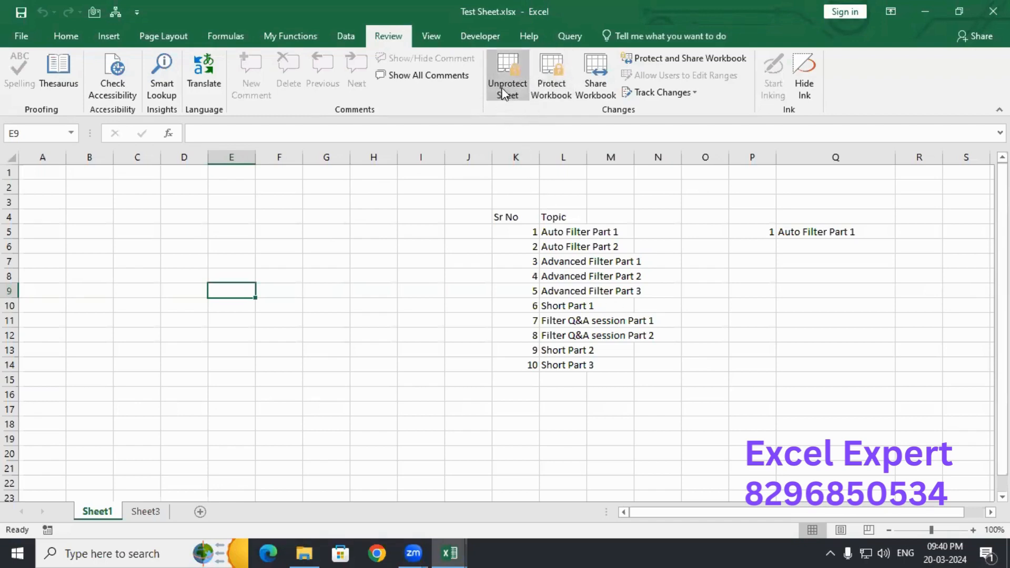
{"action": "left_click", "coordinate": [344, 235]}
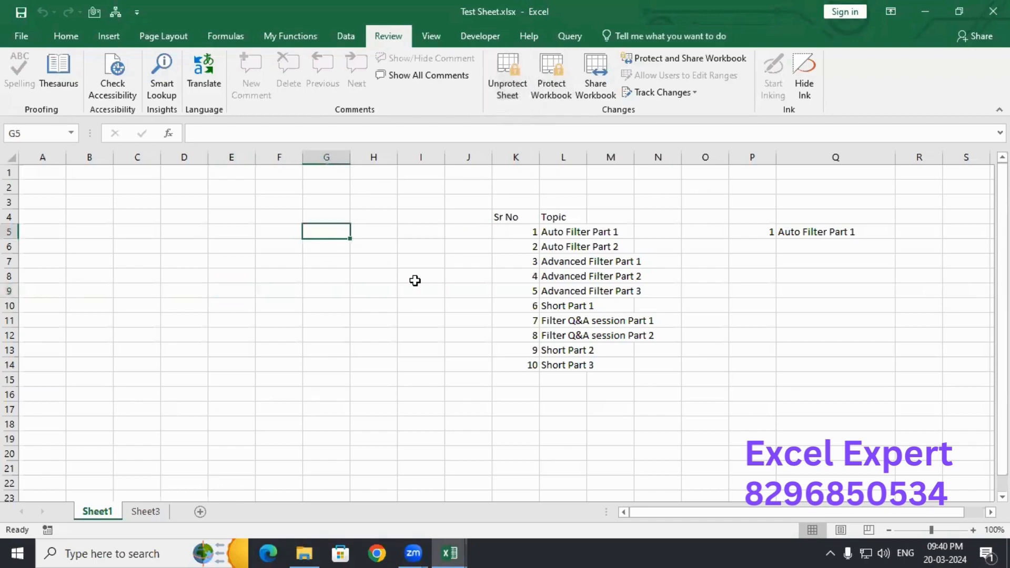
{"action": "key", "text": "a"}
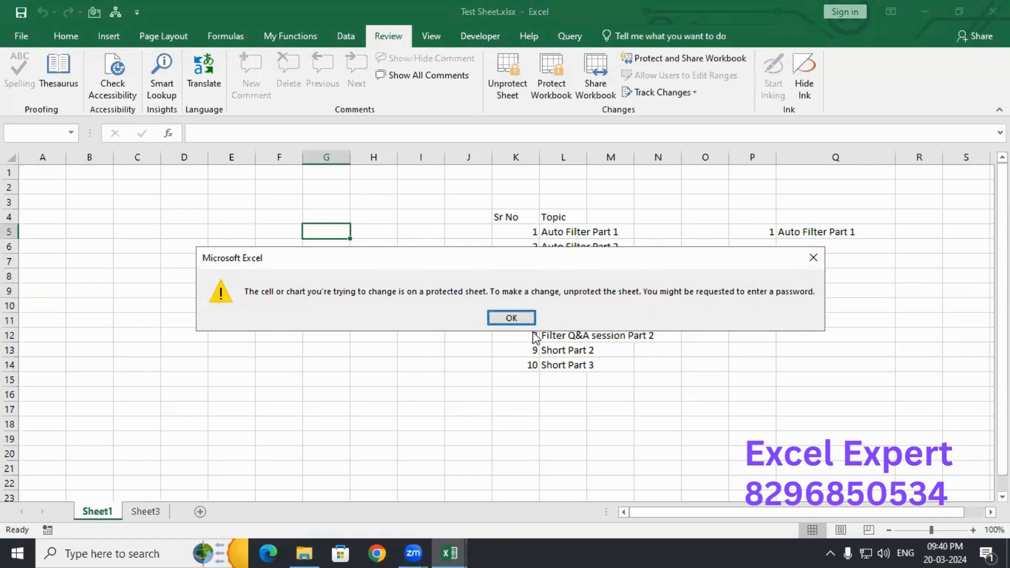
{"action": "left_click", "coordinate": [511, 318]}
{"action": "left_click", "coordinate": [589, 230]}
- Copy the VLOOKUP formula from Q5 and select cell E6 on Sheet3
{"action": "left_click", "coordinate": [553, 229]}
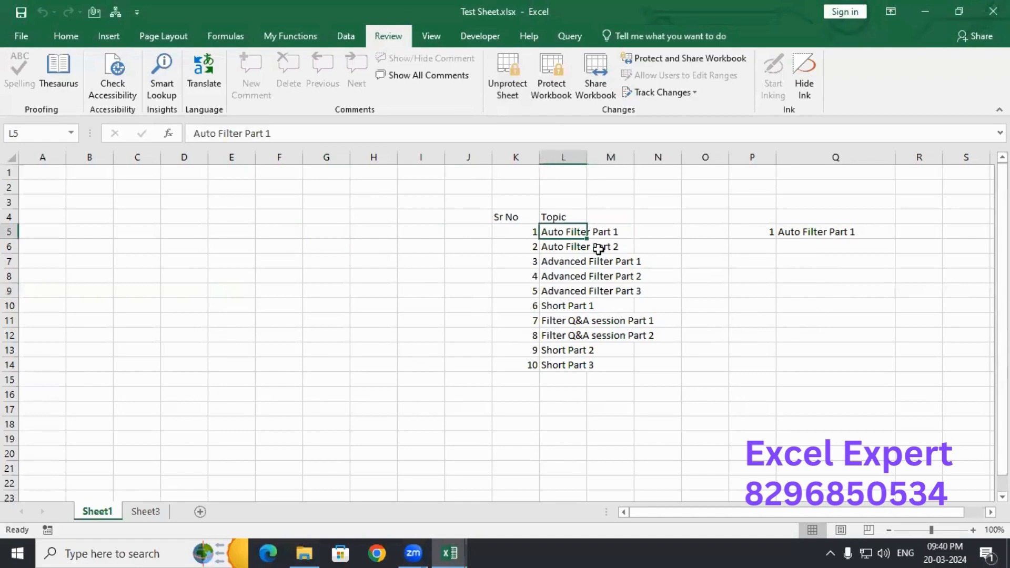
{"action": "key", "text": "ctrl+c"}
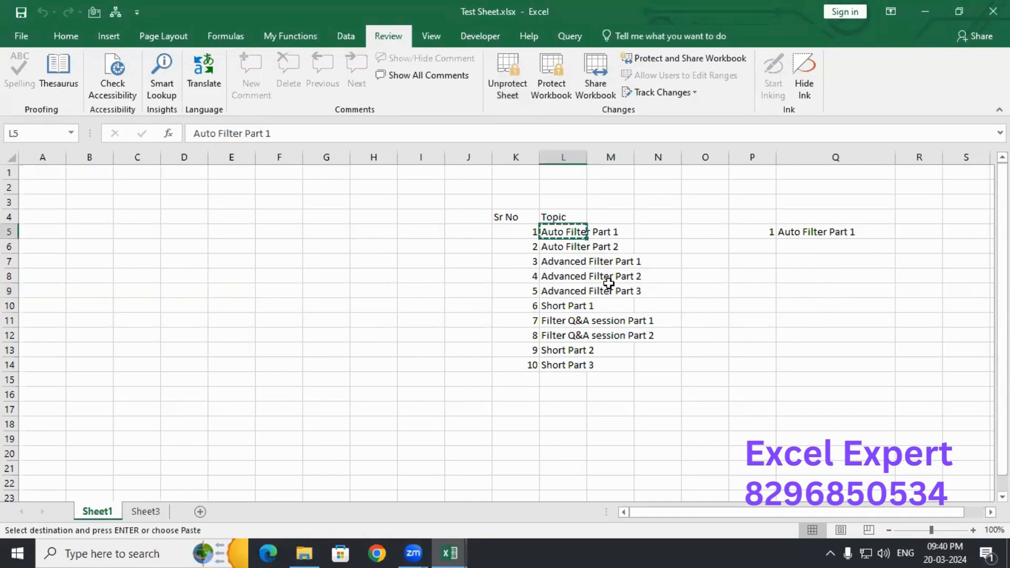
{"action": "key", "text": "Escape"}
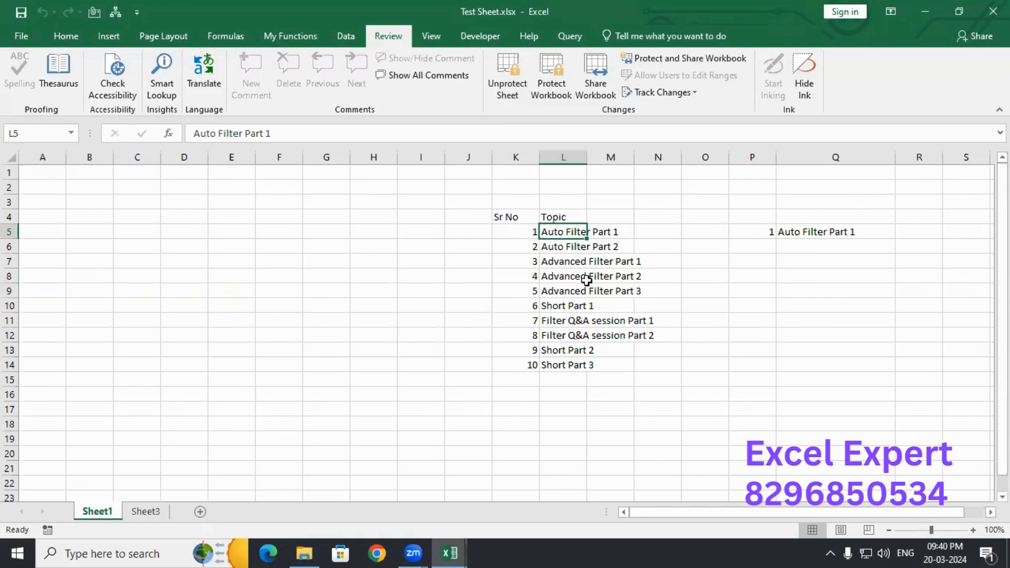
{"action": "left_click", "coordinate": [800, 234]}
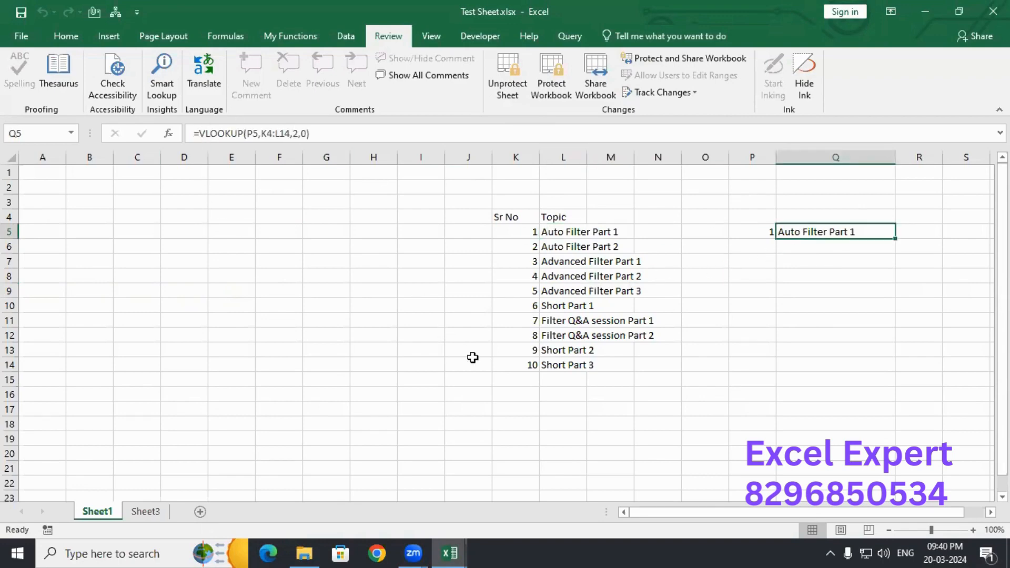
{"action": "key", "text": "ctrl+c"}
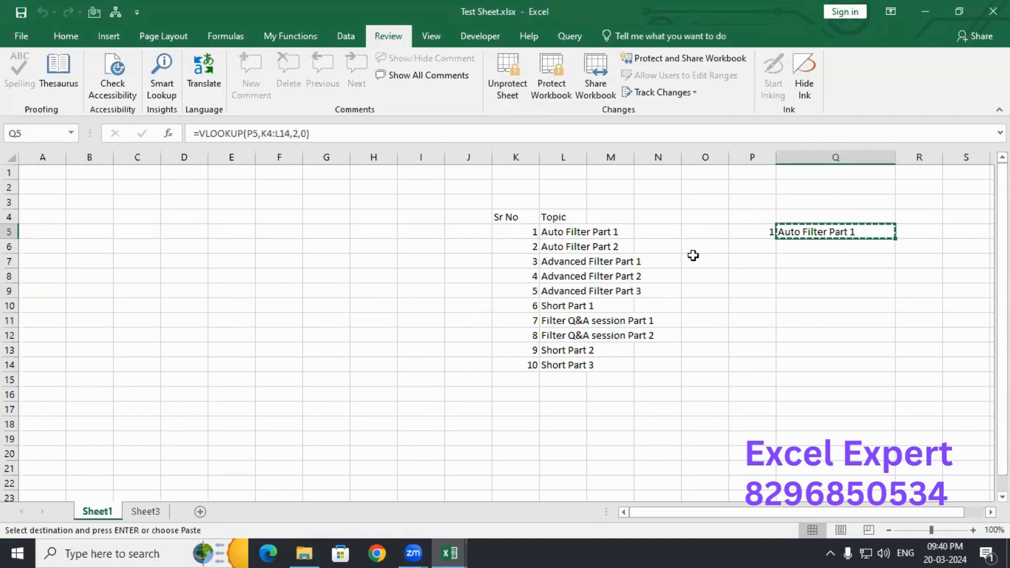
{"action": "left_click", "coordinate": [146, 512]}
{"action": "left_click", "coordinate": [245, 249]}
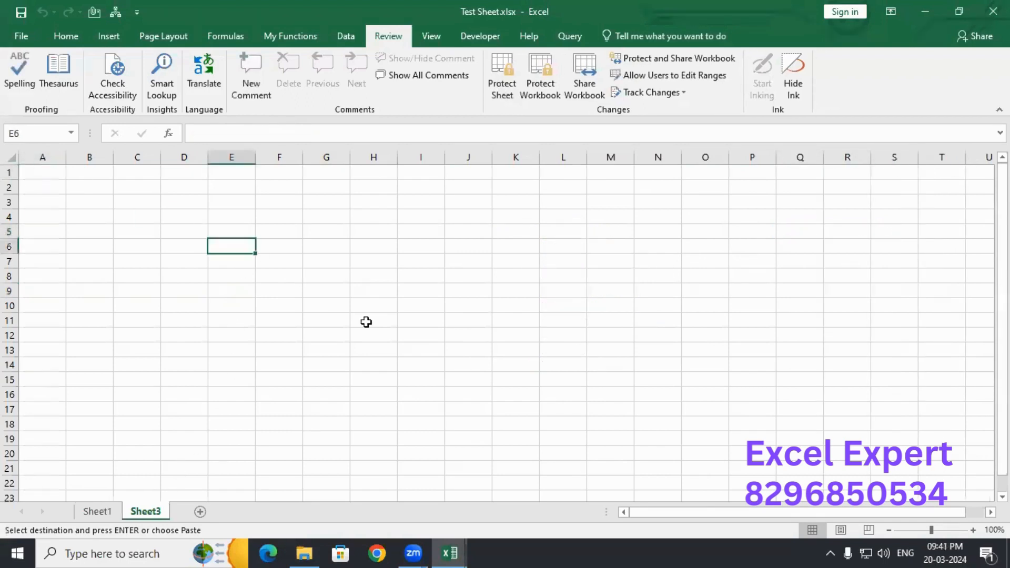
- Paste the formula into E6 on Sheet3, delete the #REF! result, and return to Sheet1
{"action": "key", "text": "ctrl+v"}
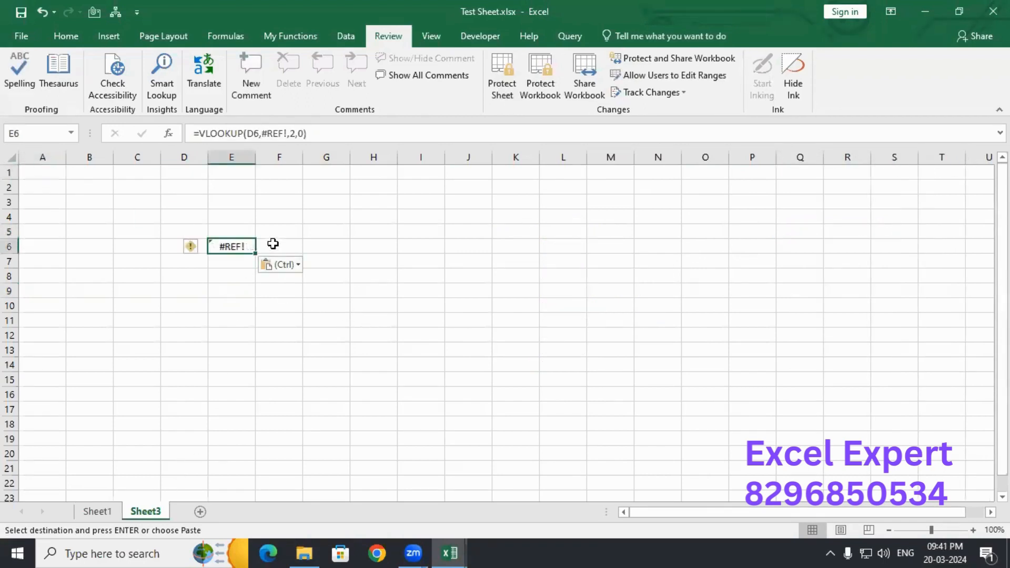
{"action": "key", "text": "Delete"}
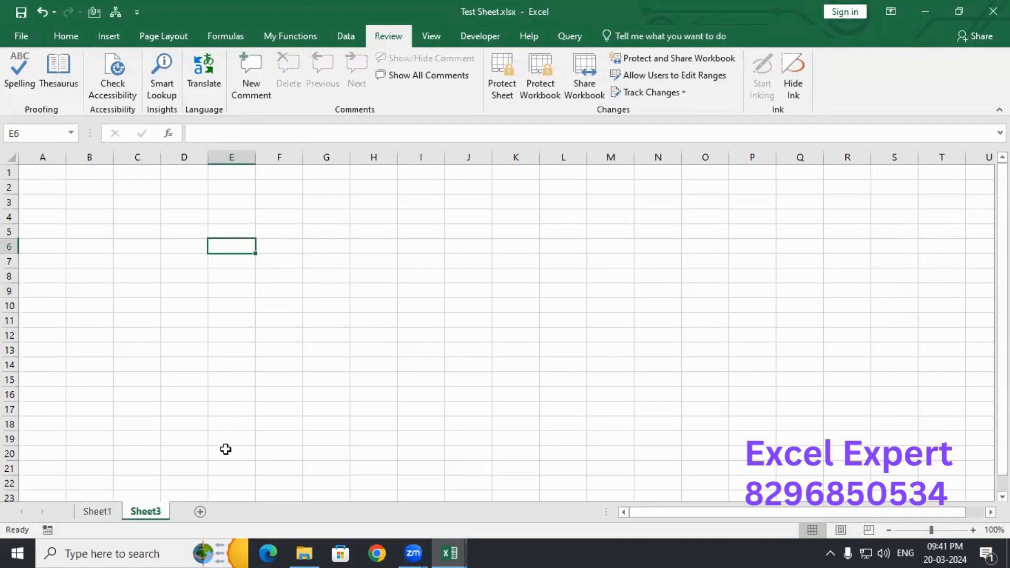
{"action": "left_click", "coordinate": [103, 511]}
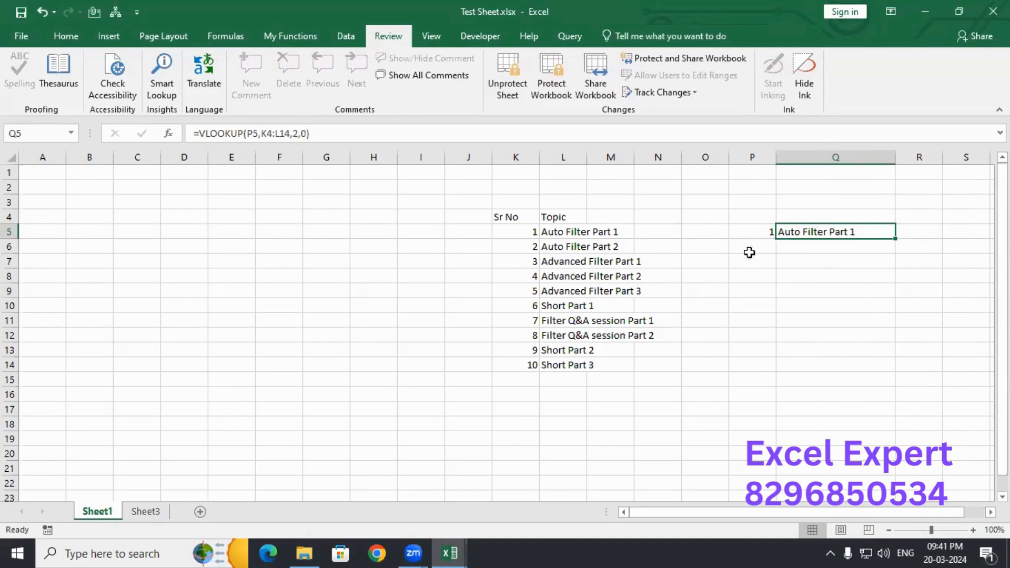
{"action": "left_click", "coordinate": [534, 243]}
{"action": "double_click", "coordinate": [573, 245]}
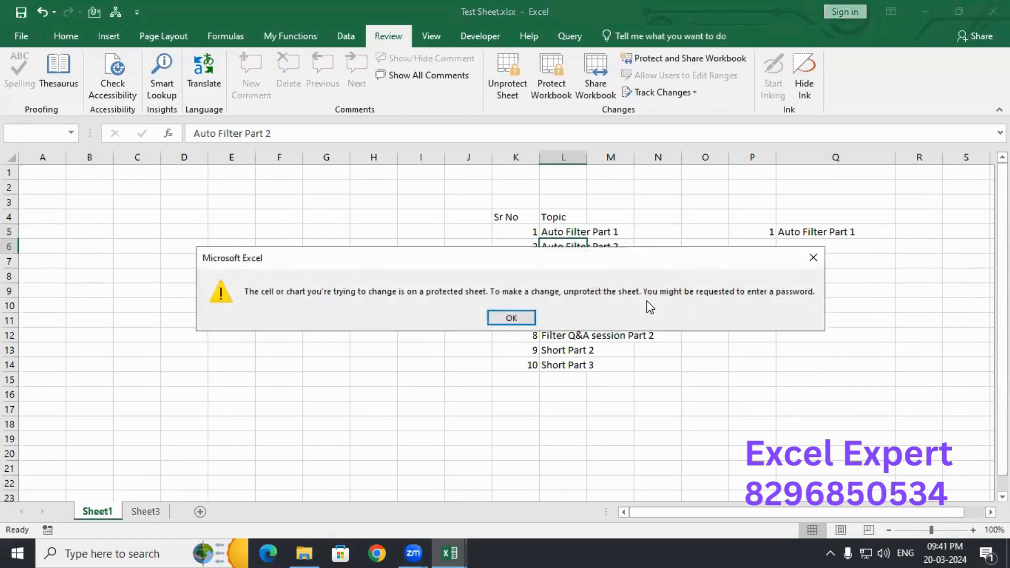
{"action": "key", "text": "Return"}
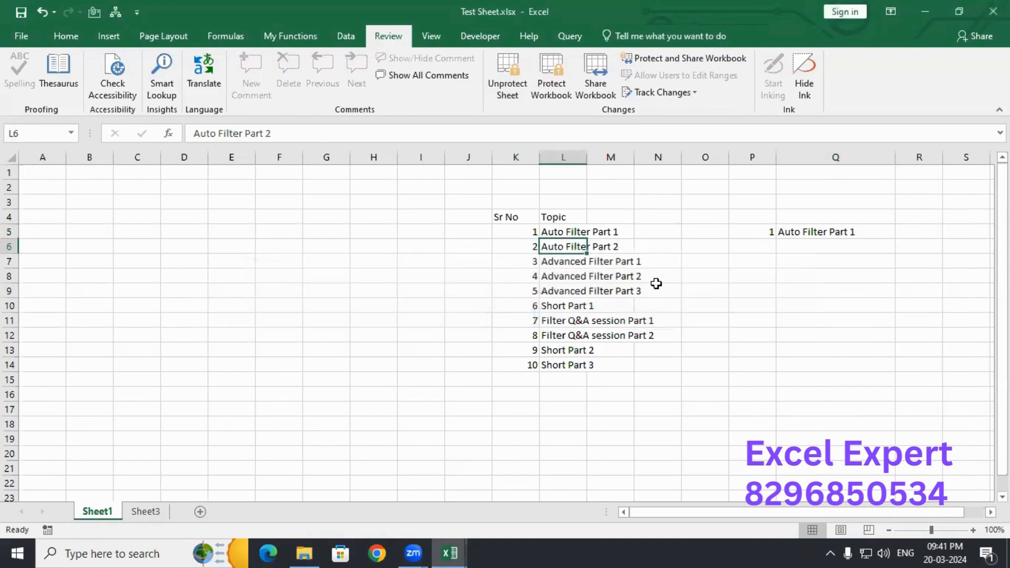
{"action": "double_click", "coordinate": [368, 215]}
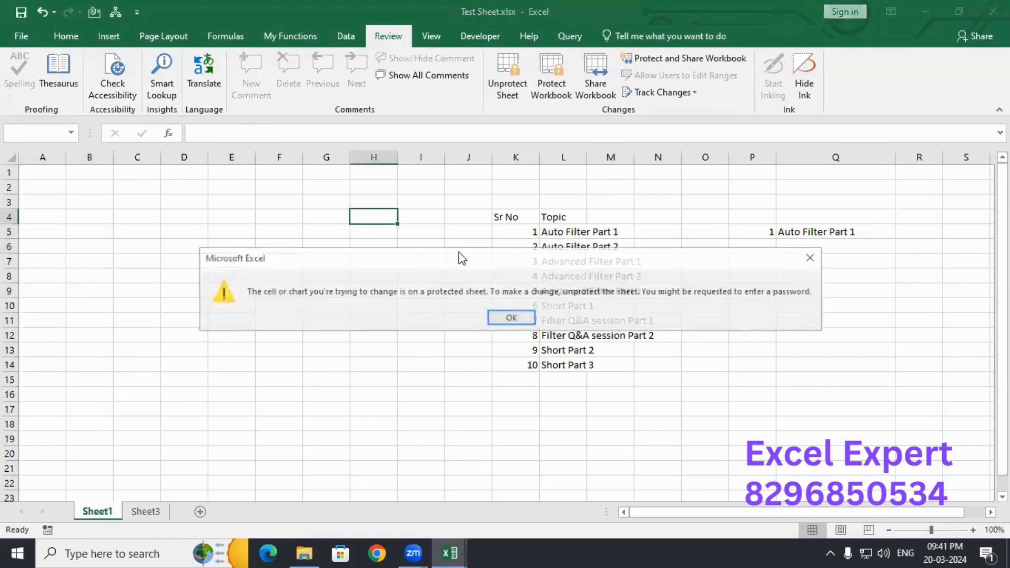
{"action": "left_click", "coordinate": [500, 317]}
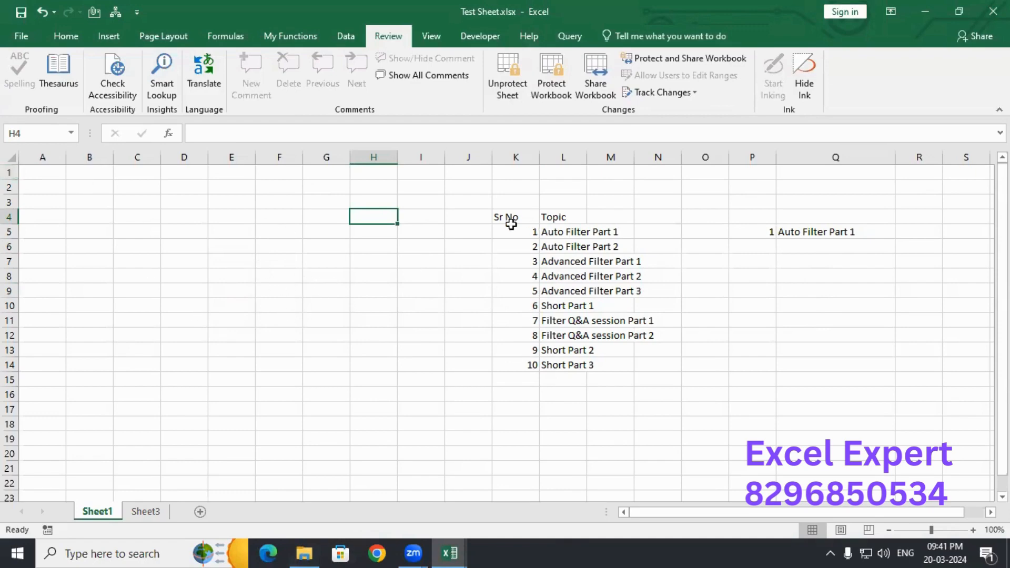
{"action": "left_click_drag", "start_coordinate": [287, 216], "coordinate": [427, 338]}
{"action": "left_click", "coordinate": [373, 235]}
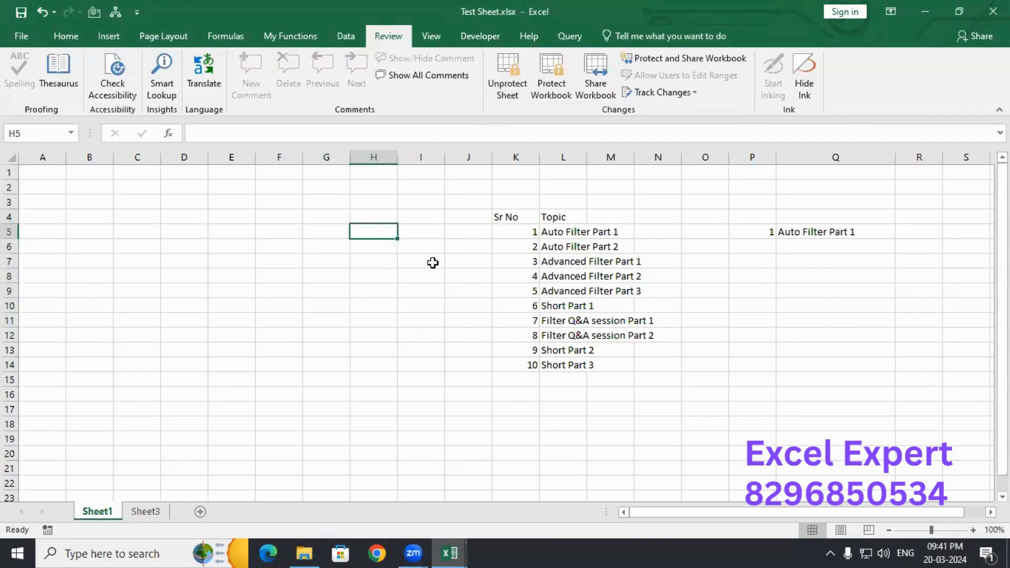
{"action": "left_click", "coordinate": [543, 232]}
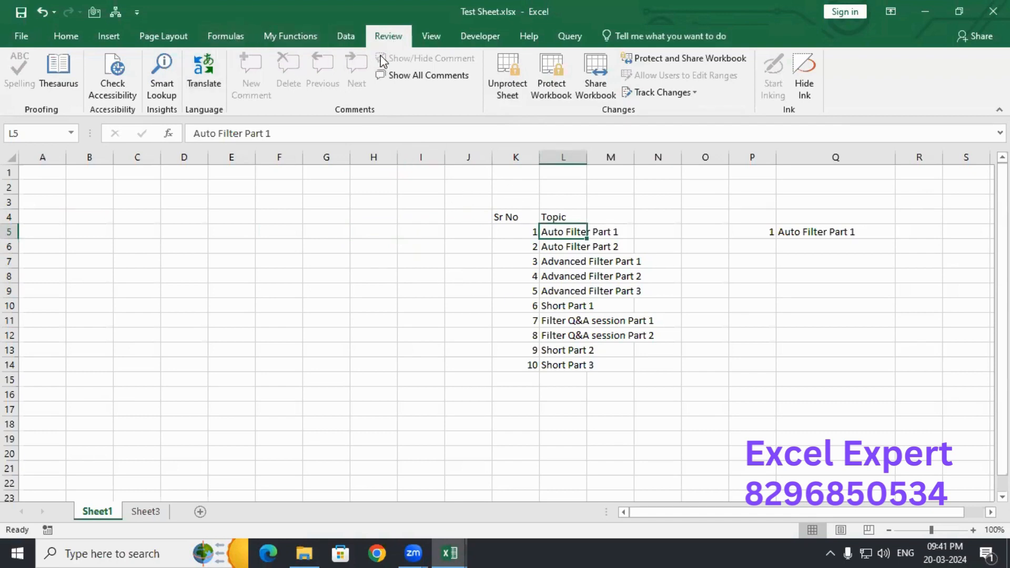
- Remove Sheet1's protection by entering the sheet password
{"action": "left_click", "coordinate": [509, 77]}
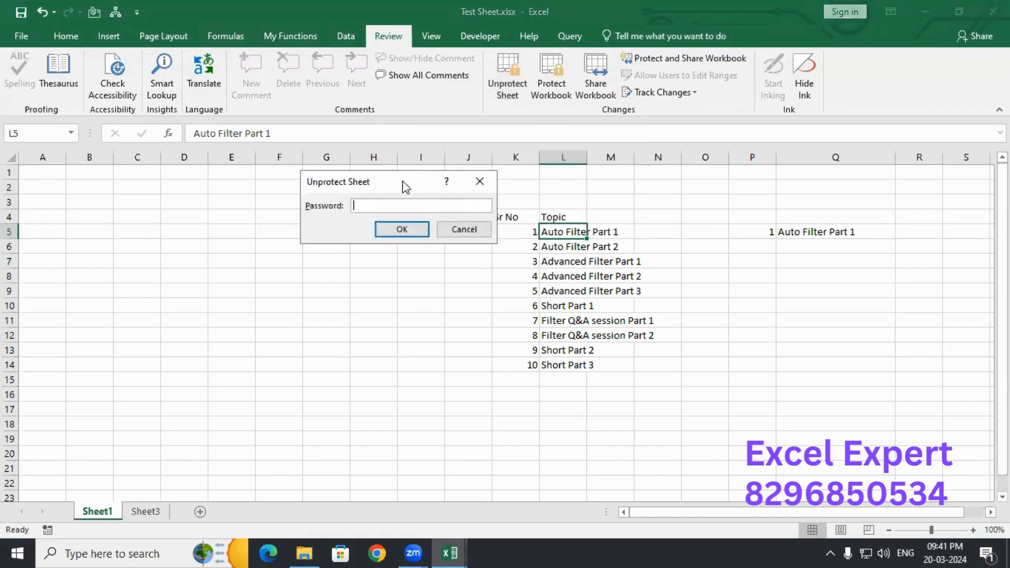
{"action": "left_click_drag", "start_coordinate": [402, 181], "coordinate": [360, 174]}
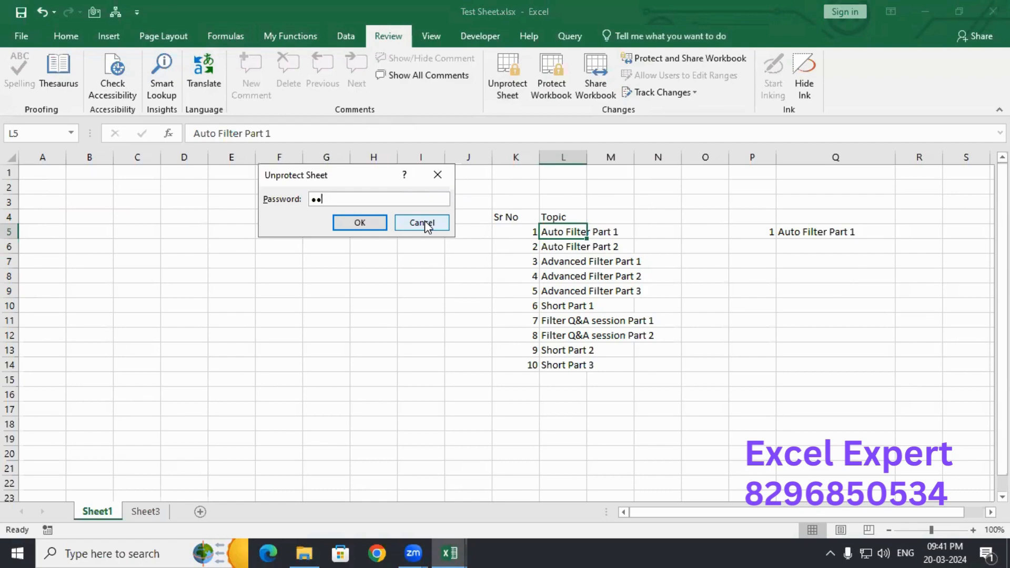
{"action": "type", "text": "3"}
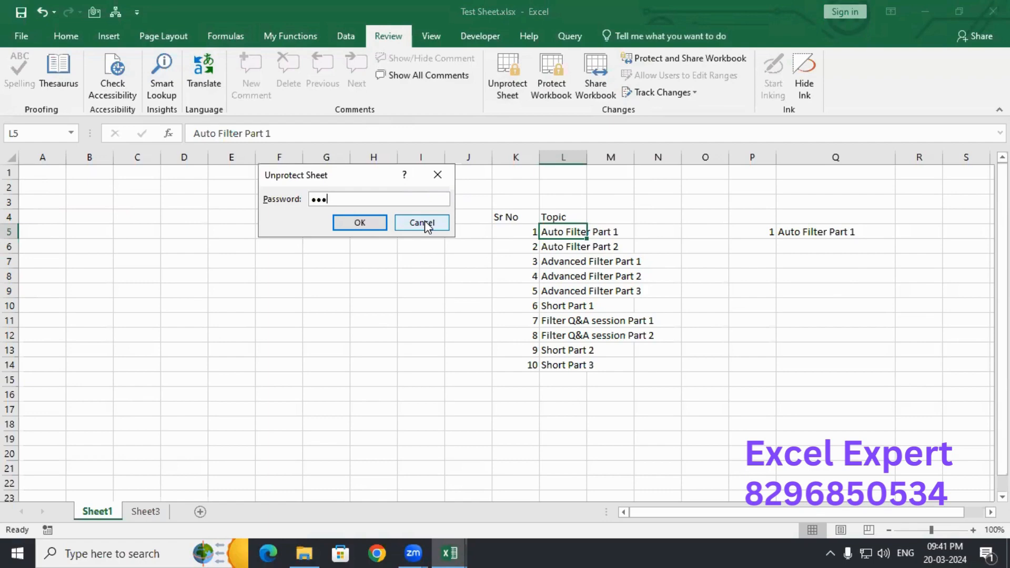
{"action": "left_click", "coordinate": [360, 223]}
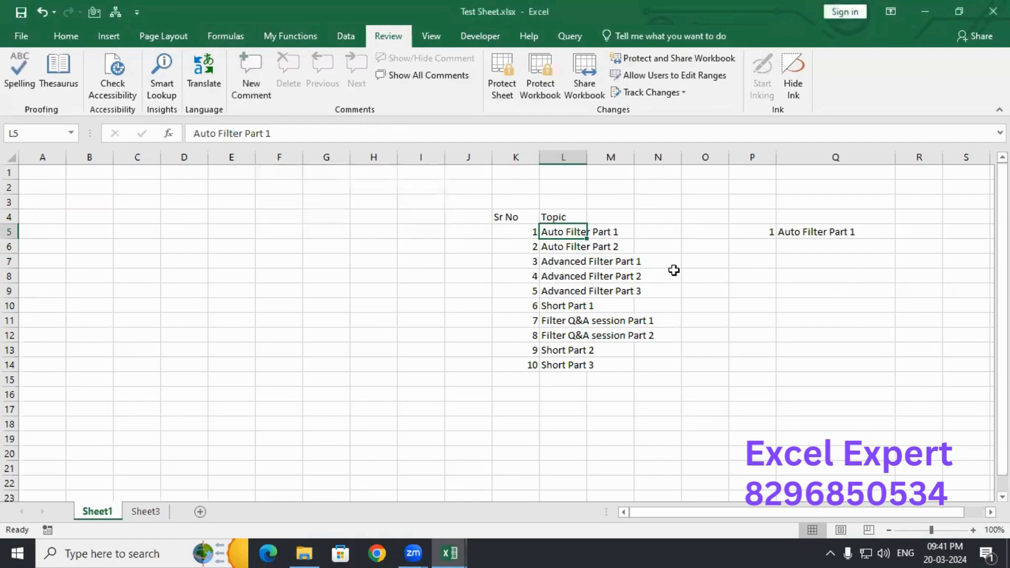
{"action": "left_click", "coordinate": [286, 277]}
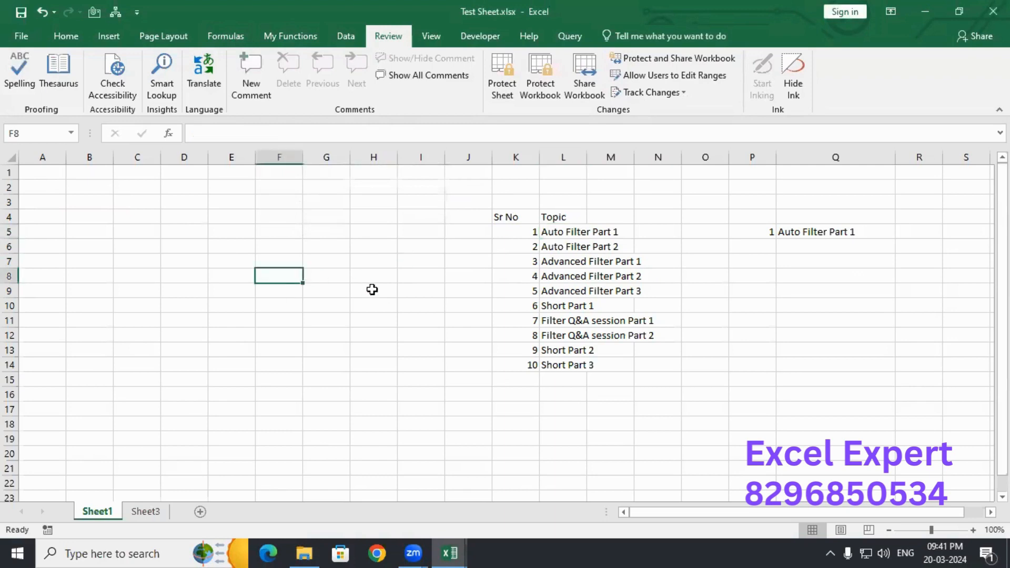
{"action": "type", "text": "fff"}
{"action": "key", "text": "Tab"}
{"action": "left_click", "coordinate": [561, 229]}
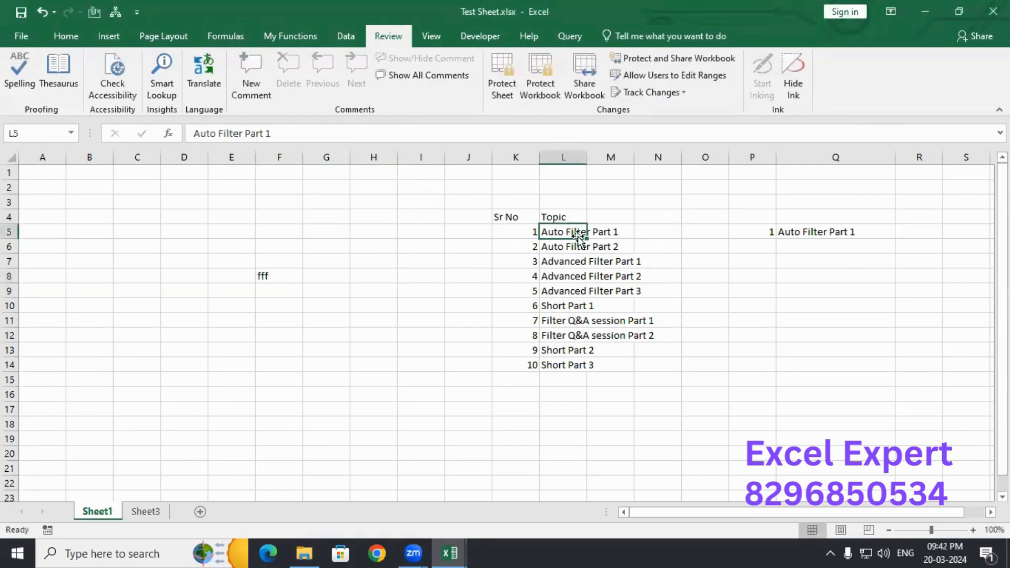
{"action": "left_click", "coordinate": [297, 141]}
{"action": "key", "text": "BackSpace"}
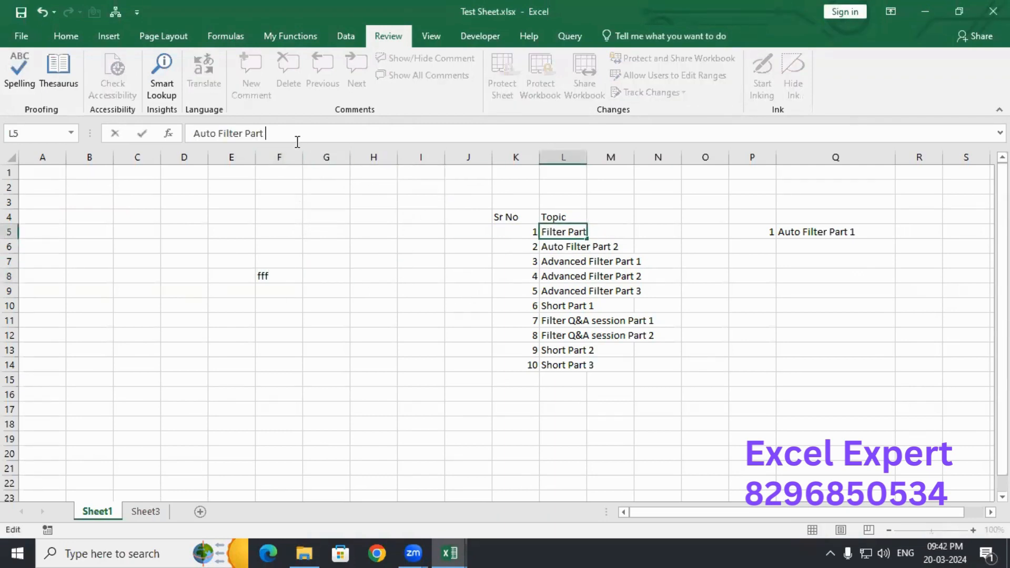
{"action": "type", "text": "5"}
{"action": "key", "text": "Escape"}
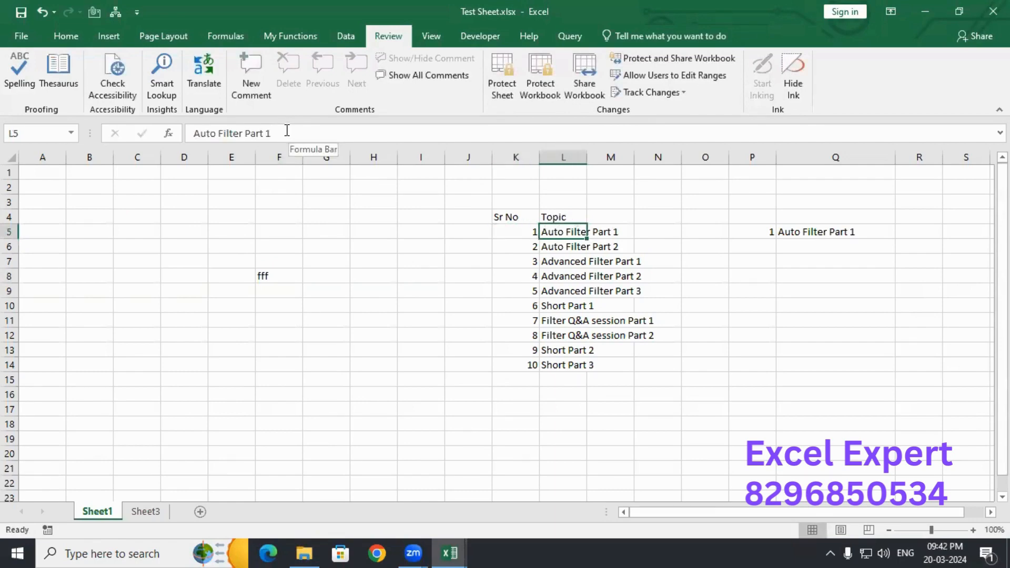
{"action": "left_click", "coordinate": [288, 132]}
{"action": "key", "text": "BackSpace"}
{"action": "type", "text": "5"}
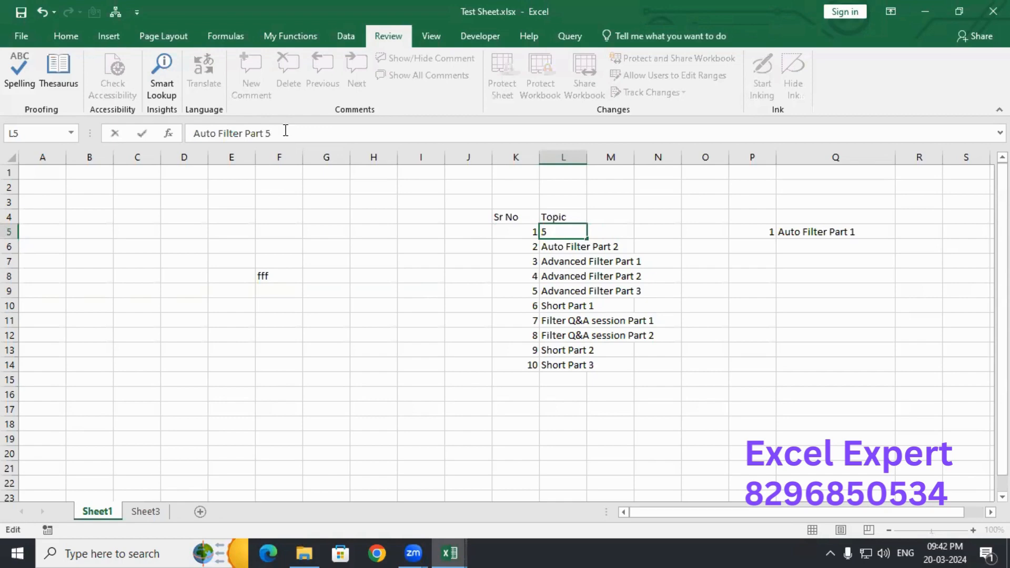
{"action": "key", "text": "Tab"}
{"action": "key", "text": "ctrl+z"}
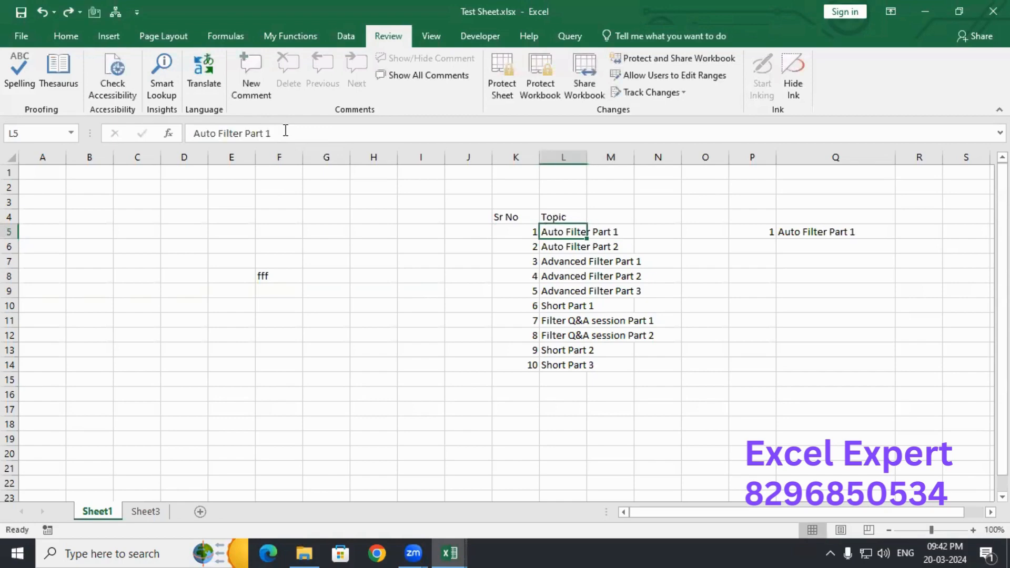
{"action": "key", "text": "Home"}
{"action": "key", "text": "ctrl+Right"}
{"action": "key", "text": "ctrl+Down"}
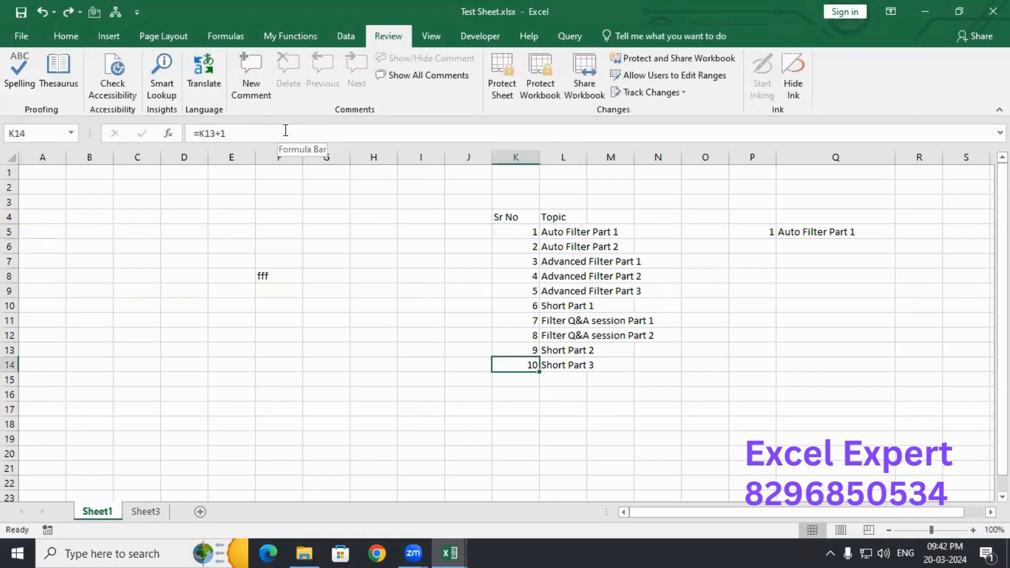
{"action": "key", "text": "ctrl+Down"}
{"action": "key", "text": "ctrl+Up"}
{"action": "key", "text": "ctrl+Up"}
{"action": "key", "text": "ctrl+Up"}
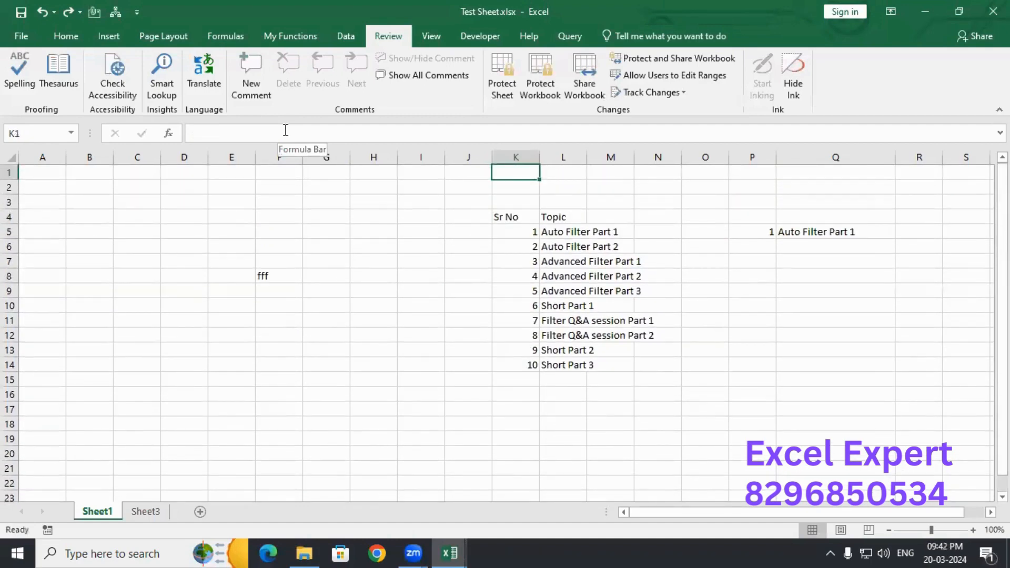
{"action": "key", "text": "Left"}
{"action": "key", "text": "Home"}
{"action": "key", "text": "Down"}
{"action": "key", "text": "Down"}
{"action": "key", "text": "Down"}
{"action": "key", "text": "Down"}
{"action": "key", "text": "Down"}
{"action": "key", "text": "Down"}
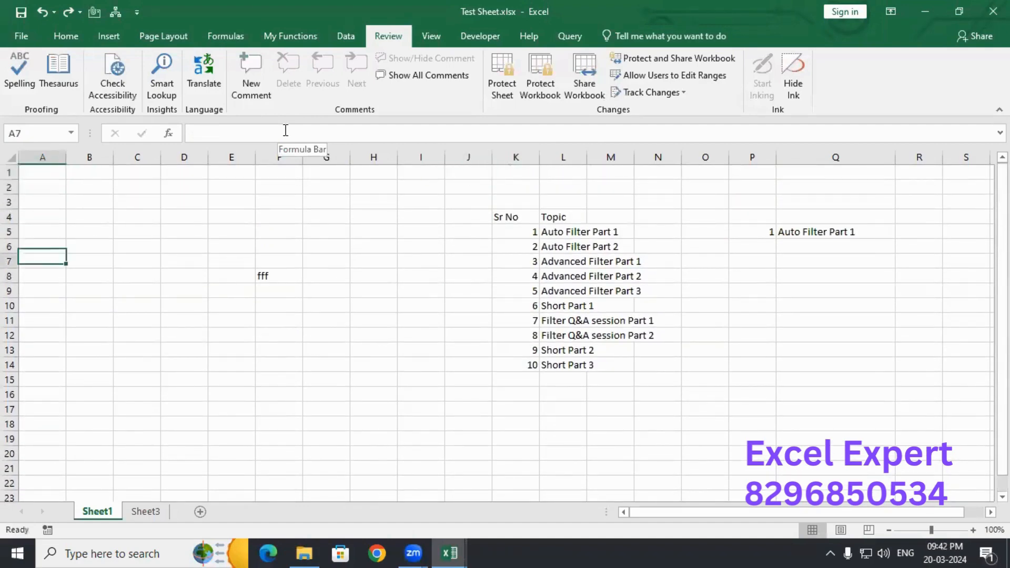
{"action": "key", "text": "Right"}
{"action": "key", "text": "Right"}
{"action": "key", "text": "Right"}
{"action": "key", "text": "Right"}
{"action": "key", "text": "Right"}
{"action": "key", "text": "Down"}
{"action": "key", "text": "Delete"}
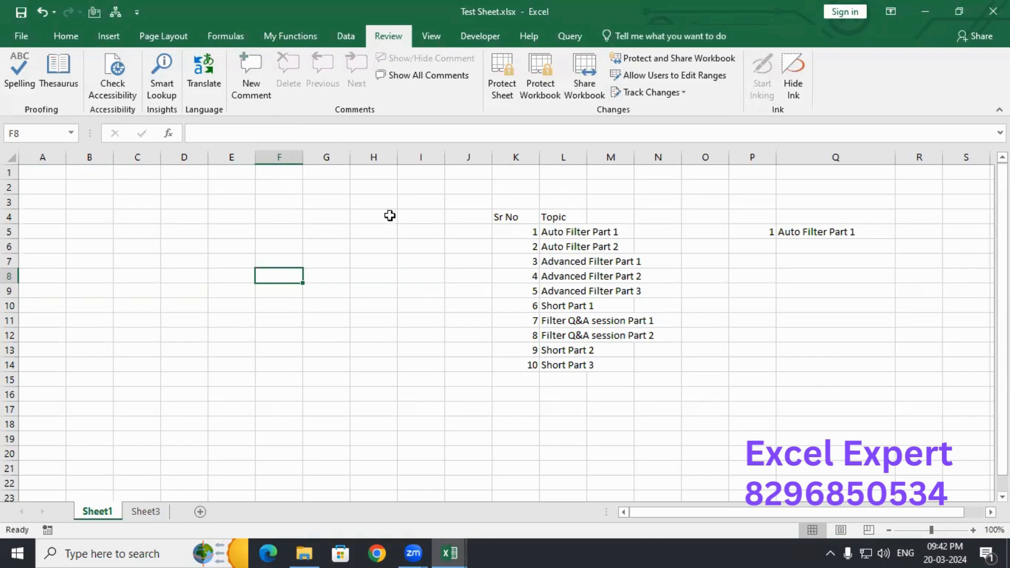
{"action": "left_click_drag", "start_coordinate": [390, 215], "coordinate": [609, 367]}
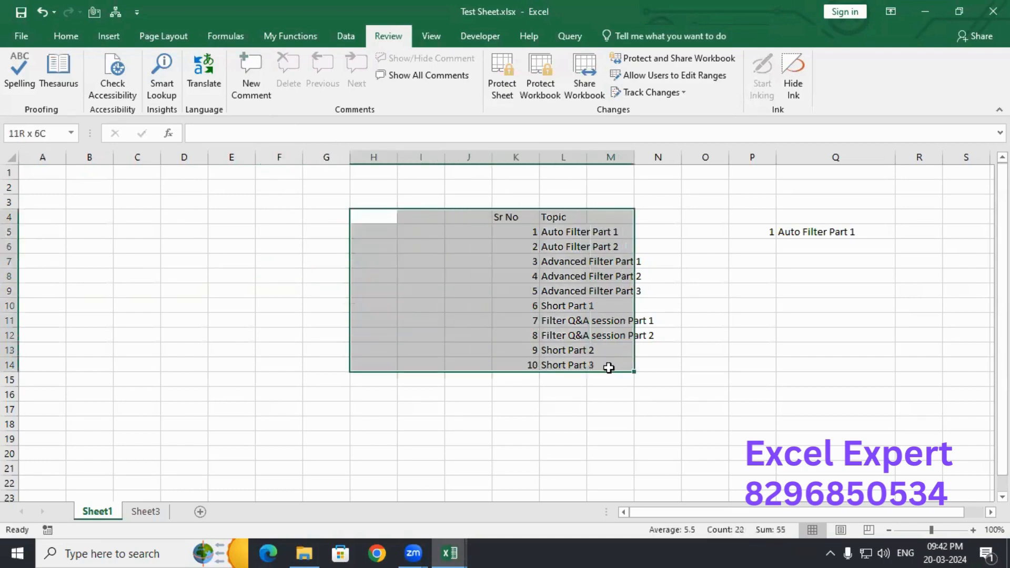
{"action": "left_click", "coordinate": [150, 310]}
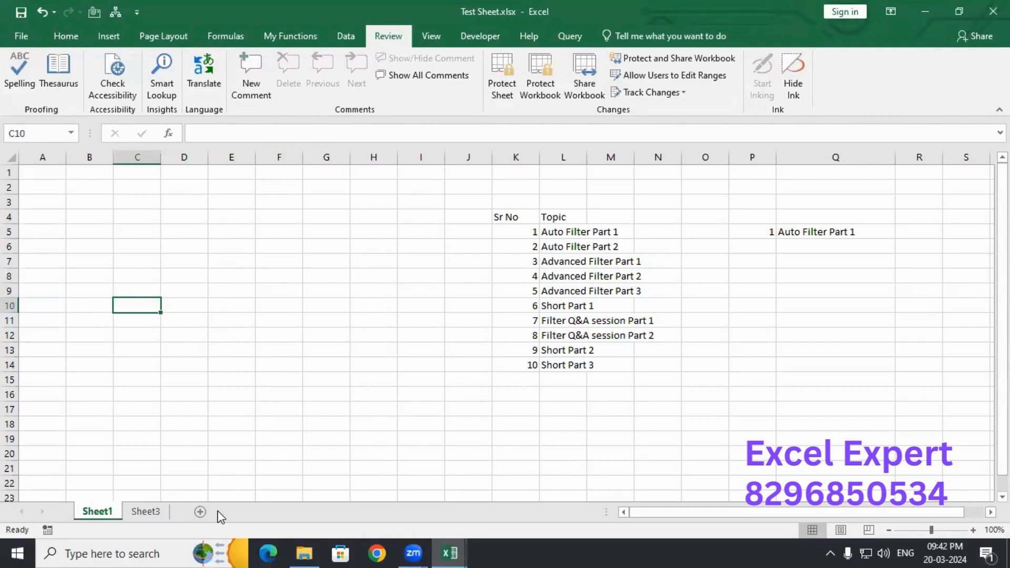
{"action": "left_click", "coordinate": [281, 366]}
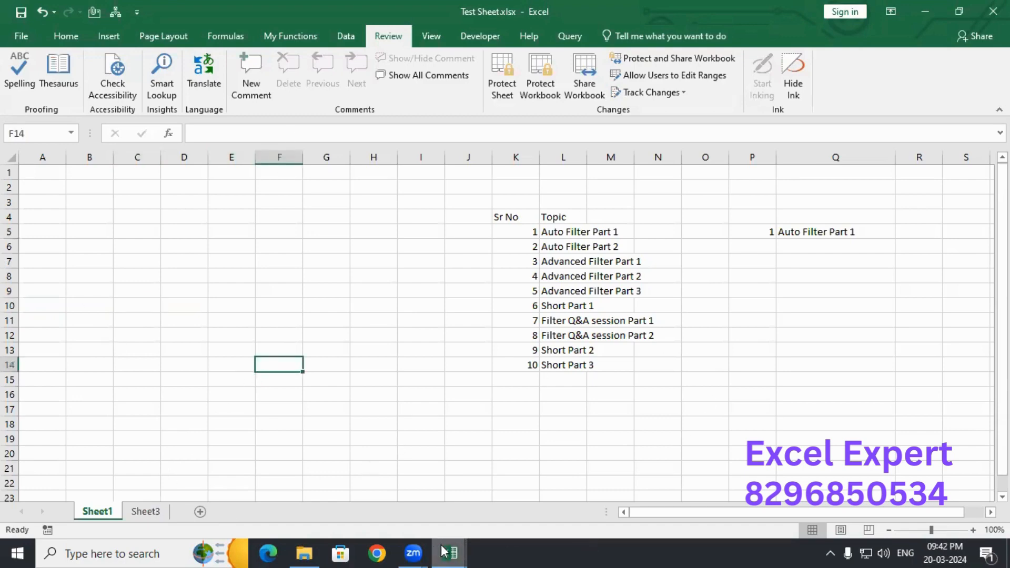
- Copy A1:C10 (Sr No, Topic, Video Link) from the recording links workbook, then return to Test Sheet
{"action": "mouse_move", "coordinate": [444, 551]}
{"action": "left_click", "coordinate": [568, 489]}
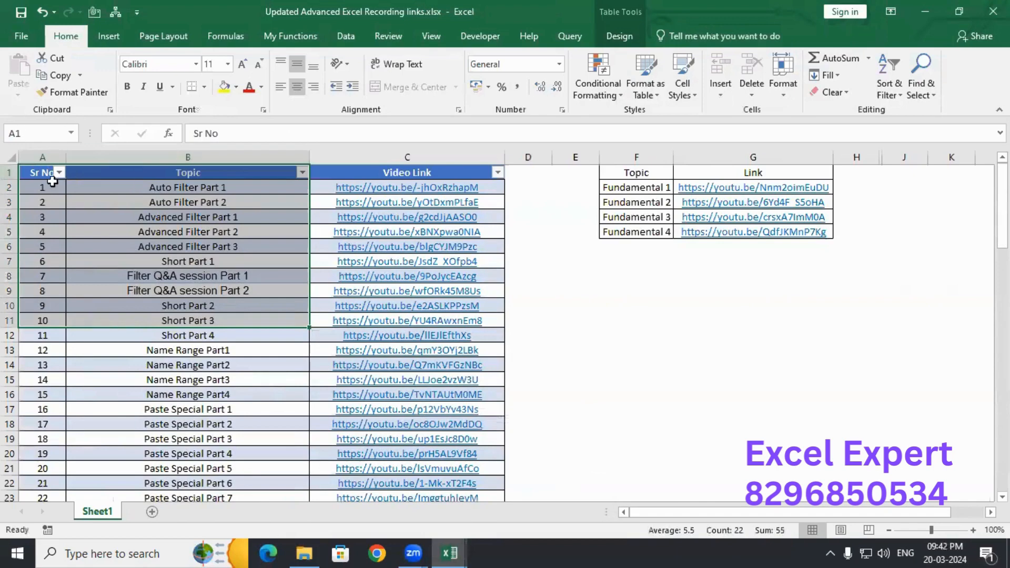
{"action": "left_click", "coordinate": [38, 173]}
{"action": "key", "text": "shift+Down"}
{"action": "key", "text": "shift+Down"}
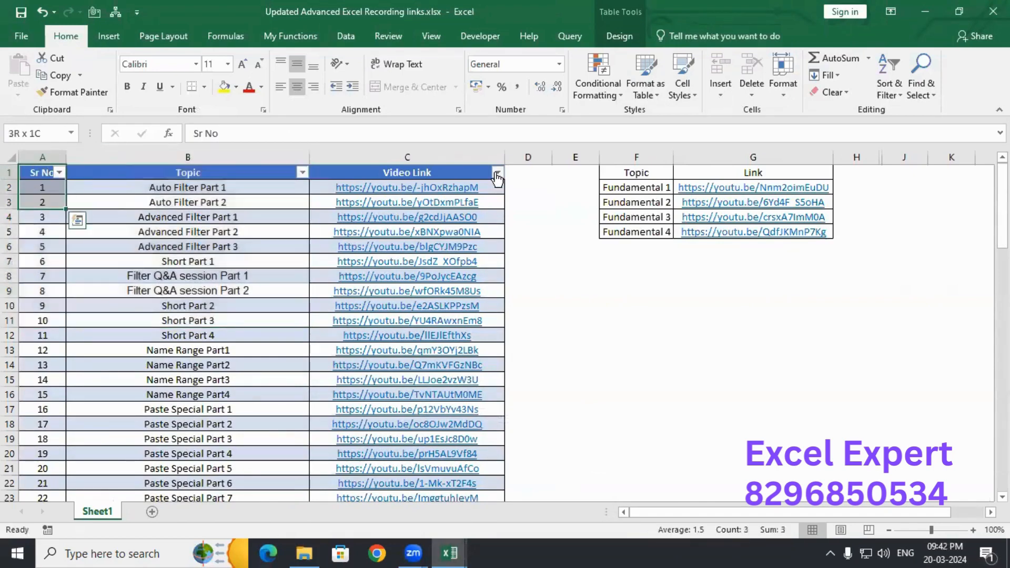
{"action": "key", "text": "shift+Down"}
{"action": "key", "text": "shift+Down"}
{"action": "key", "text": "shift+Down"}
{"action": "key", "text": "shift+Down"}
{"action": "key", "text": "shift+Down"}
{"action": "key", "text": "shift+Down"}
{"action": "key", "text": "shift+Down"}
{"action": "key", "text": "shift+Right"}
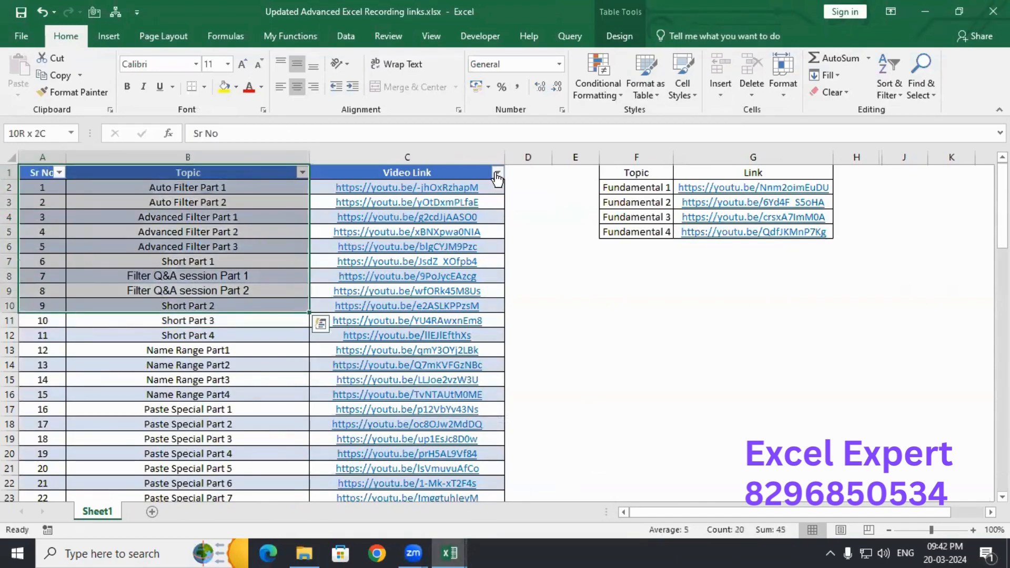
{"action": "key", "text": "shift+Right"}
{"action": "key", "text": "shift+Right"}
{"action": "key", "text": "shift+Right"}
{"action": "key", "text": "shift+Right"}
{"action": "key", "text": "shift+Right"}
{"action": "key", "text": "shift+Left"}
{"action": "key", "text": "shift+Left"}
{"action": "key", "text": "shift+Left"}
{"action": "key", "text": "shift+Left"}
{"action": "key", "text": "shift+Left"}
{"action": "key", "text": "shift+Right"}
{"action": "key", "text": "ctrl+c"}
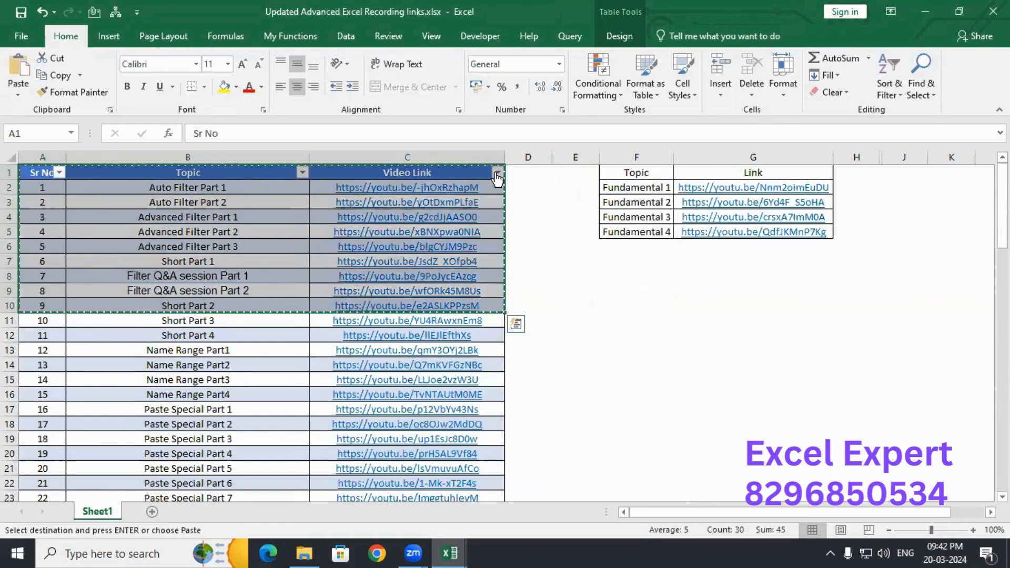
{"action": "key", "text": "ctrl+Tab"}
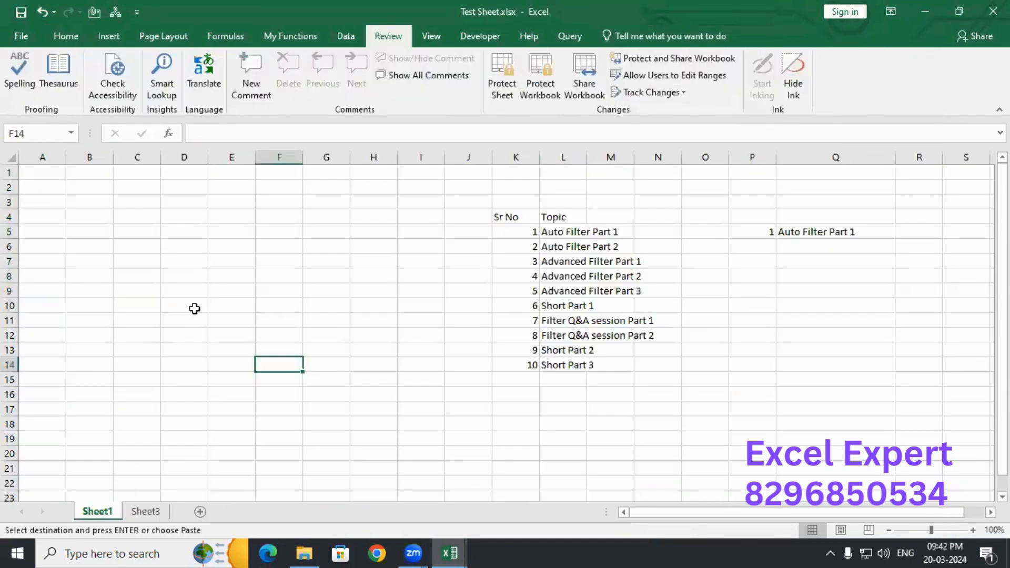
- Paste the copied table at B10 and autofit column D for the links
{"action": "left_click", "coordinate": [93, 314]}
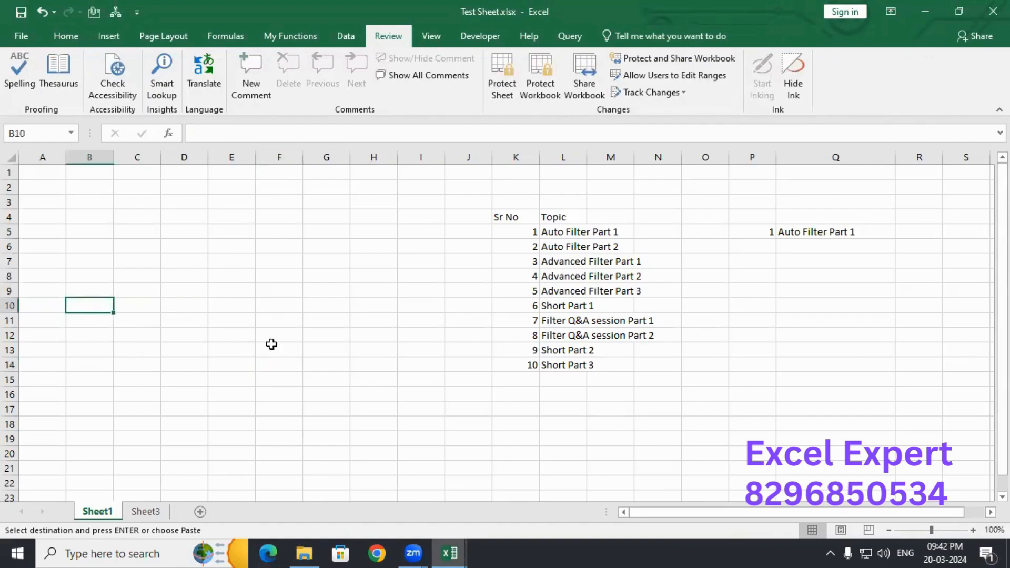
{"action": "key", "text": "ctrl+v"}
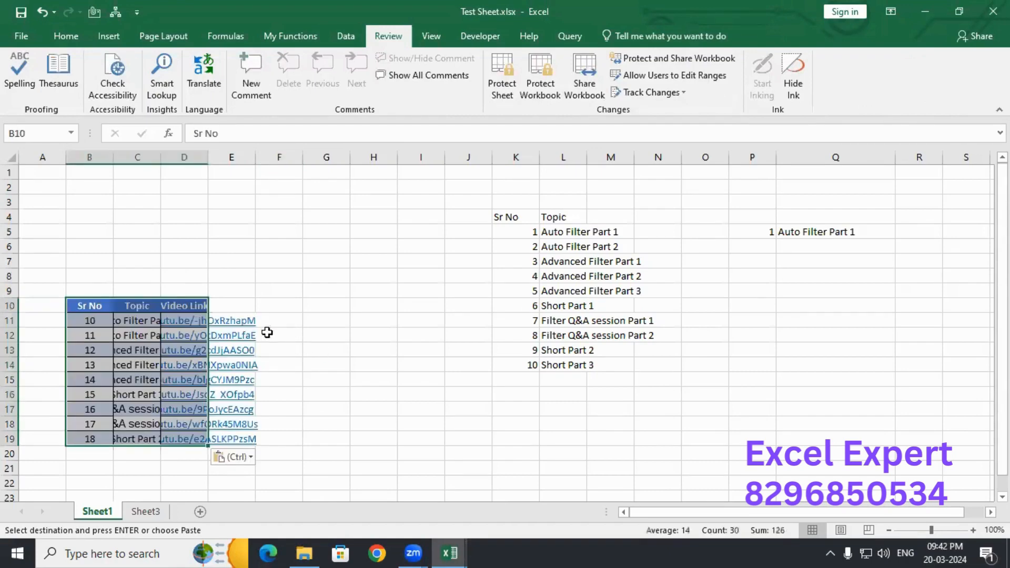
{"action": "double_click", "coordinate": [209, 157]}
- Number B11:B19 from 1 to 9 using =B11+1 filled down, autofit column C, and select the table
{"action": "left_click", "coordinate": [105, 322]}
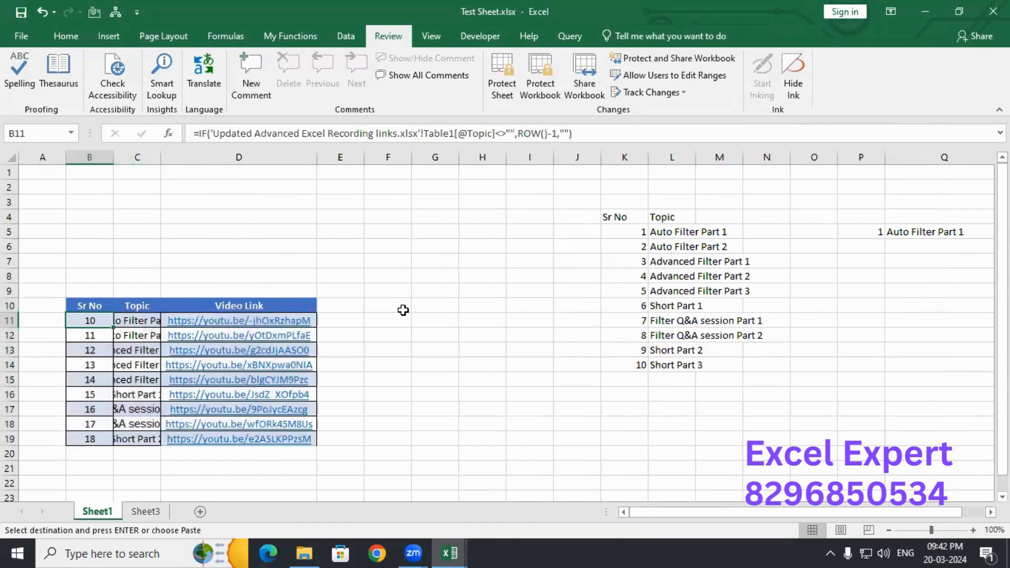
{"action": "type", "text": "1"}
{"action": "key", "text": "Return"}
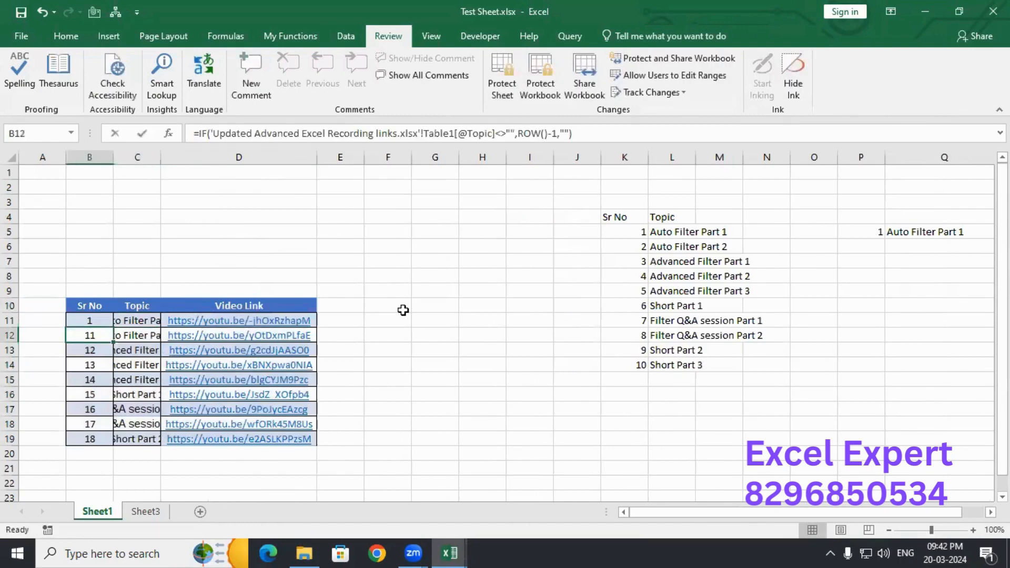
{"action": "type", "text": "="}
{"action": "key", "text": "Up"}
{"action": "type", "text": "+1"}
{"action": "key", "text": "Return"}
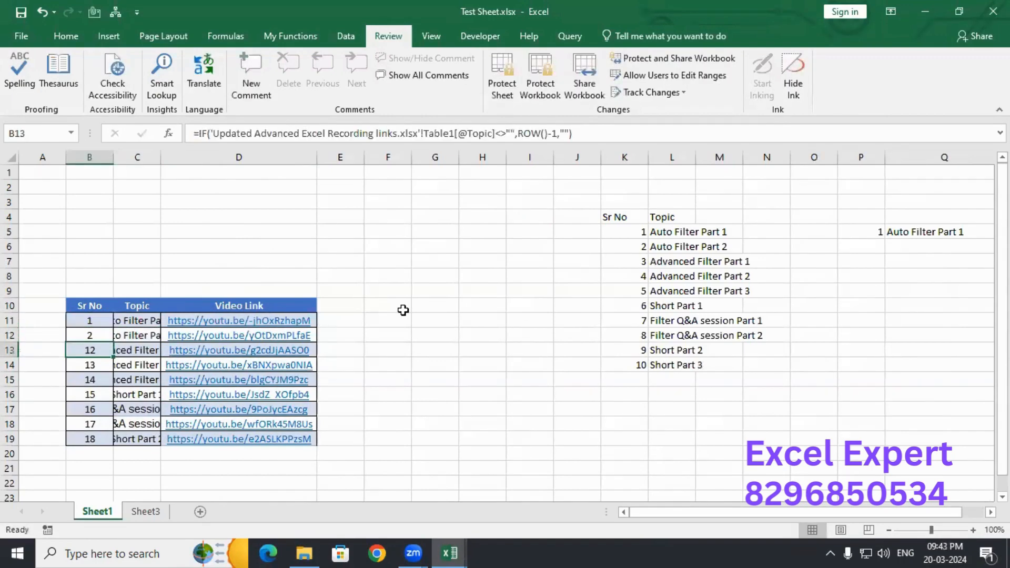
{"action": "key", "text": "Up"}
{"action": "key", "text": "shift+Down"}
{"action": "key", "text": "shift+Down"}
{"action": "key", "text": "shift+Down"}
{"action": "key", "text": "shift+Down"}
{"action": "key", "text": "shift+Down"}
{"action": "key", "text": "shift+Down"}
{"action": "key", "text": "shift+Down"}
{"action": "key", "text": "ctrl+d"}
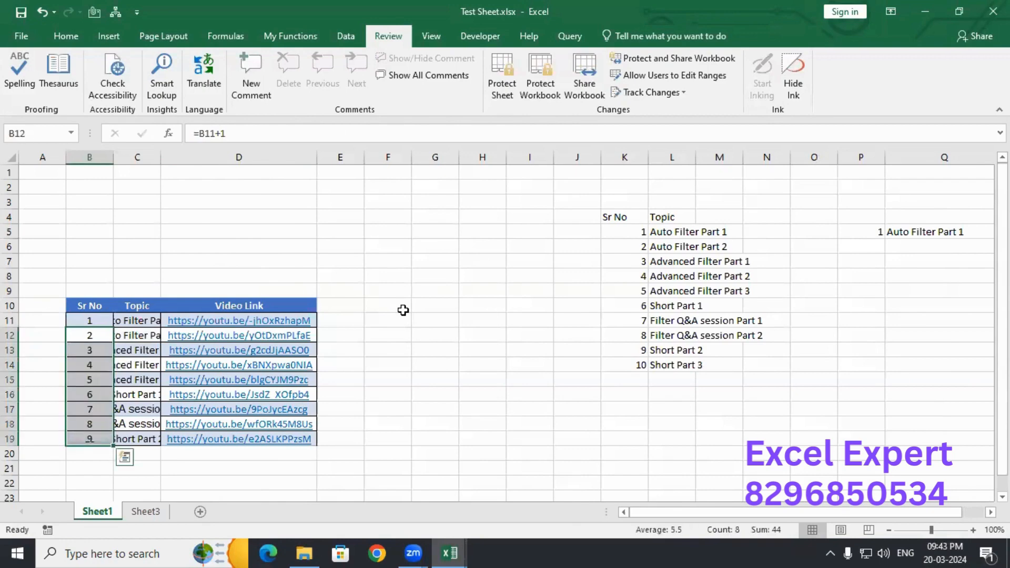
{"action": "double_click", "coordinate": [160, 157]}
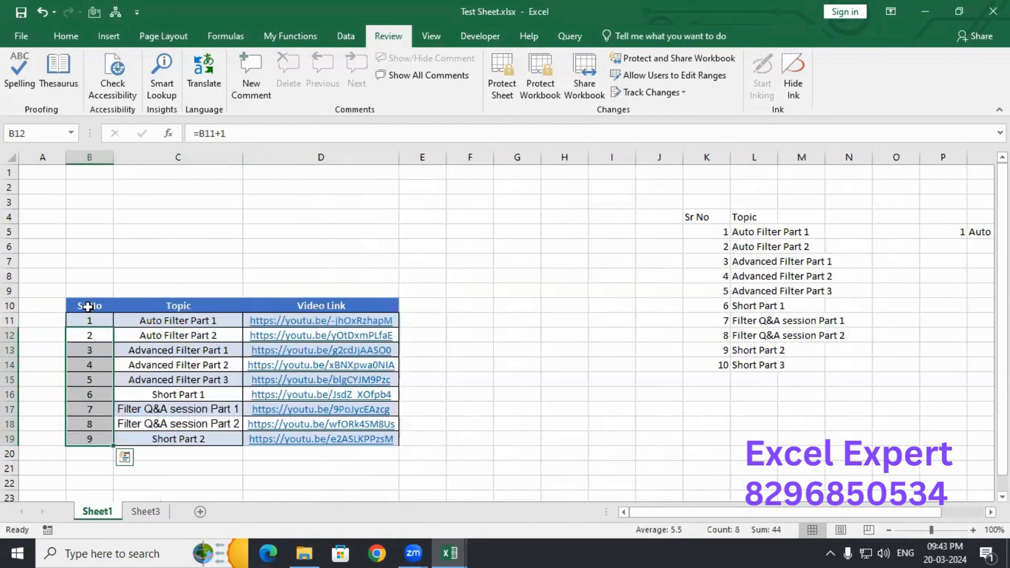
{"action": "left_click_drag", "start_coordinate": [88, 306], "coordinate": [352, 434]}
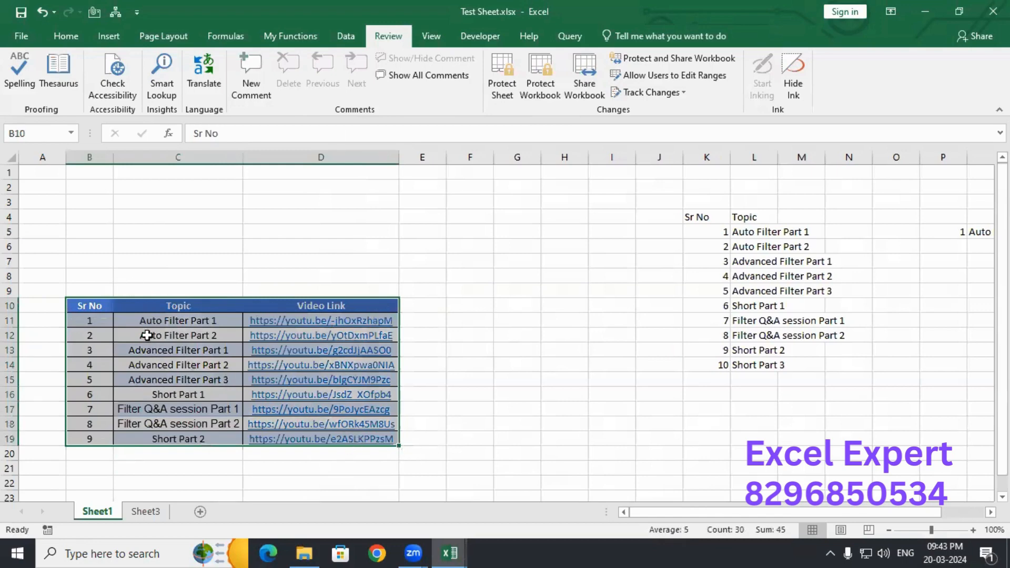
{"action": "left_click_drag", "start_coordinate": [79, 306], "coordinate": [353, 438]}
{"action": "left_click_drag", "start_coordinate": [106, 200], "coordinate": [644, 246]}
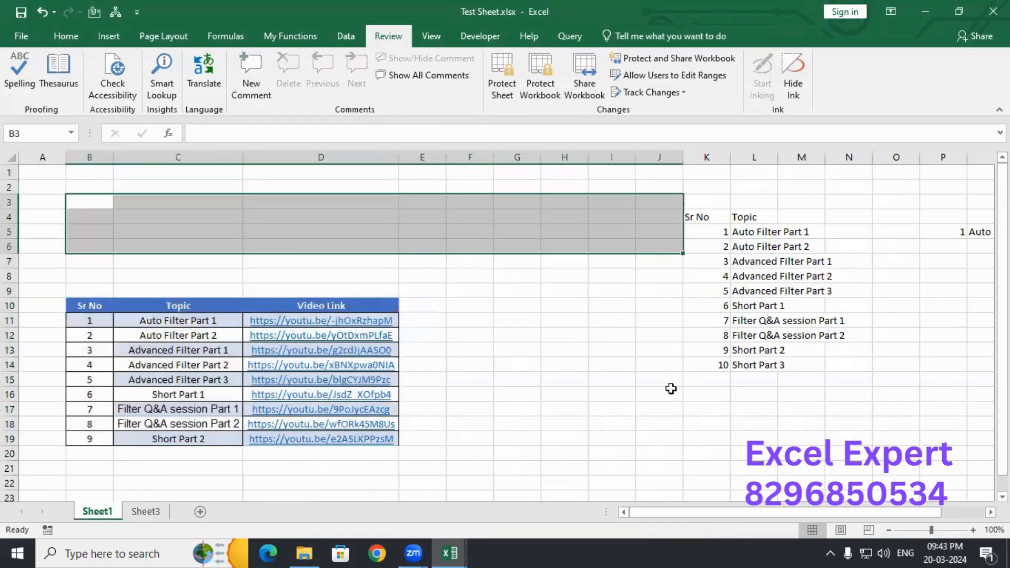
{"action": "left_click", "coordinate": [671, 389]}
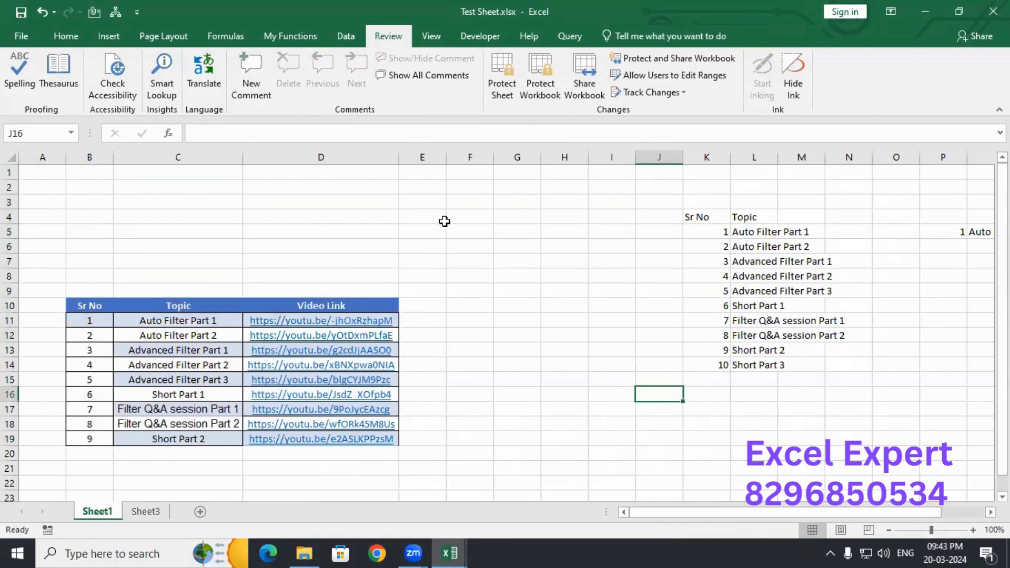
{"action": "left_click_drag", "start_coordinate": [444, 217], "coordinate": [471, 217]}
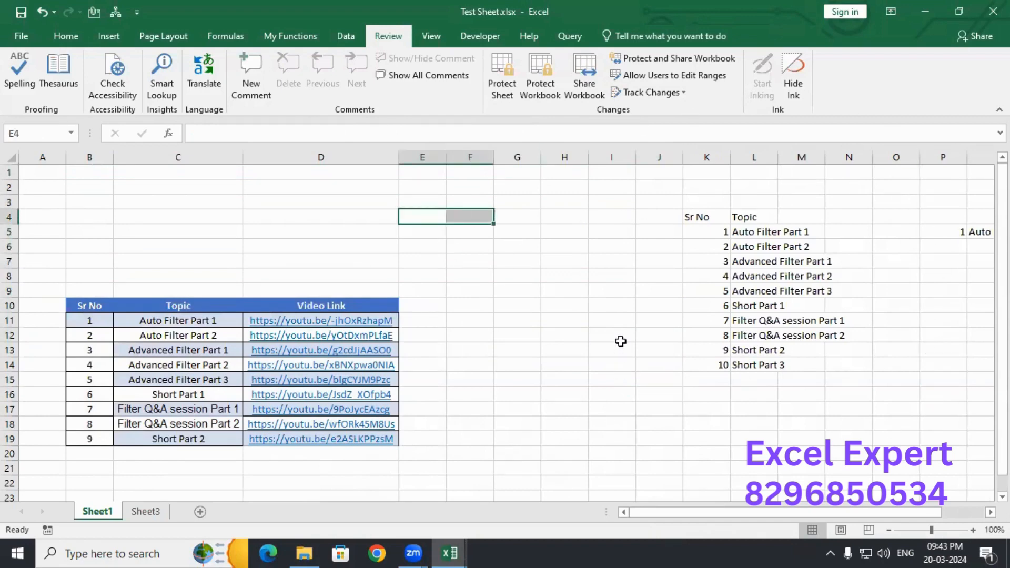
{"action": "left_click", "coordinate": [572, 349]}
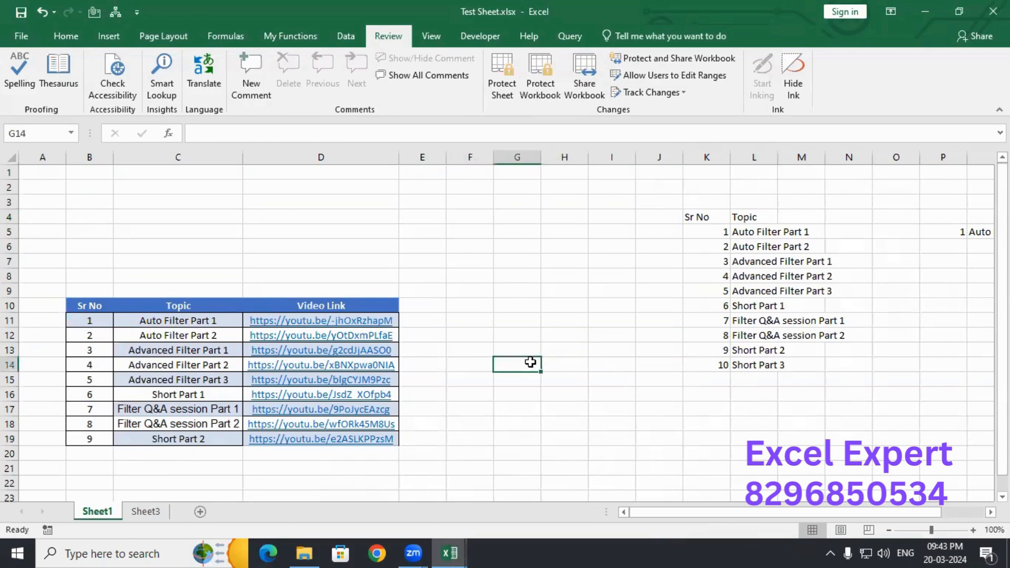
{"action": "left_click", "coordinate": [85, 305]}
{"action": "left_click_drag", "start_coordinate": [85, 305], "coordinate": [306, 437]}
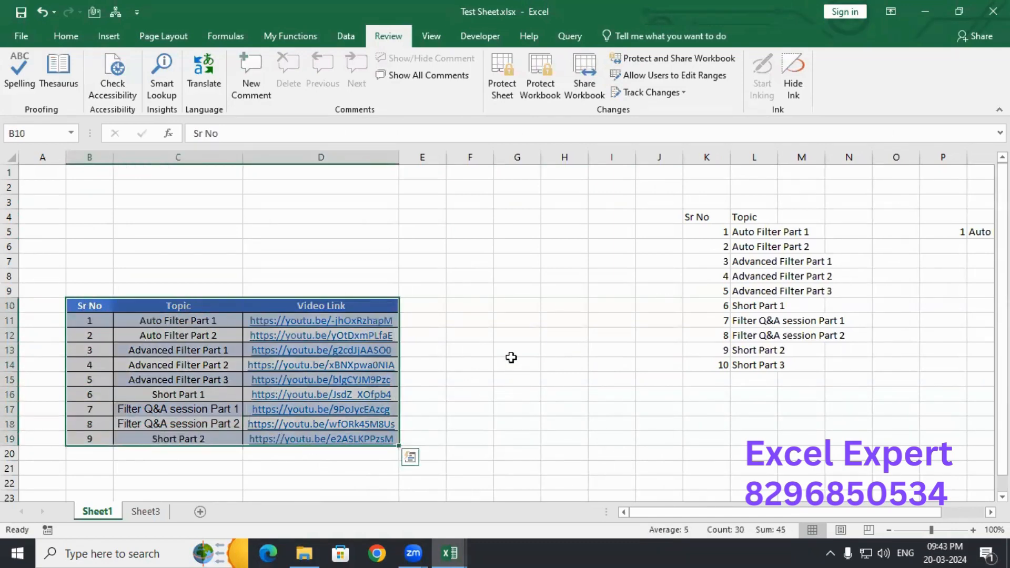
{"action": "left_click", "coordinate": [465, 352]}
{"action": "left_click_drag", "start_coordinate": [74, 311], "coordinate": [337, 442]}
{"action": "left_click", "coordinate": [85, 304]}
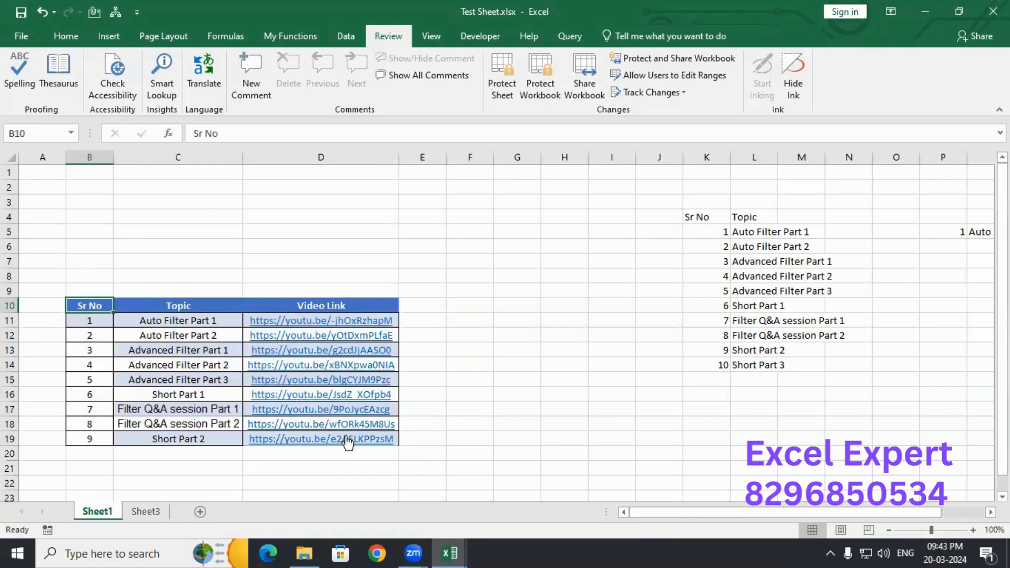
{"action": "left_click", "coordinate": [190, 445]}
{"action": "key", "text": "Right"}
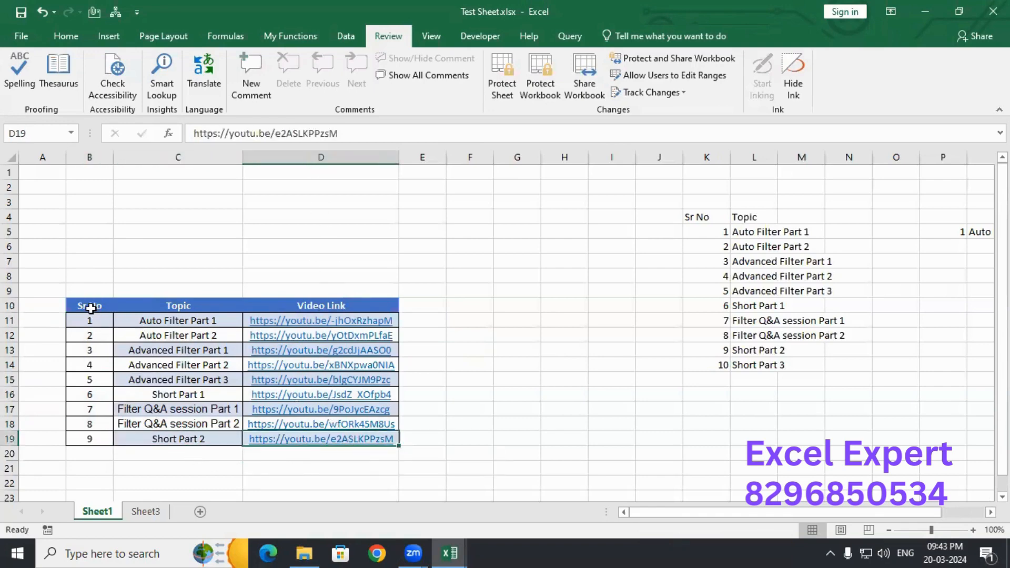
{"action": "left_click_drag", "start_coordinate": [90, 305], "coordinate": [329, 441]}
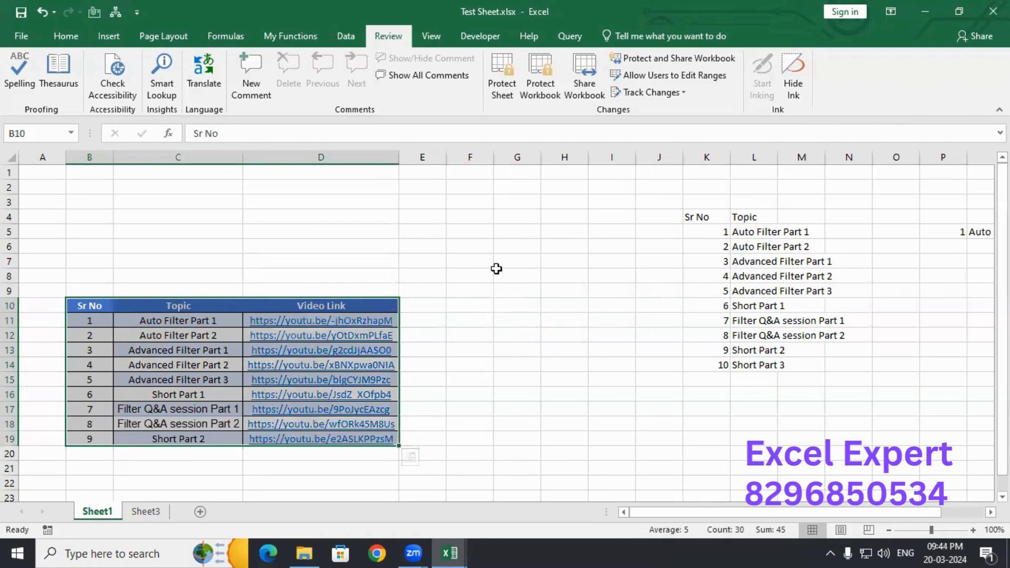
{"action": "left_click", "coordinate": [517, 255]}
{"action": "left_click", "coordinate": [537, 308]}
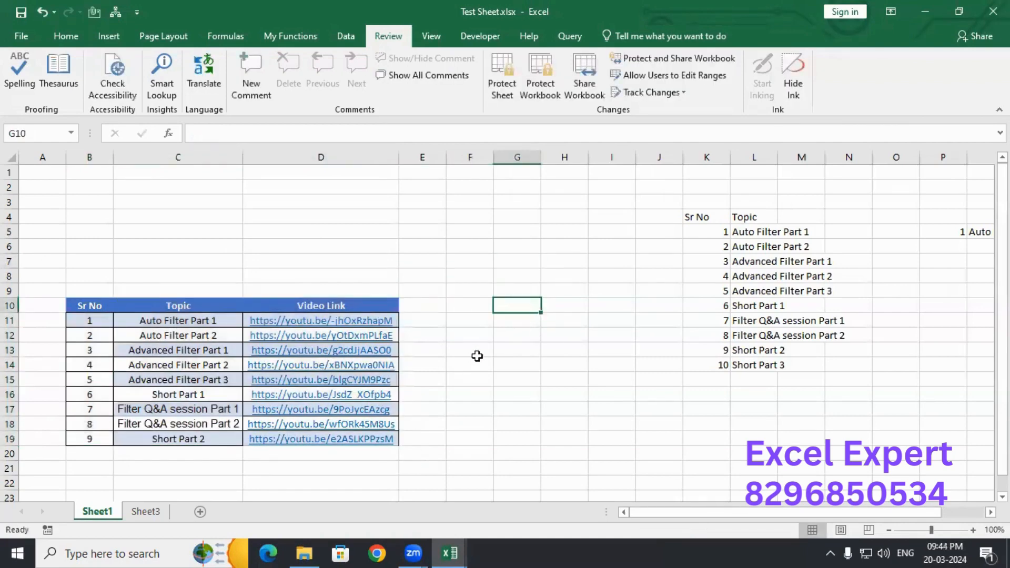
{"action": "left_click", "coordinate": [476, 353]}
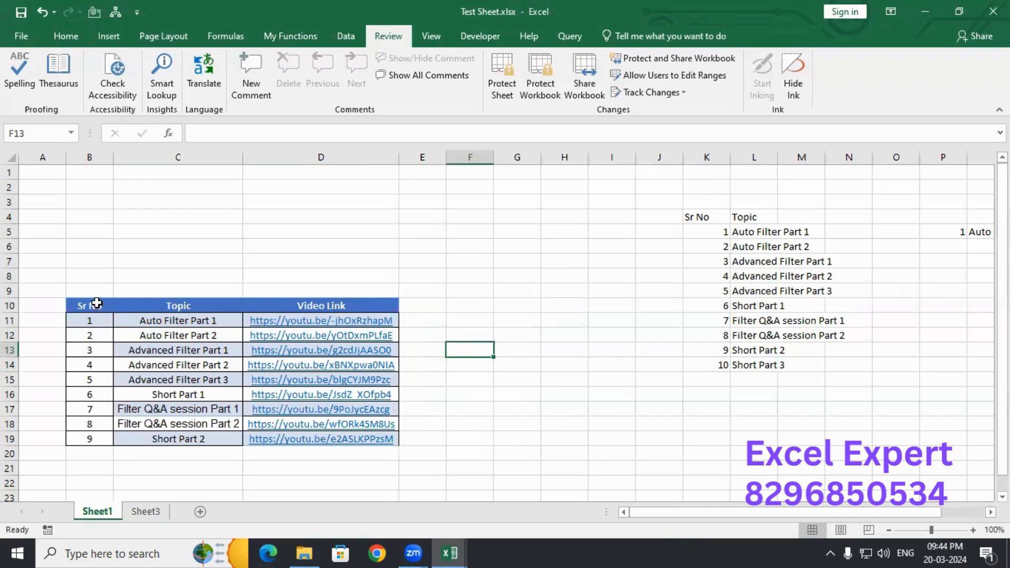
{"action": "left_click_drag", "start_coordinate": [93, 301], "coordinate": [316, 438]}
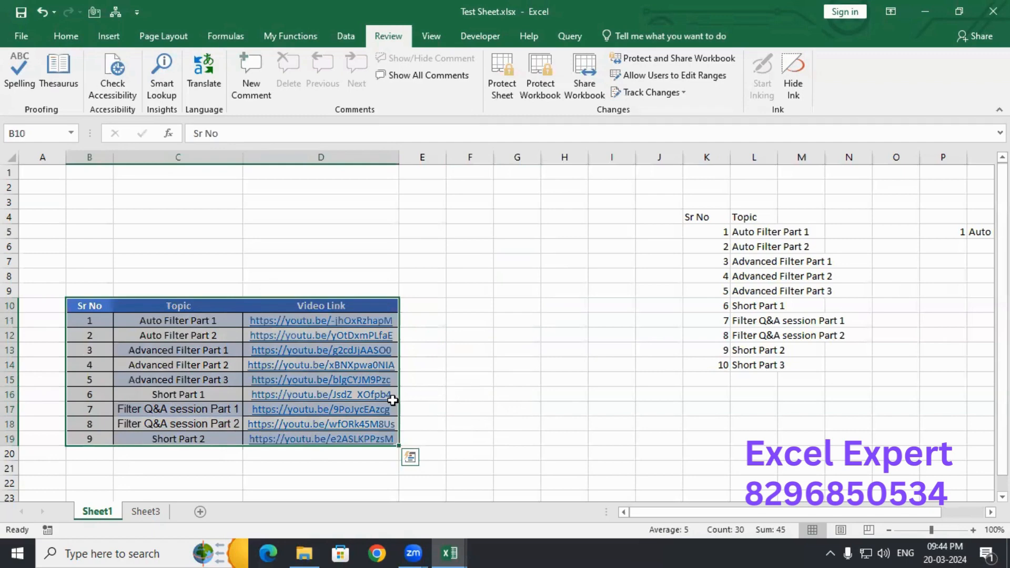
- Clear the Locked option under Format Cells > Protection for the B10:D19 table and apply it
{"action": "right_click", "coordinate": [196, 320]}
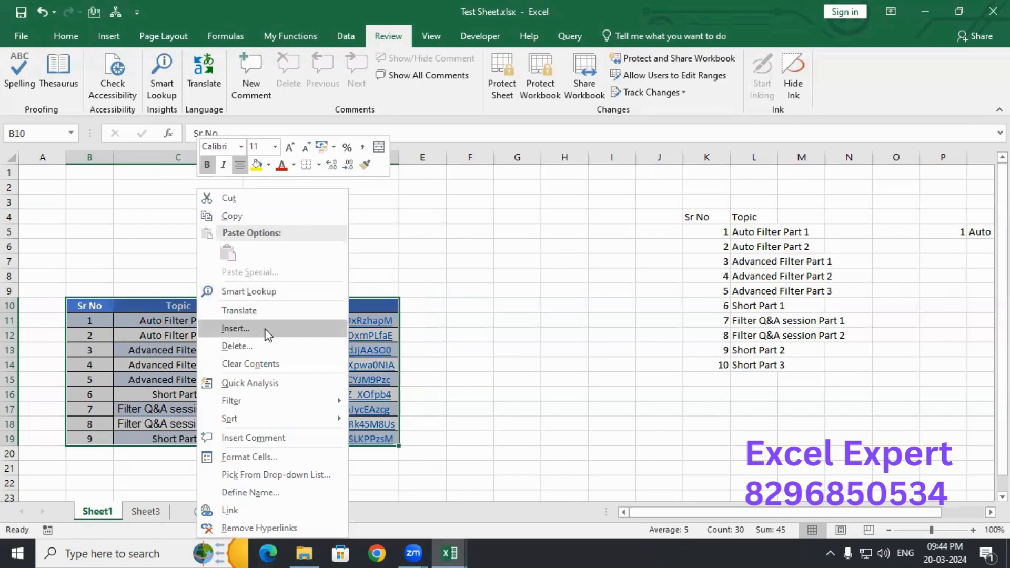
{"action": "left_click", "coordinate": [261, 457]}
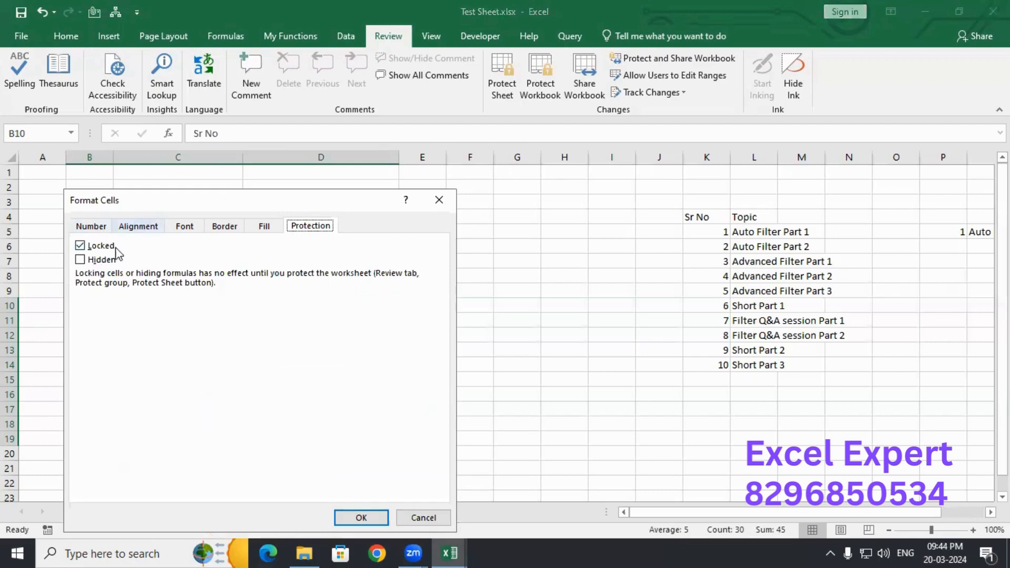
{"action": "left_click", "coordinate": [90, 227]}
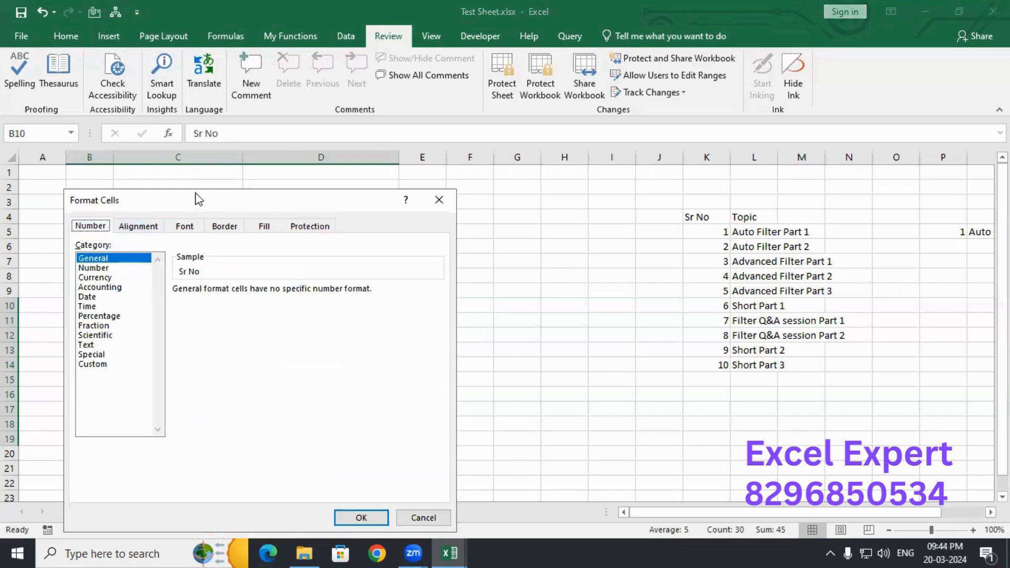
{"action": "left_click_drag", "start_coordinate": [196, 199], "coordinate": [232, 107]}
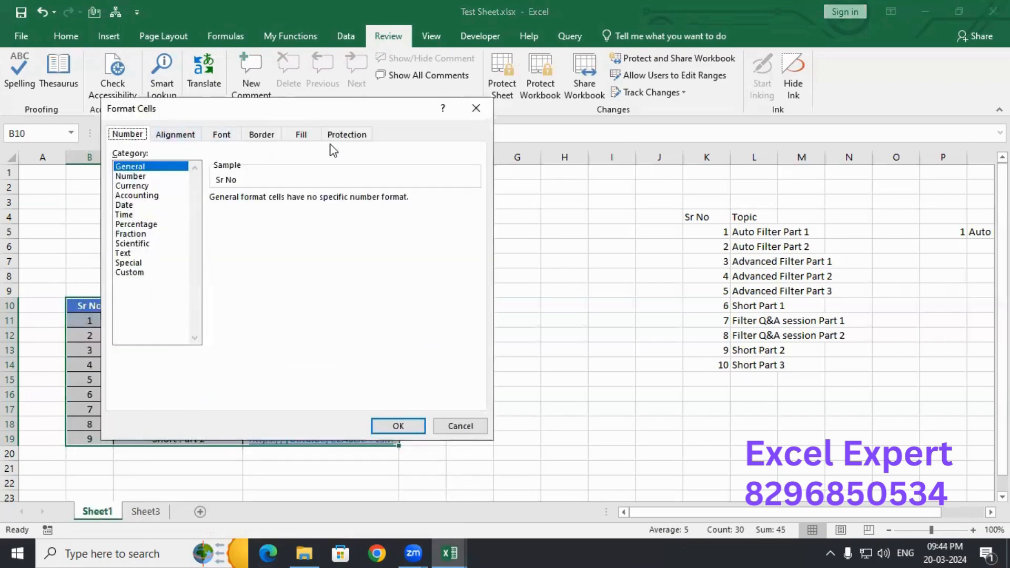
{"action": "left_click", "coordinate": [363, 137]}
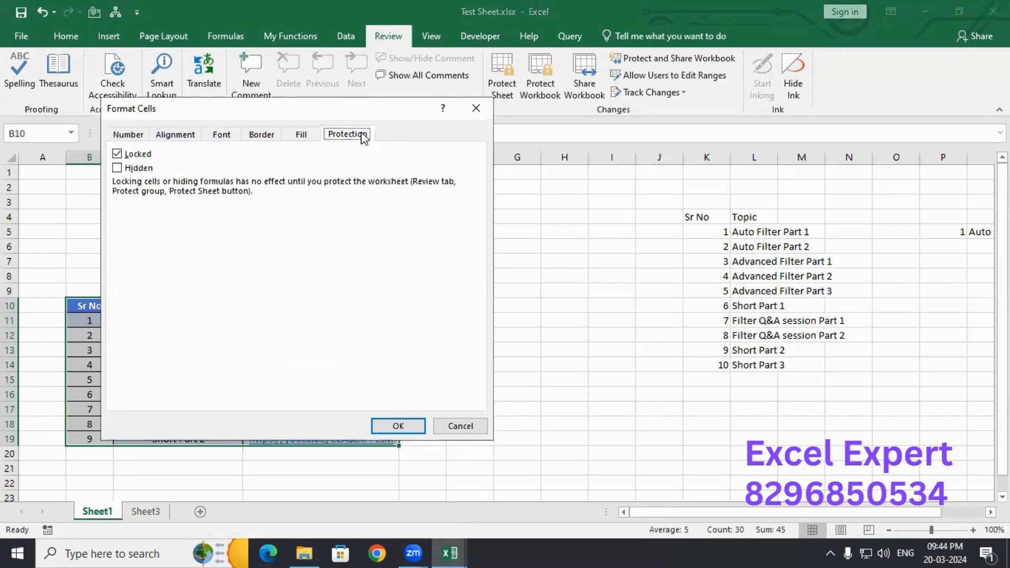
{"action": "left_click", "coordinate": [117, 153]}
{"action": "left_click", "coordinate": [116, 155]}
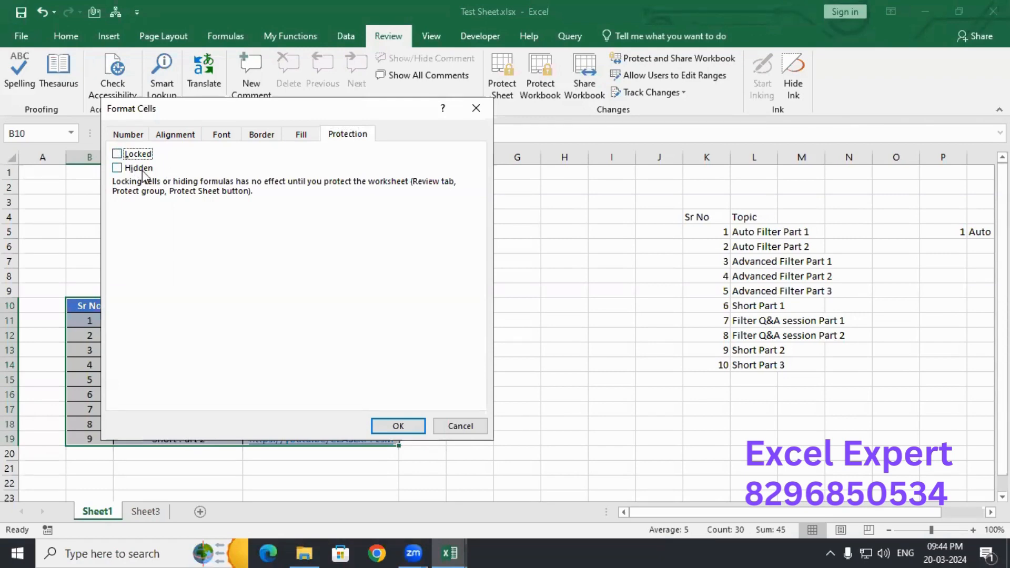
{"action": "left_click_drag", "start_coordinate": [188, 119], "coordinate": [398, 81]}
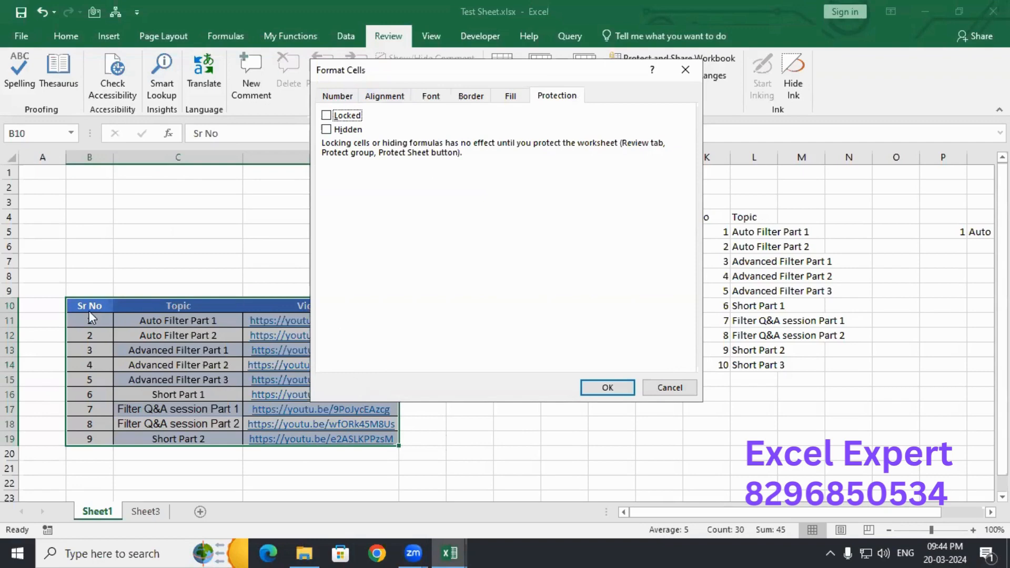
{"action": "left_click", "coordinate": [607, 386]}
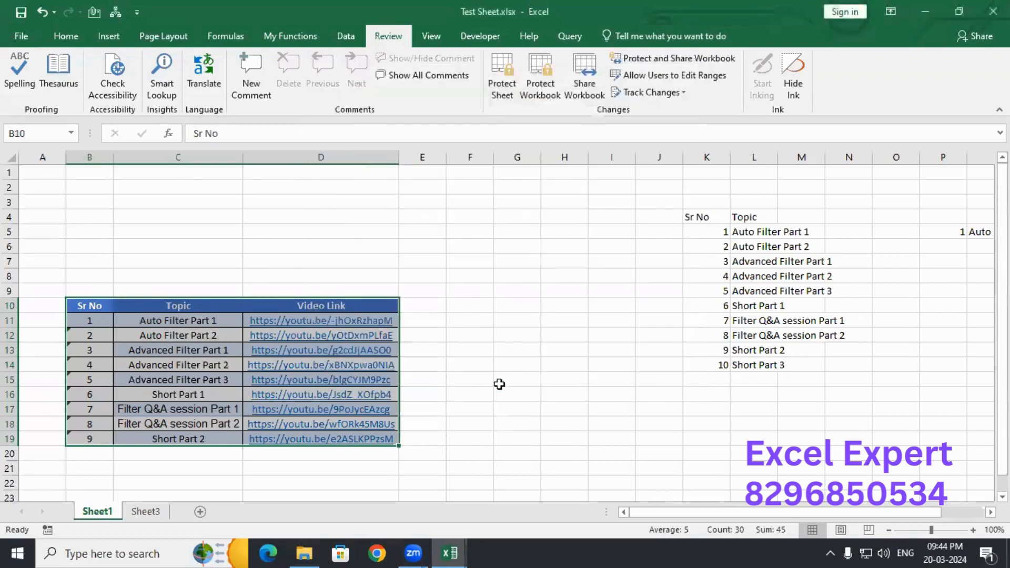
{"action": "left_click", "coordinate": [482, 213]}
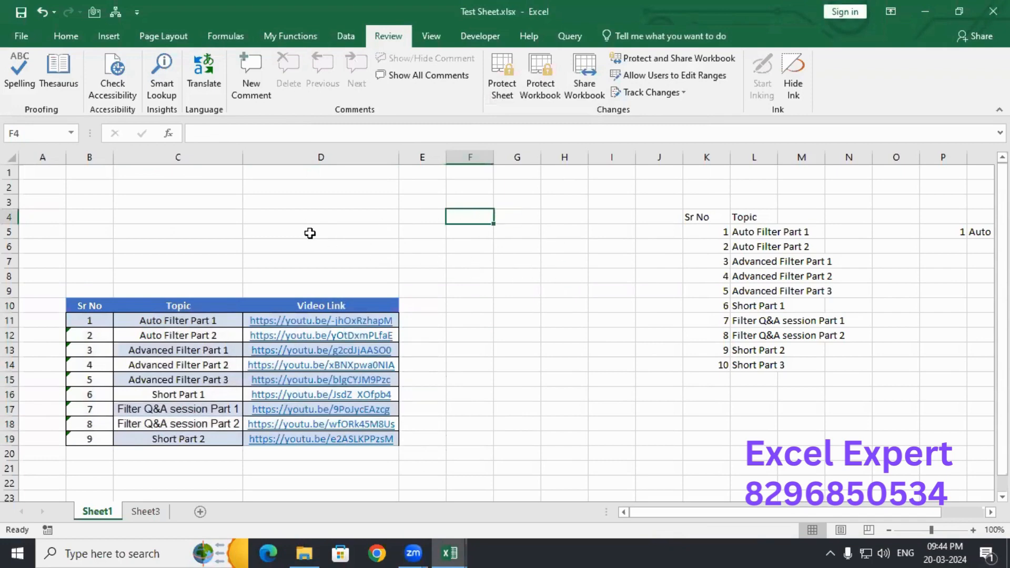
- Protect Sheet1 with a password, entering it and then confirming it
{"action": "left_click", "coordinate": [209, 350]}
{"action": "left_click", "coordinate": [344, 217]}
{"action": "left_click", "coordinate": [530, 275]}
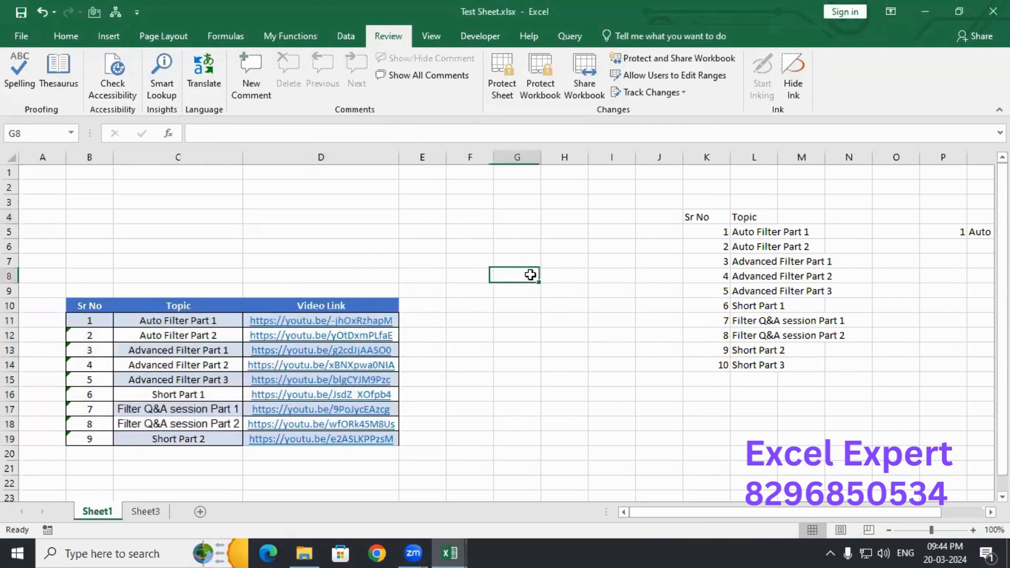
{"action": "left_click", "coordinate": [394, 236]}
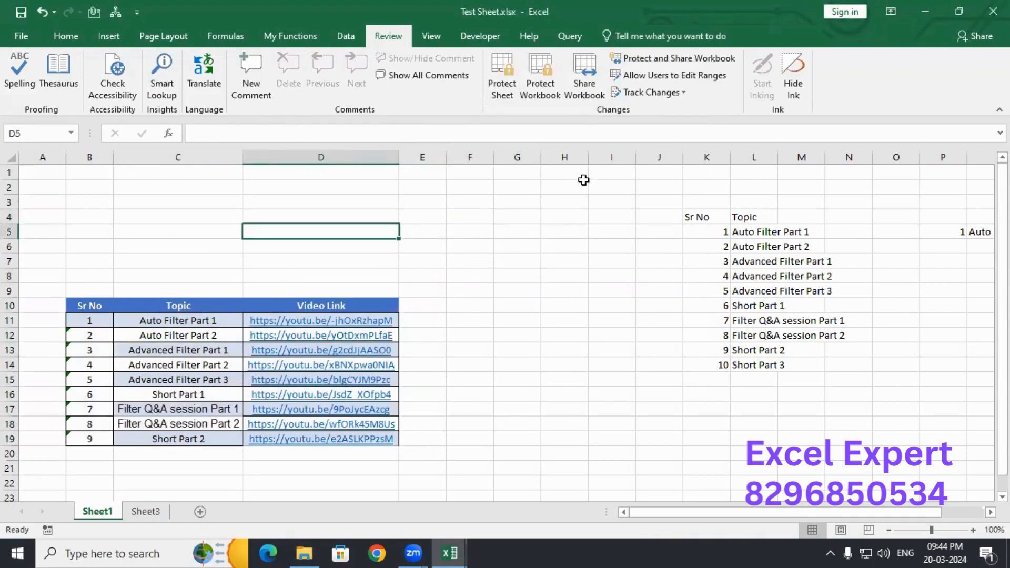
{"action": "left_click", "coordinate": [503, 86]}
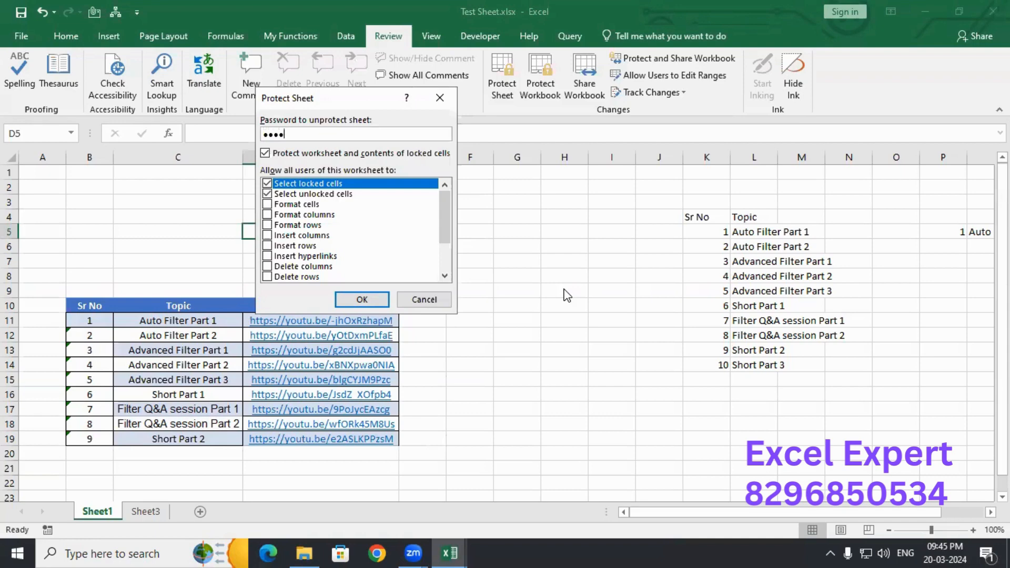
{"action": "key", "text": "Return"}
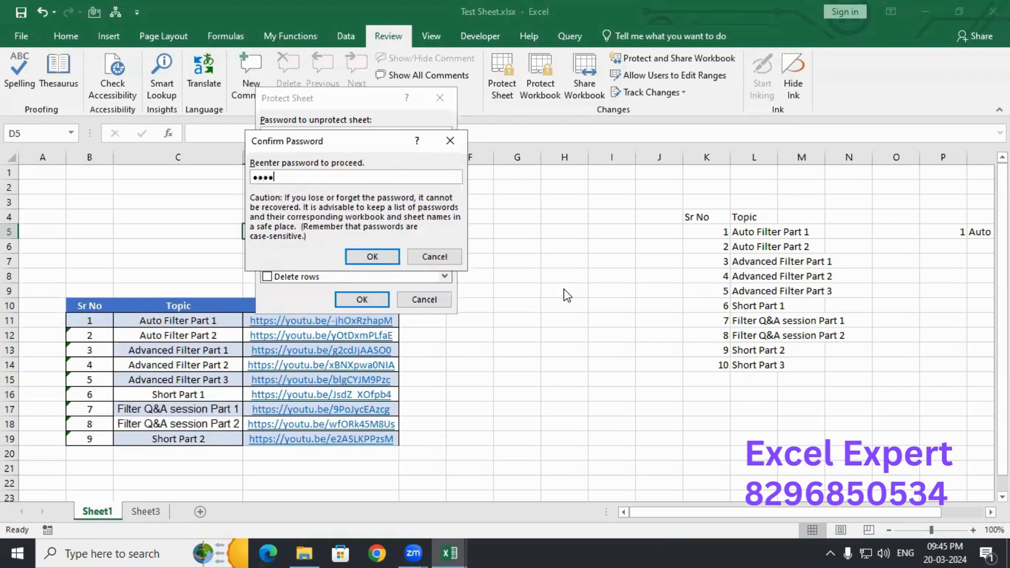
{"action": "key", "text": "Return"}
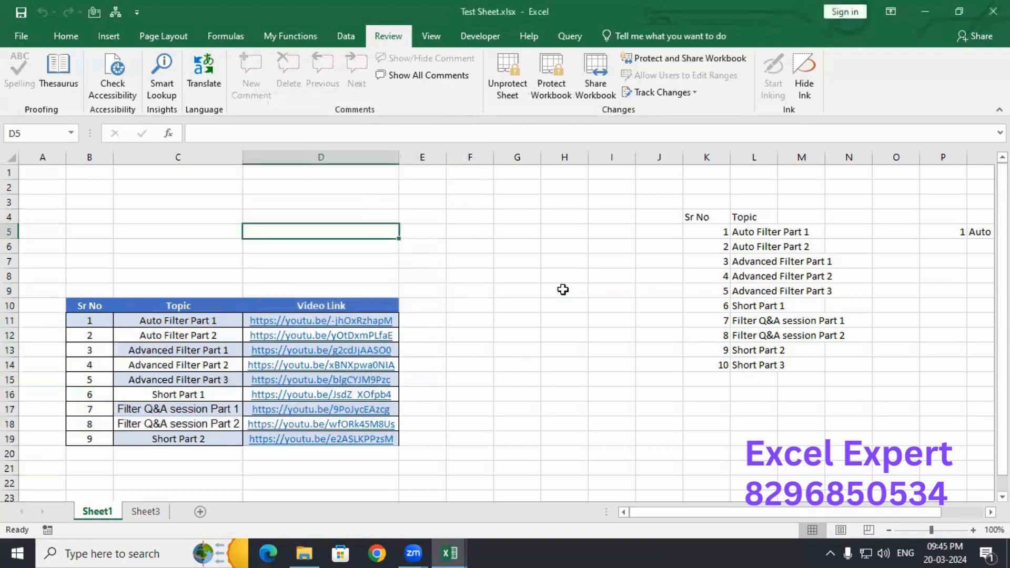
- Try editing locked cells F5, L14 and G4, dismissing each protected-sheet warning
{"action": "left_click", "coordinate": [461, 233]}
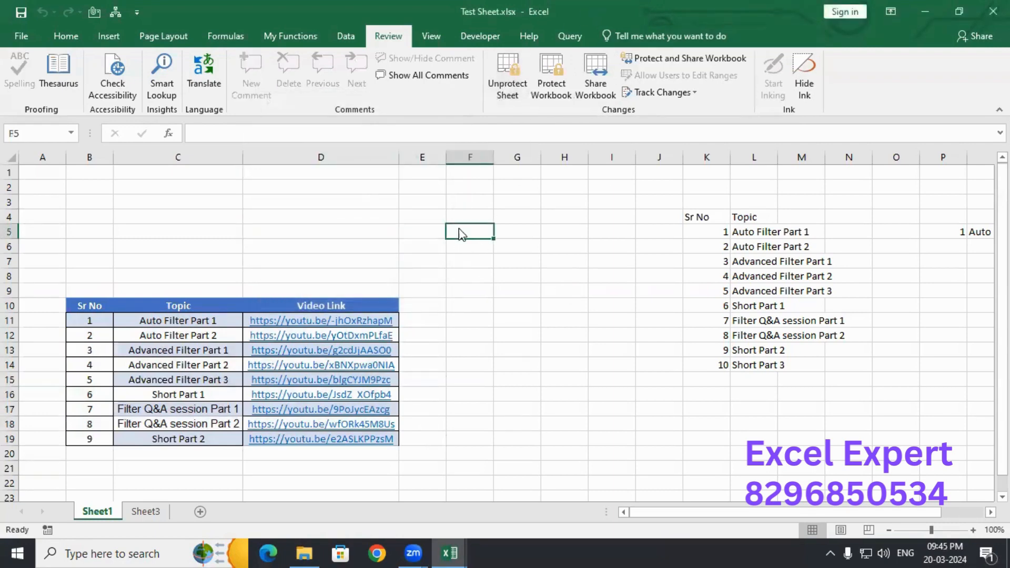
{"action": "double_click", "coordinate": [461, 233]}
{"action": "left_click", "coordinate": [513, 318]}
{"action": "key", "text": "Right"}
{"action": "key", "text": "Right"}
{"action": "key", "text": "Right"}
{"action": "key", "text": "Right"}
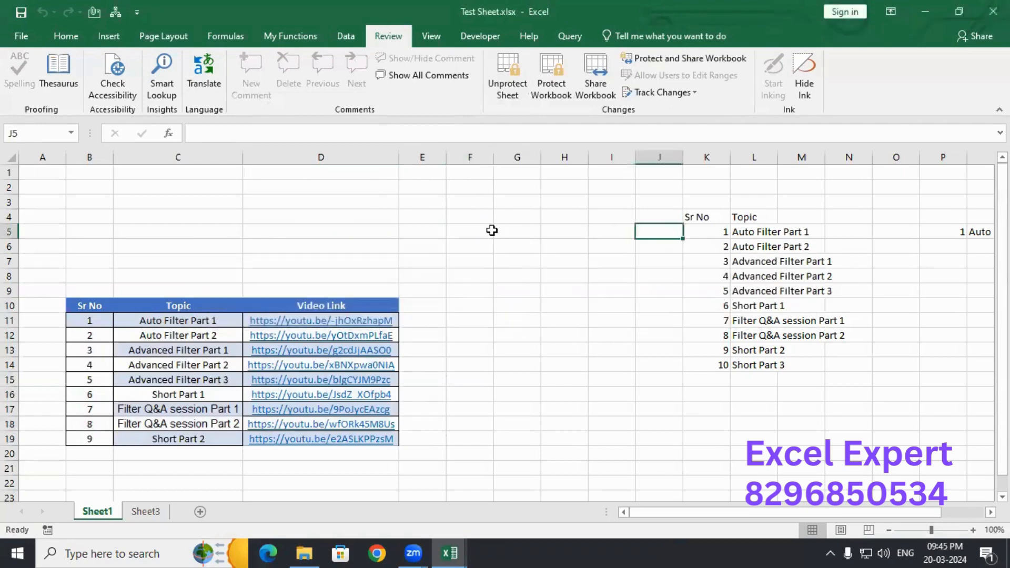
{"action": "left_click", "coordinate": [492, 230]}
{"action": "double_click", "coordinate": [489, 235]}
{"action": "key", "text": "Return"}
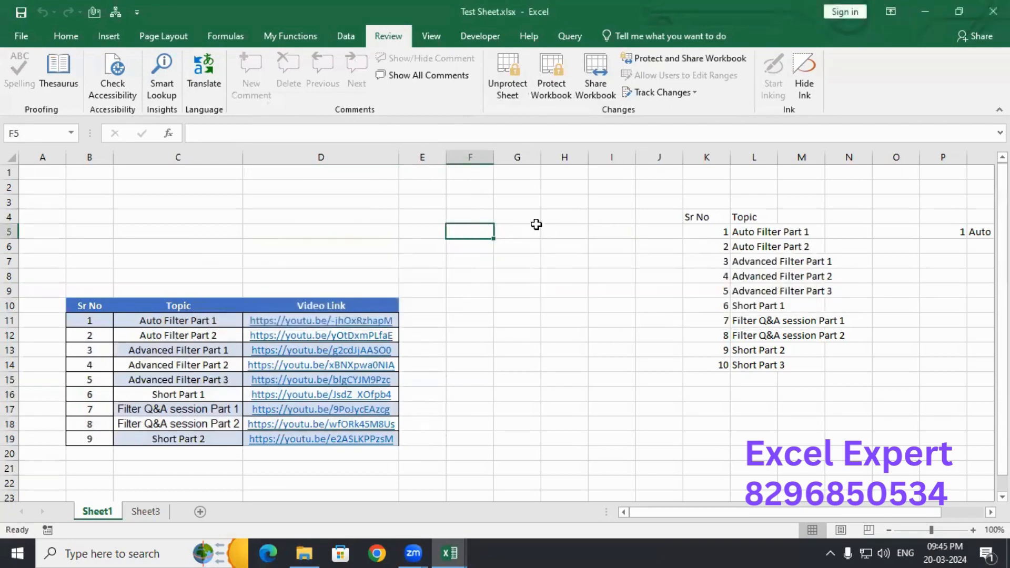
{"action": "left_click", "coordinate": [770, 238]}
{"action": "key", "text": "ctrl+Down"}
{"action": "double_click", "coordinate": [760, 363]}
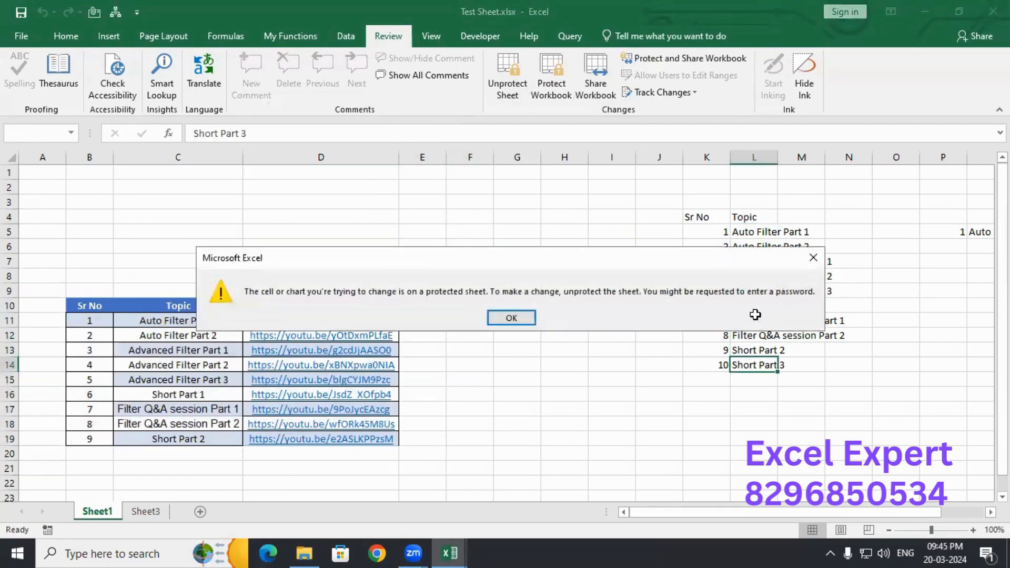
{"action": "key", "text": "Return"}
{"action": "left_click", "coordinate": [537, 211]}
{"action": "key", "text": "a"}
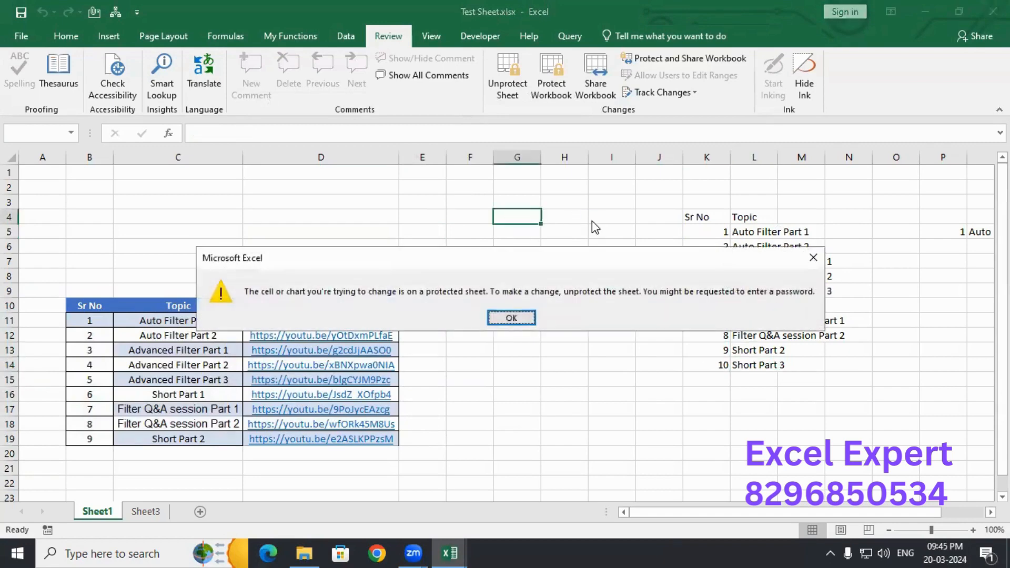
{"action": "key", "text": "Return"}
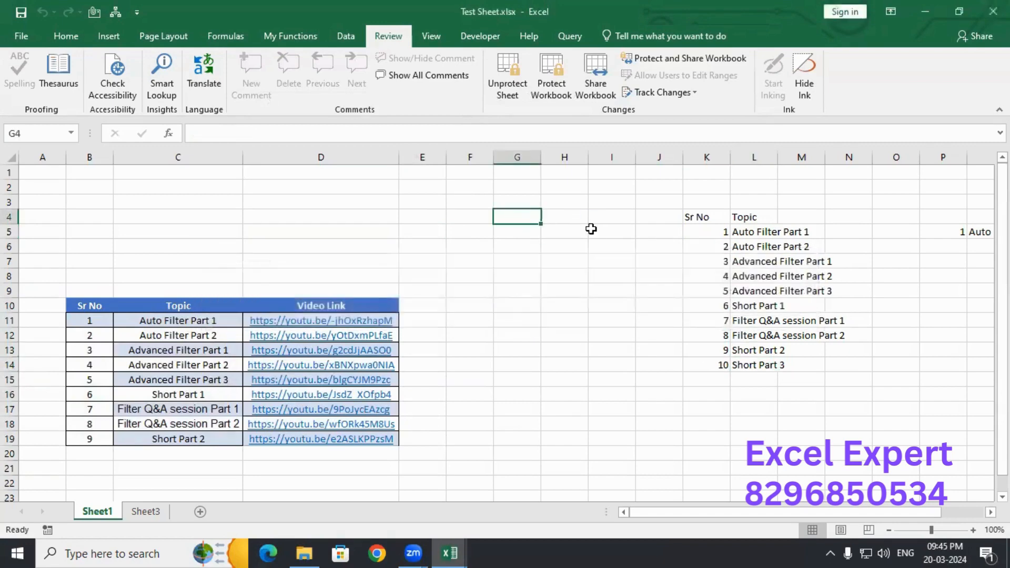
- Append 'rfrrgrrrr' to the topic in unlocked cell C11
{"action": "double_click", "coordinate": [195, 322]}
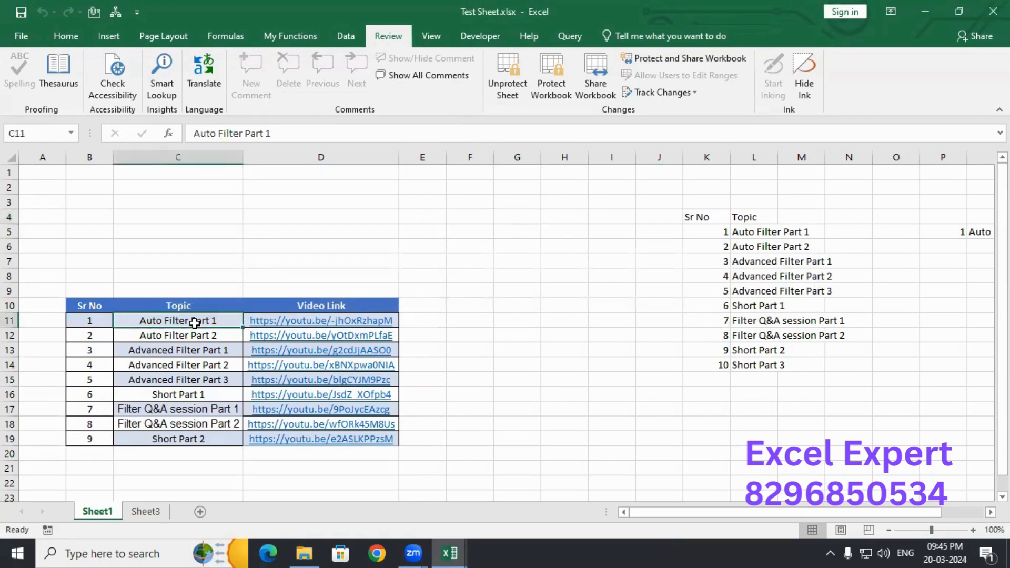
{"action": "key", "text": "Tab"}
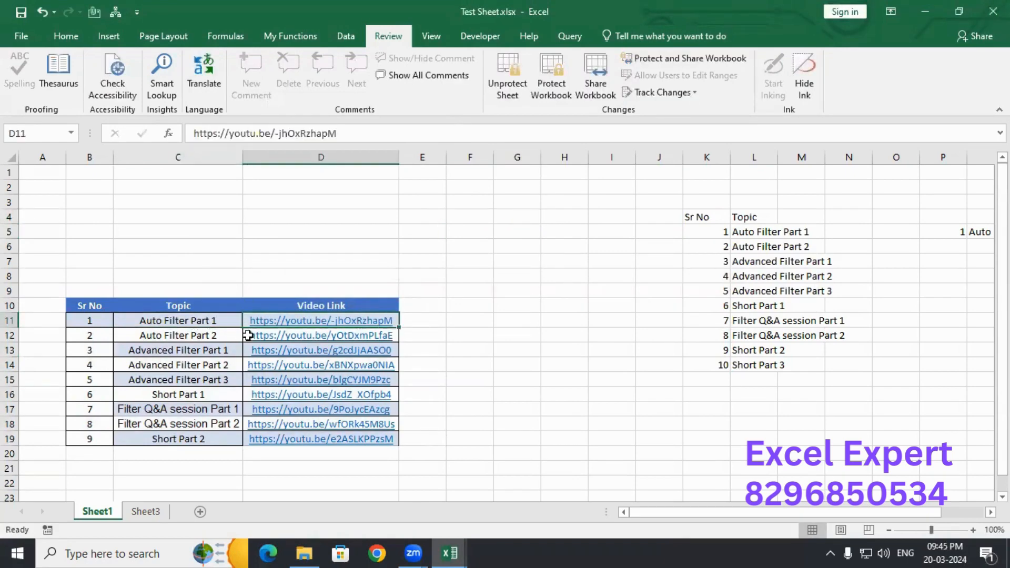
{"action": "key", "text": "shift+Tab"}
{"action": "key", "text": "F2"}
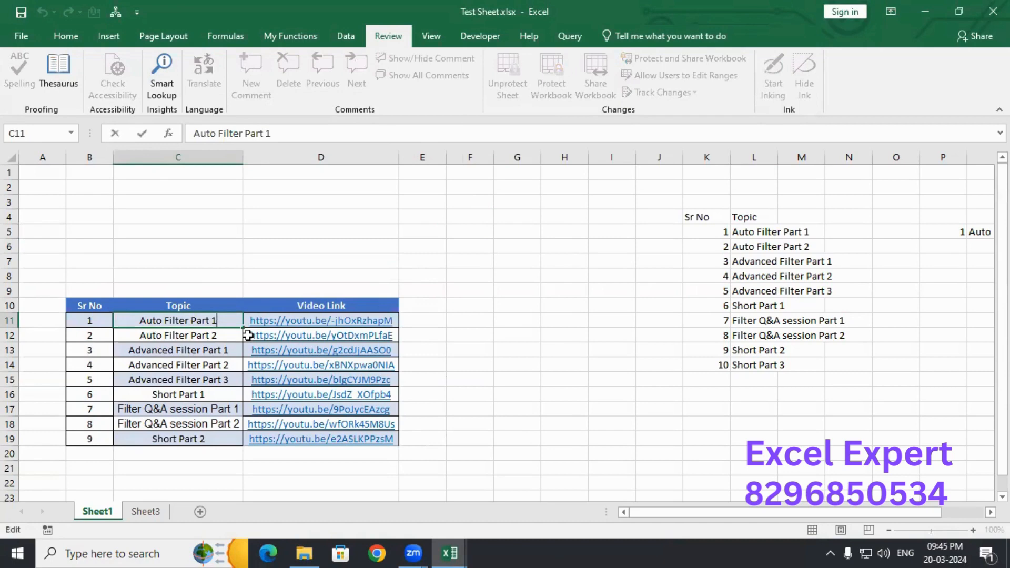
{"action": "type", "text": "rfrrgrrrr"}
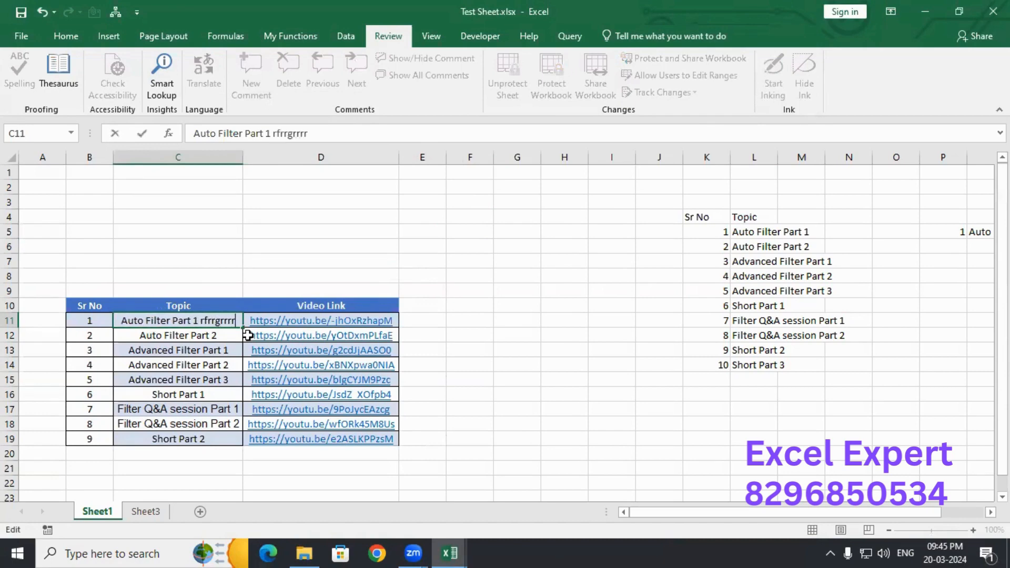
{"action": "key", "text": "Tab"}
{"action": "key", "text": "shift+Tab"}
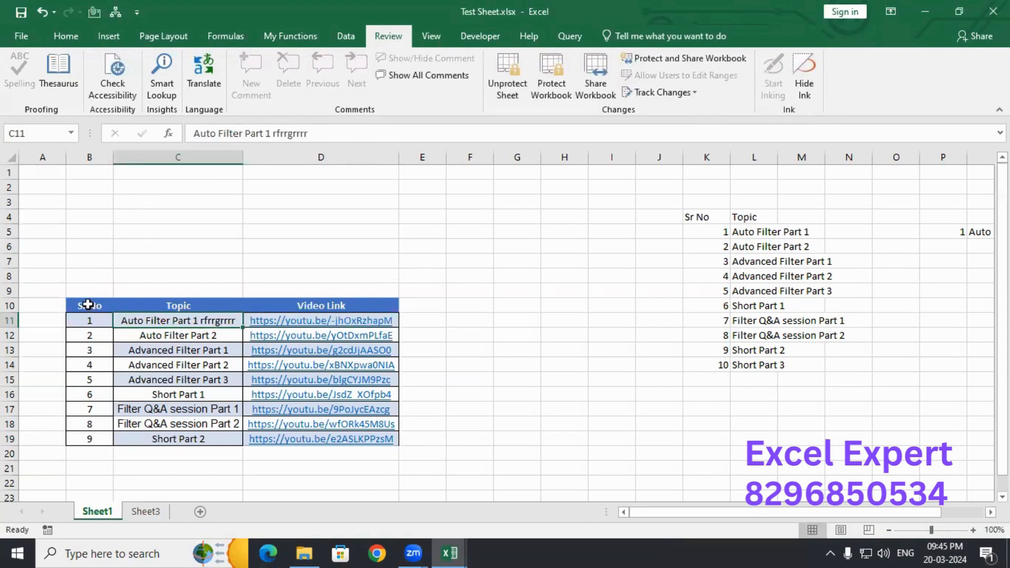
{"action": "left_click_drag", "start_coordinate": [87, 304], "coordinate": [330, 440]}
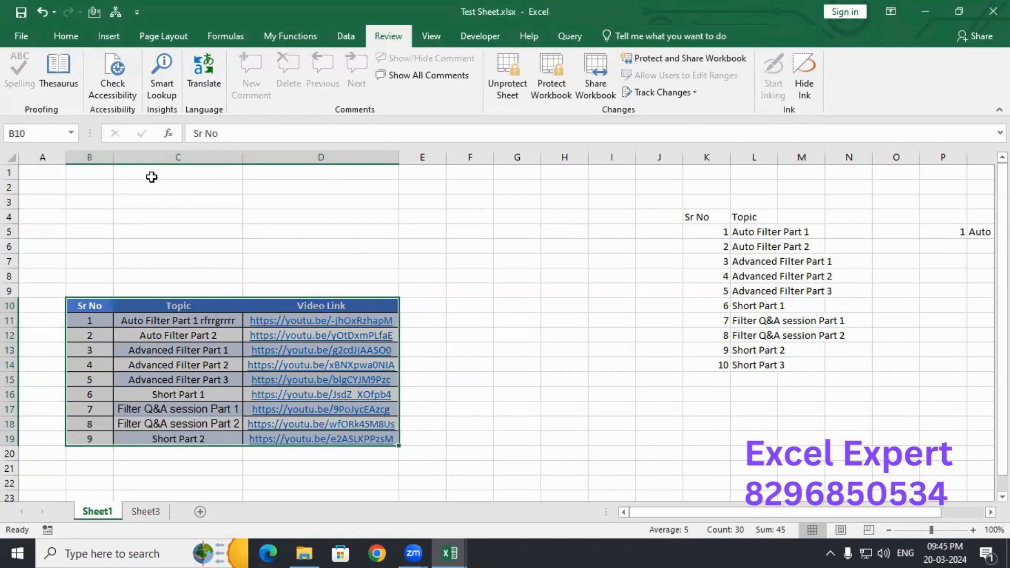
{"action": "left_click_drag", "start_coordinate": [152, 176], "coordinate": [219, 245]}
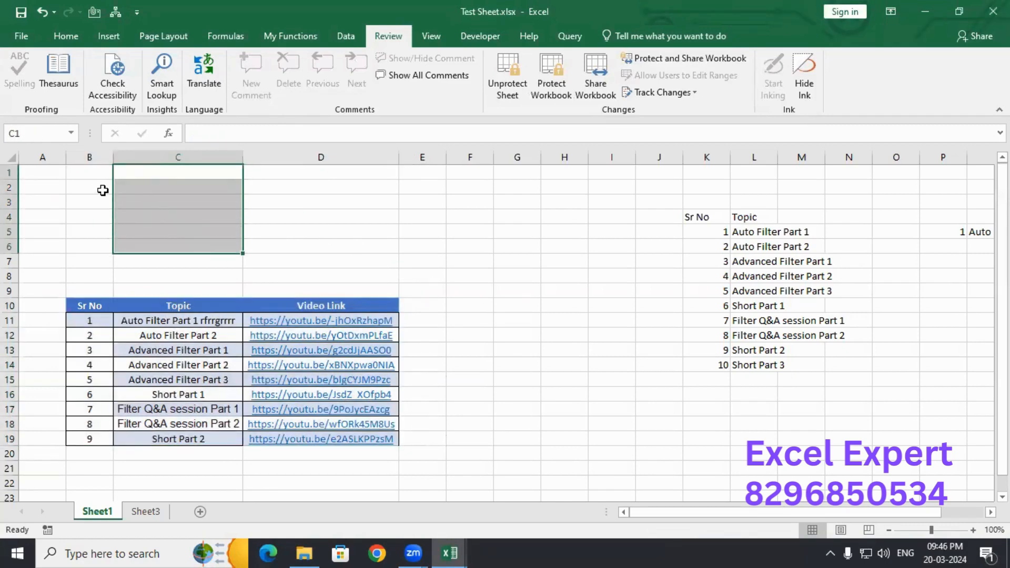
{"action": "left_click_drag", "start_coordinate": [95, 171], "coordinate": [379, 273]}
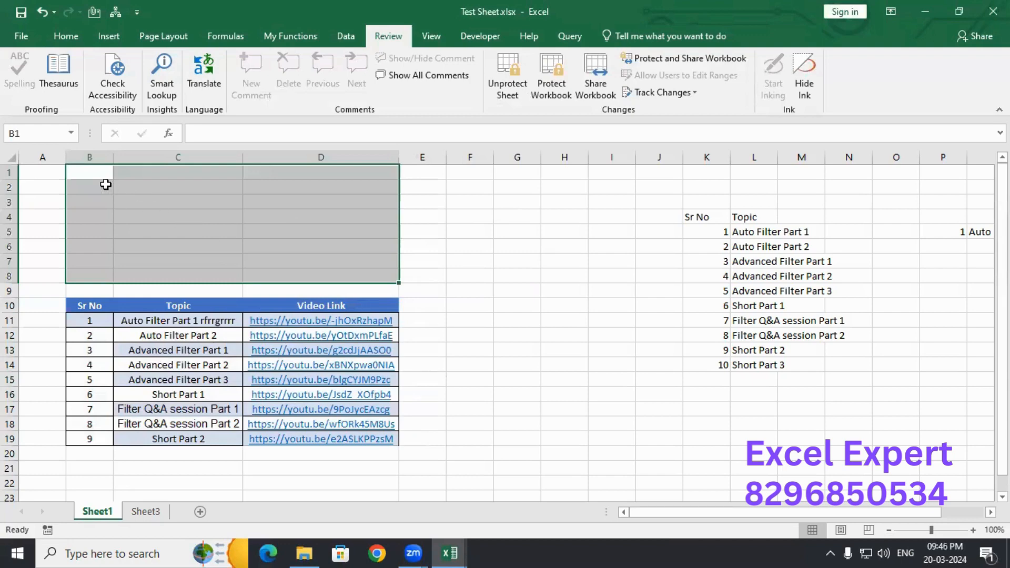
{"action": "left_click_drag", "start_coordinate": [100, 172], "coordinate": [327, 253]}
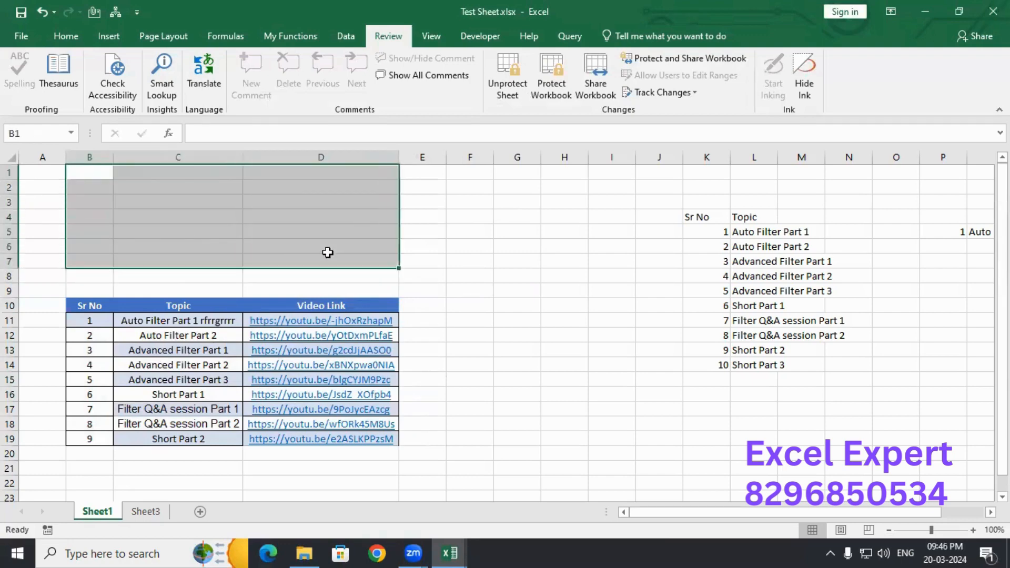
{"action": "left_click_drag", "start_coordinate": [520, 169], "coordinate": [725, 319]}
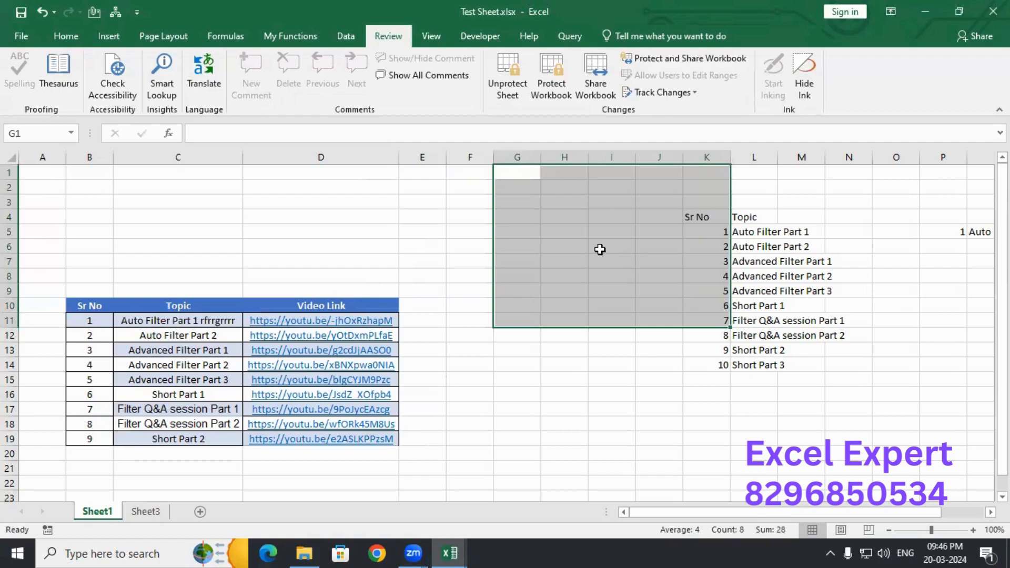
{"action": "left_click_drag", "start_coordinate": [90, 171], "coordinate": [279, 273]}
{"action": "left_click_drag", "start_coordinate": [537, 178], "coordinate": [687, 327]}
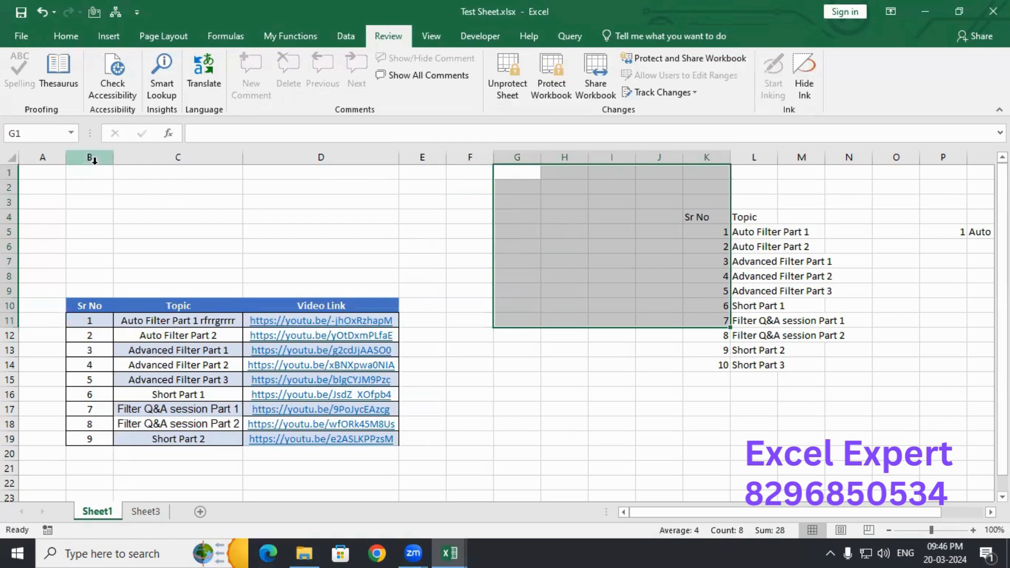
{"action": "left_click_drag", "start_coordinate": [93, 172], "coordinate": [371, 275]}
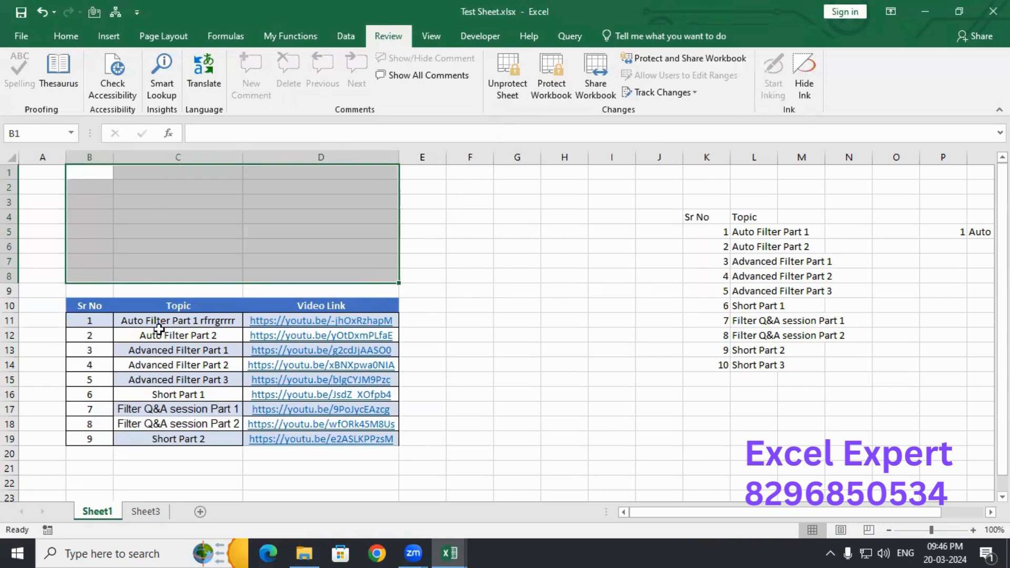
{"action": "left_click_drag", "start_coordinate": [90, 304], "coordinate": [334, 421]}
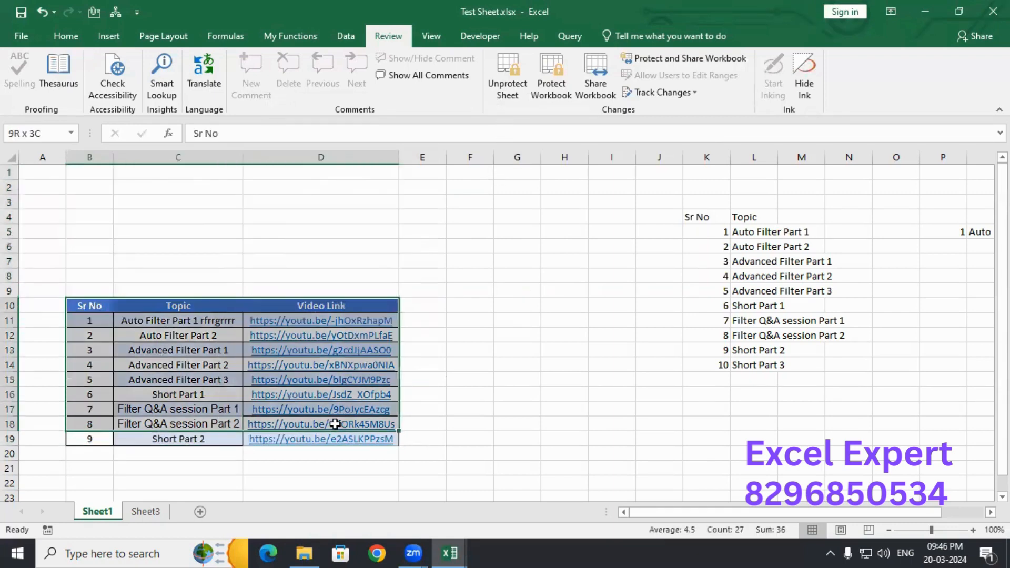
- Unprotect Sheet1 by entering the sheet password
{"action": "left_click", "coordinate": [507, 90]}
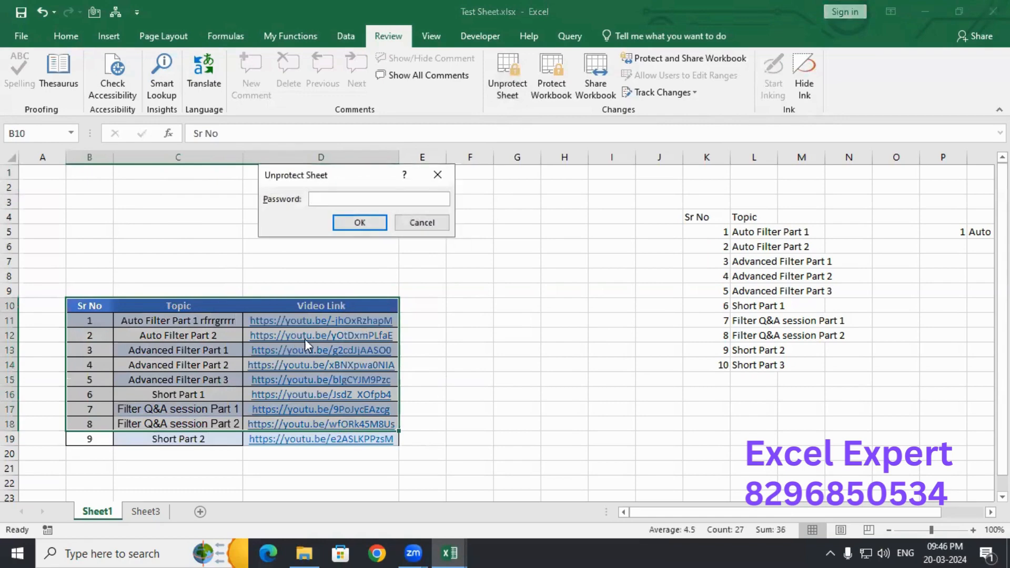
{"action": "left_click", "coordinate": [447, 167]}
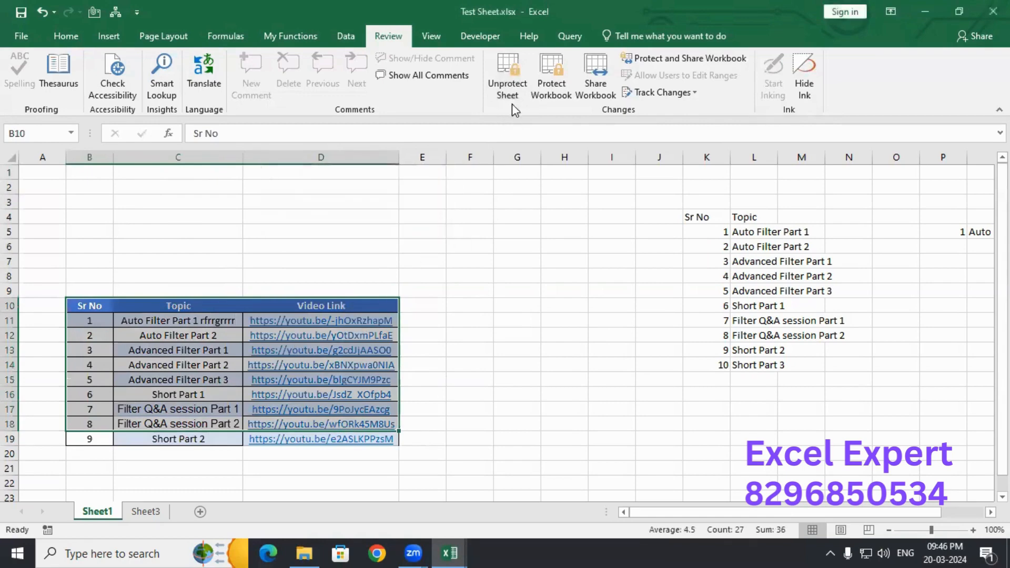
{"action": "left_click", "coordinate": [507, 81]}
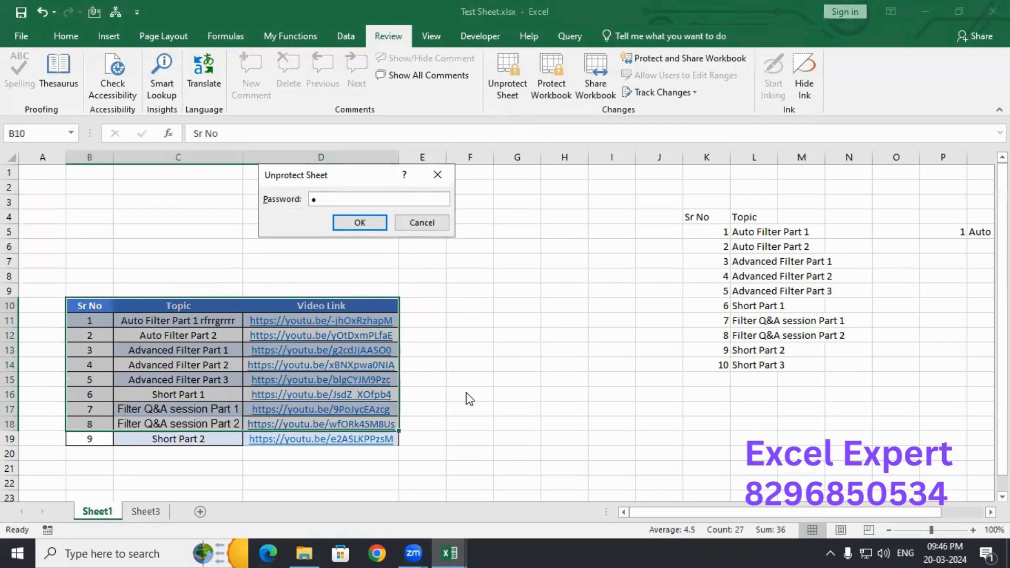
{"action": "type", "text": "1234"}
{"action": "key", "text": "Return"}
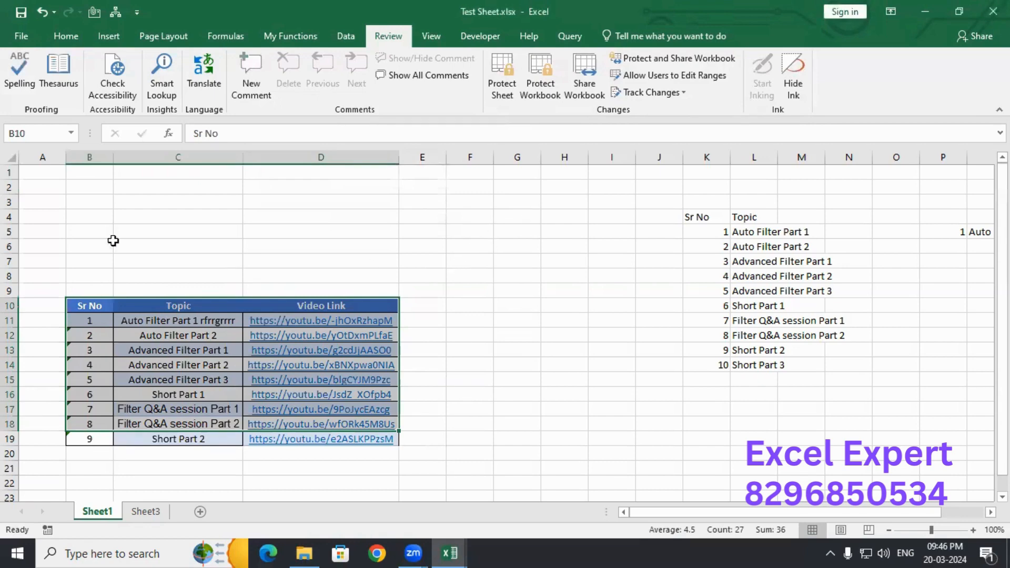
- Open the Protect Sheet settings, move them aside, and close them without protecting
{"action": "left_click", "coordinate": [499, 74]}
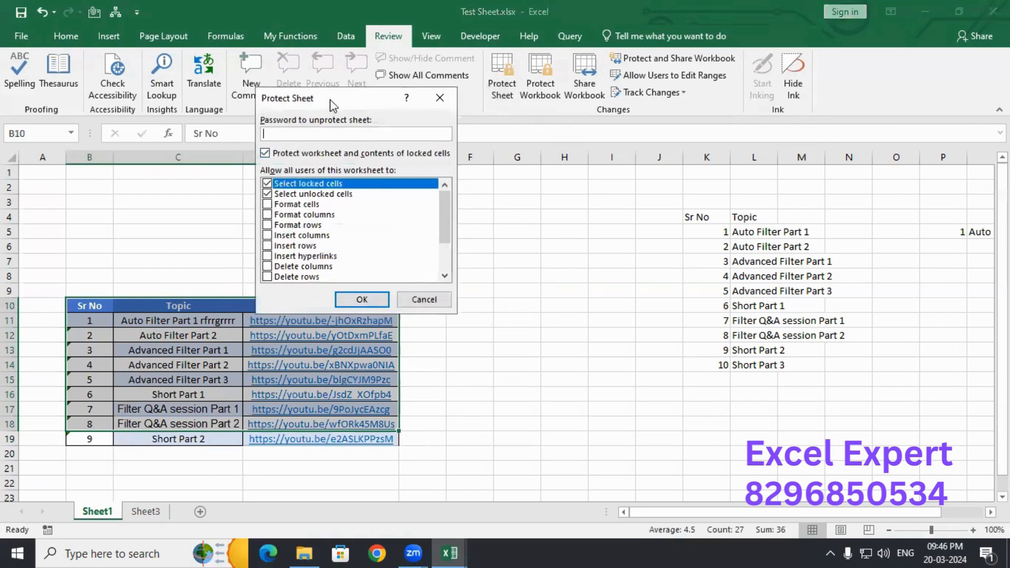
{"action": "left_click_drag", "start_coordinate": [330, 100], "coordinate": [615, 126]}
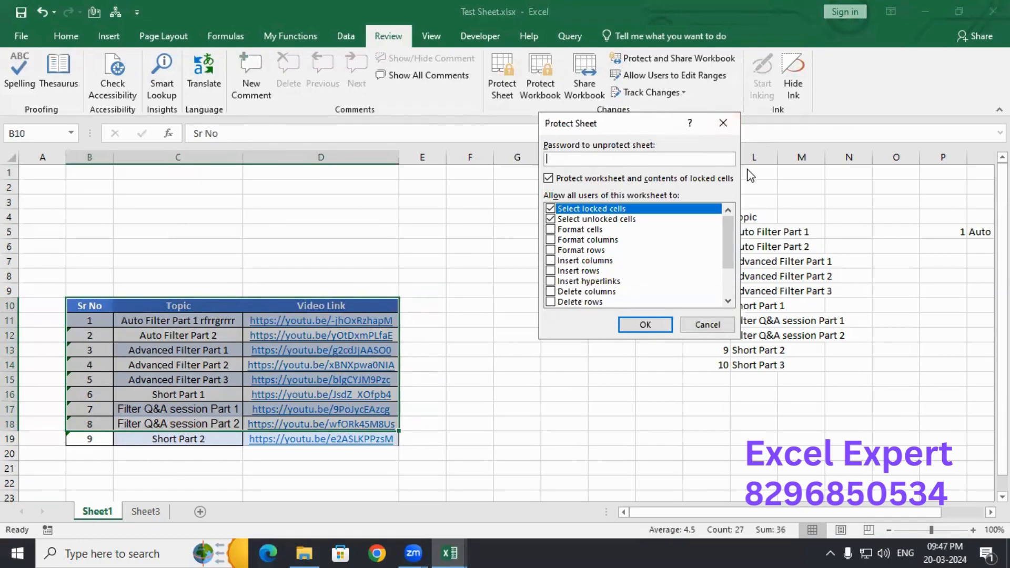
{"action": "left_click", "coordinate": [723, 124]}
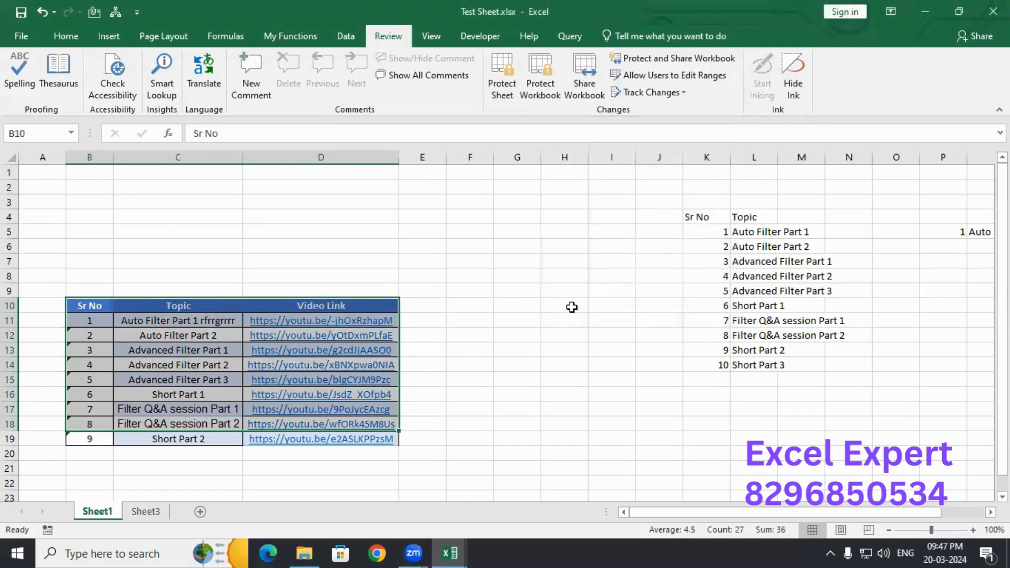
{"action": "left_click", "coordinate": [606, 233]}
- Review Q5's =VLOOKUP(P5,K4:L14,2,0) with ranges F3:H16 and K3:M14, then copy Q5
{"action": "key", "text": "Right"}
{"action": "key", "text": "Right"}
{"action": "key", "text": "Right"}
{"action": "key", "text": "Right"}
{"action": "key", "text": "Right"}
{"action": "key", "text": "Right"}
{"action": "key", "text": "Right"}
{"action": "key", "text": "Right"}
{"action": "key", "text": "Right"}
{"action": "key", "text": "Right"}
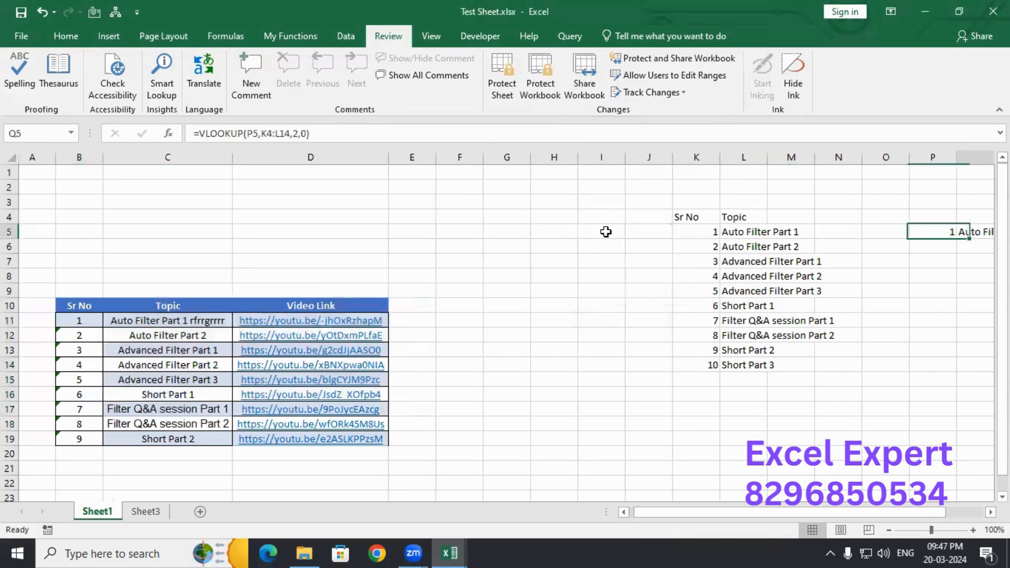
{"action": "key", "text": "Left"}
{"action": "key", "text": "Left"}
{"action": "key", "text": "Left"}
{"action": "key", "text": "Right"}
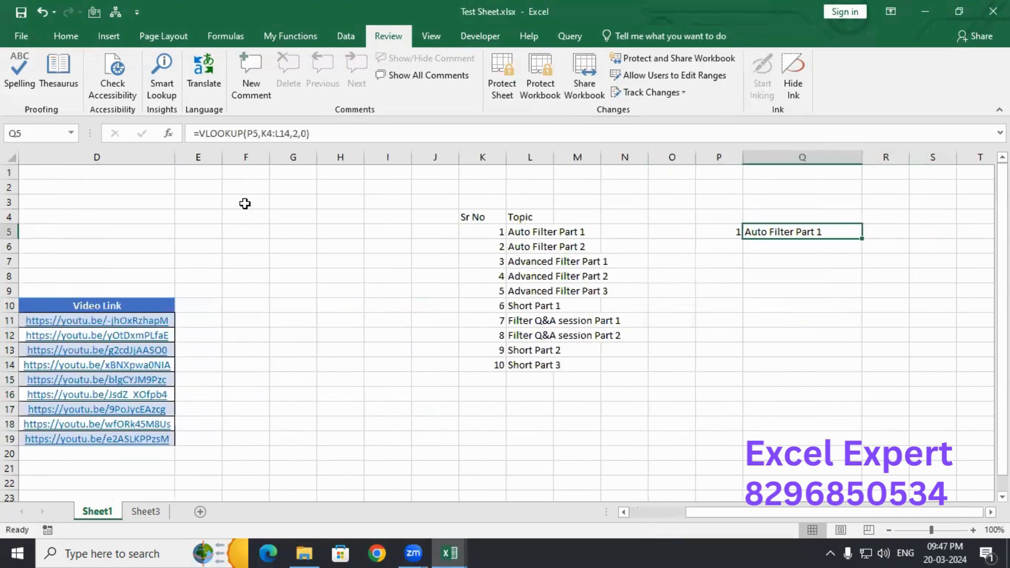
{"action": "left_click_drag", "start_coordinate": [246, 203], "coordinate": [344, 398]}
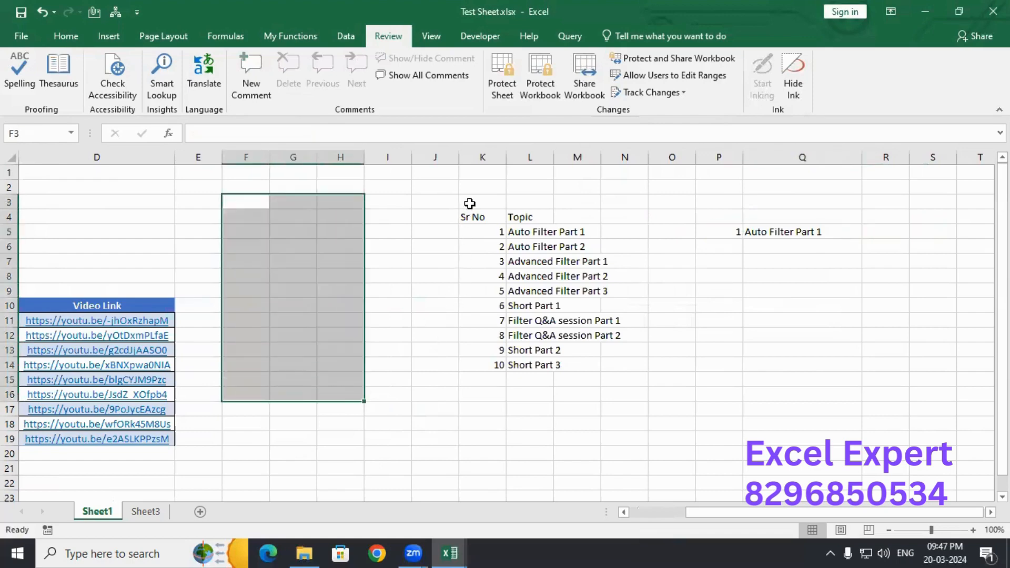
{"action": "left_click_drag", "start_coordinate": [467, 203], "coordinate": [560, 371]}
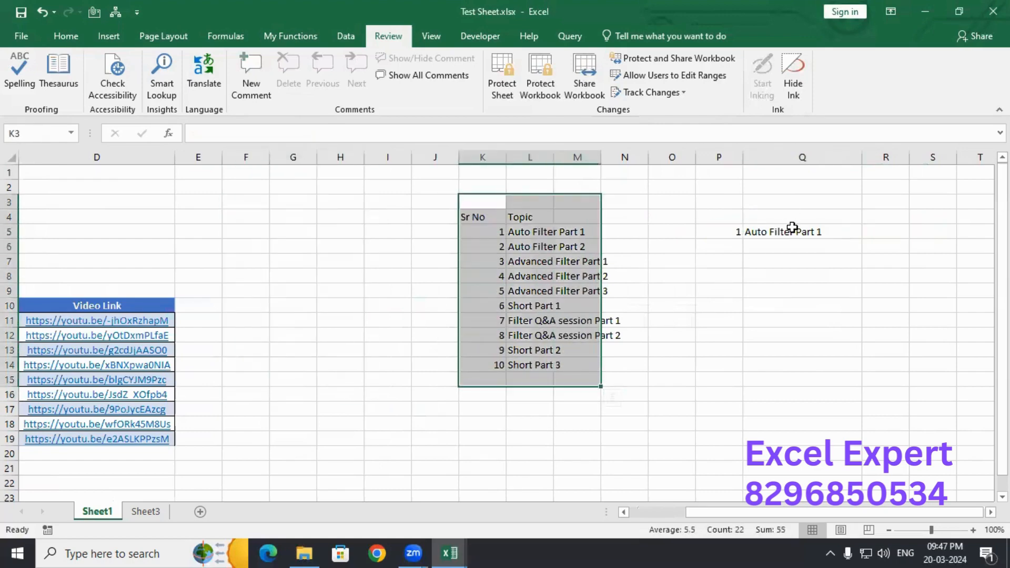
{"action": "left_click", "coordinate": [792, 231]}
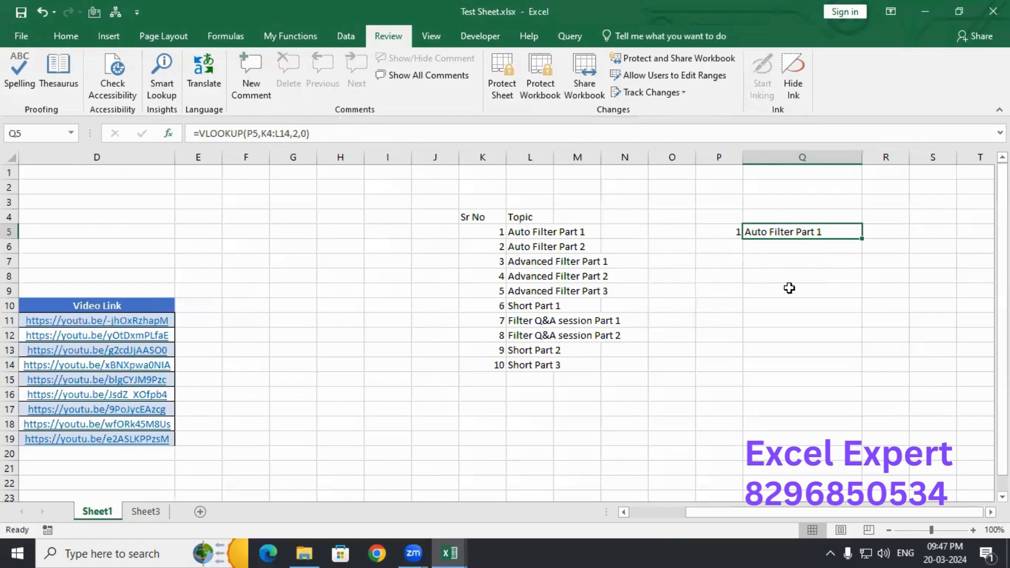
{"action": "key", "text": "ctrl+c"}
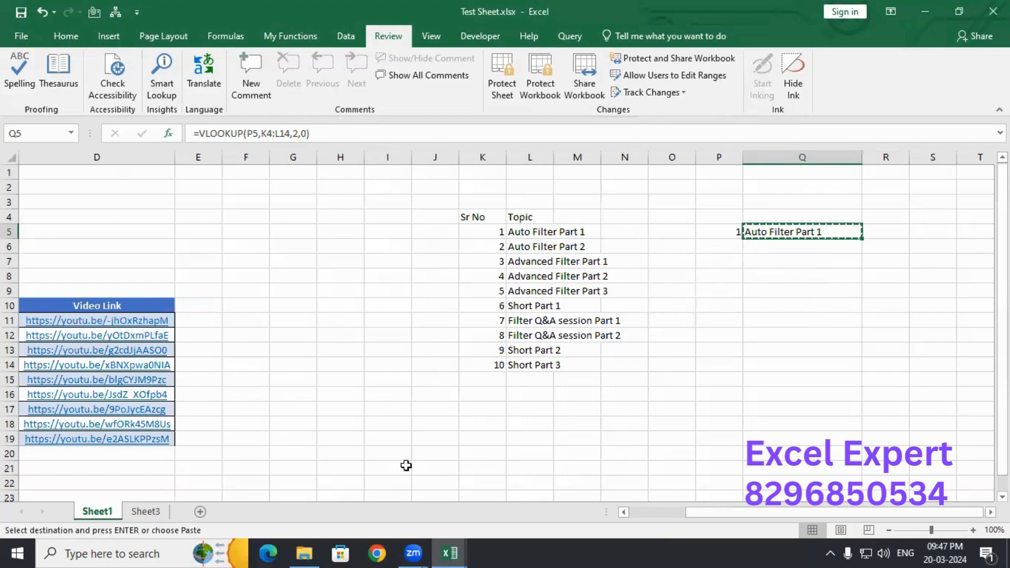
{"action": "left_click", "coordinate": [146, 511]}
{"action": "left_click", "coordinate": [323, 278]}
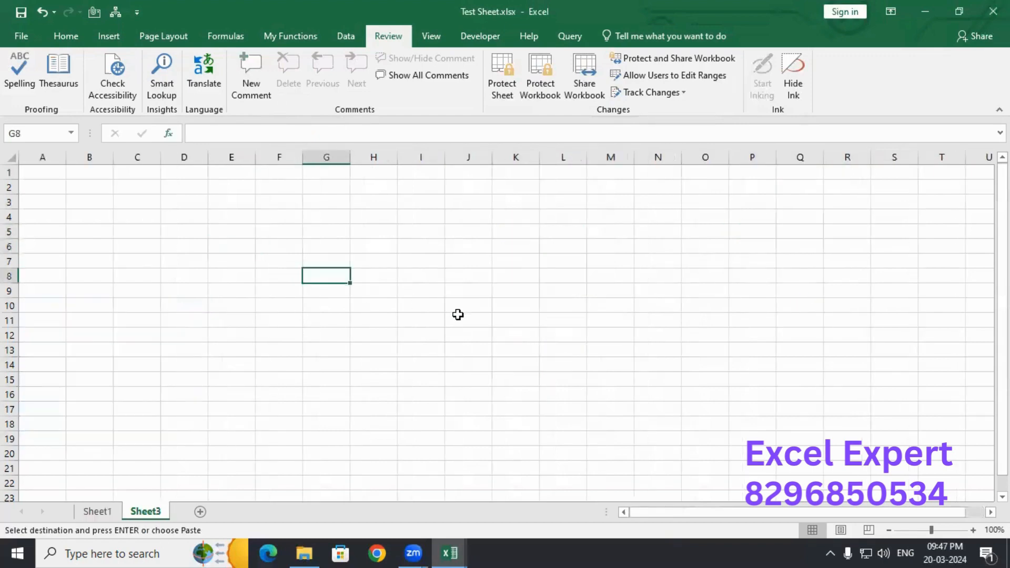
{"action": "key", "text": "ctrl+v"}
{"action": "key", "text": "ctrl+z"}
{"action": "left_click", "coordinate": [97, 512], "text": "ctrl"}
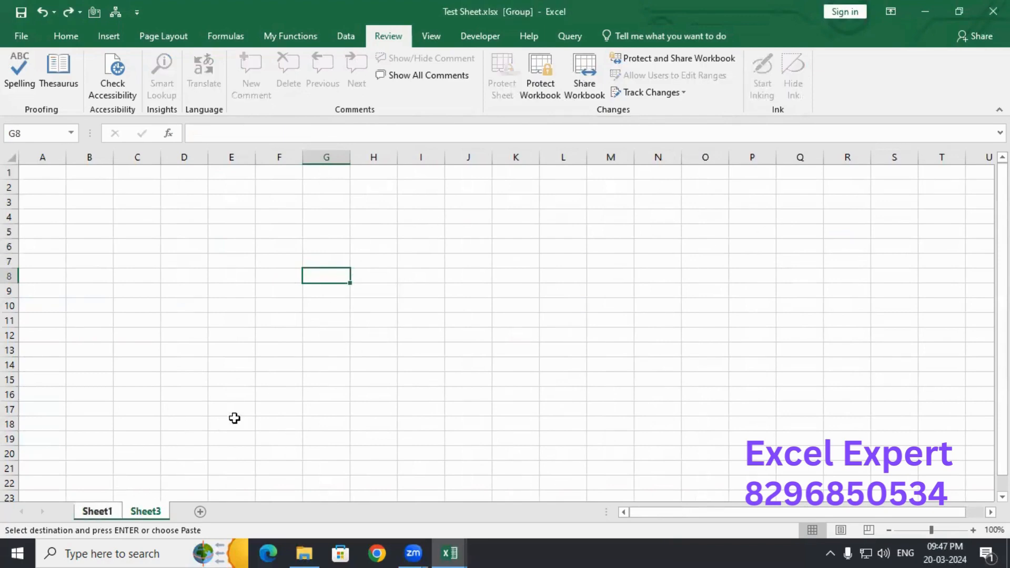
{"action": "key", "text": "super"}
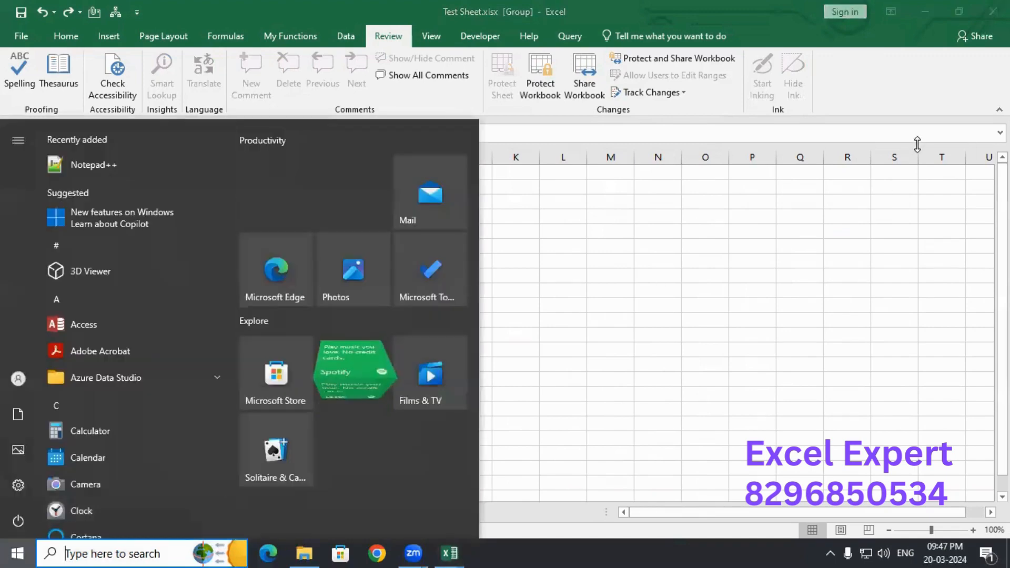
{"action": "key", "text": "Escape"}
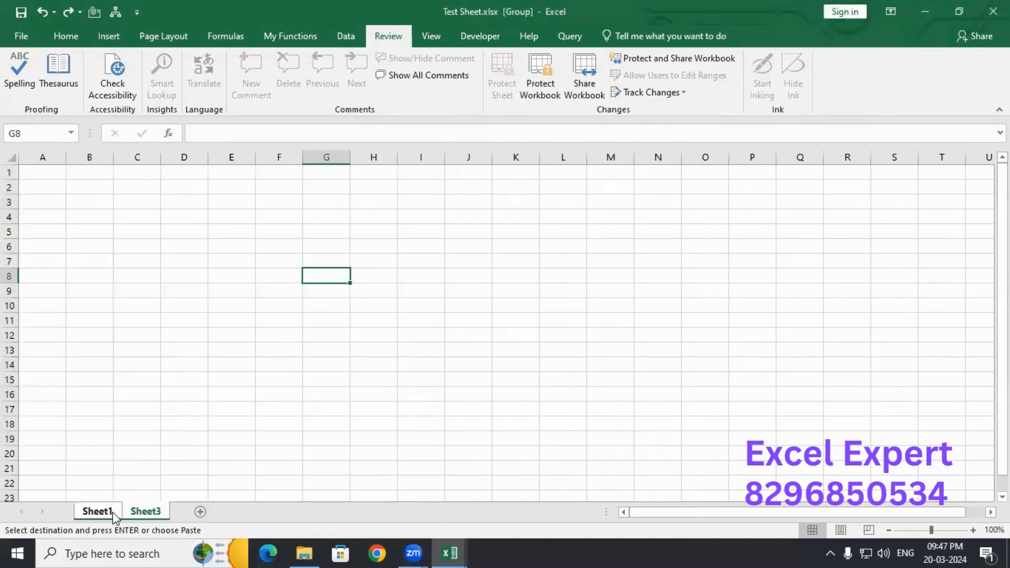
{"action": "left_click", "coordinate": [114, 517]}
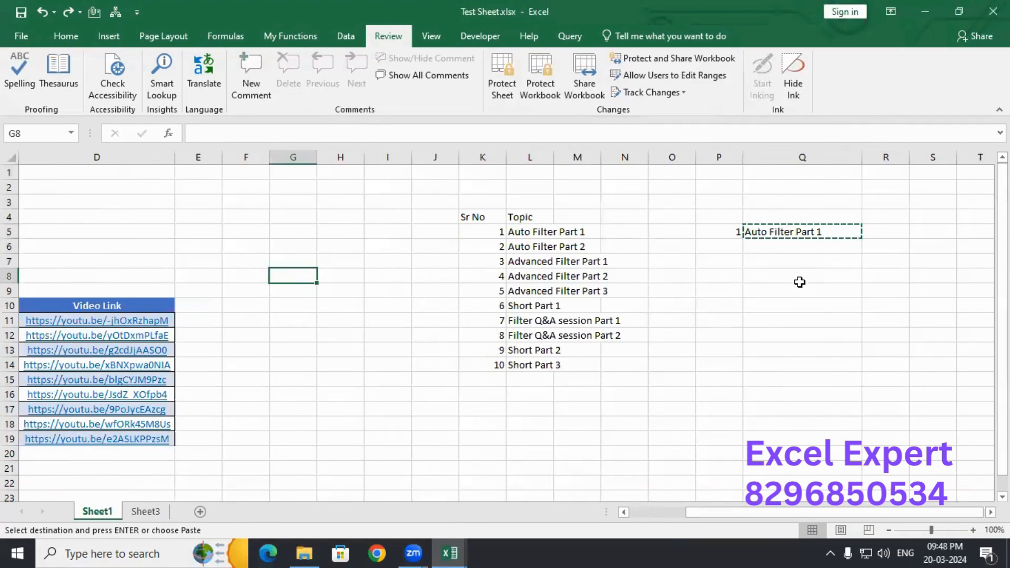
{"action": "key", "text": "Escape"}
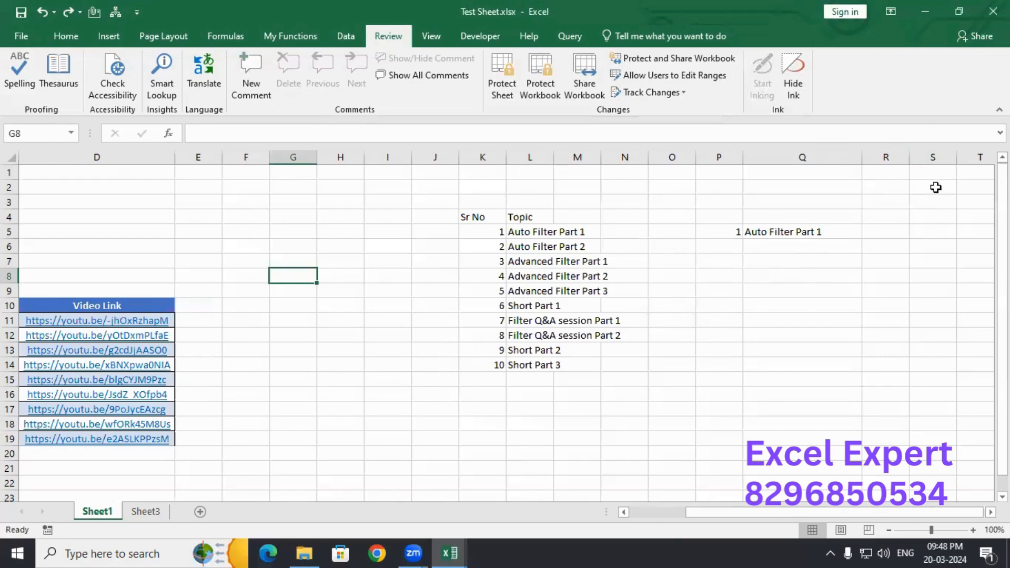
{"action": "left_click", "coordinate": [769, 240]}
{"action": "key", "text": "Up"}
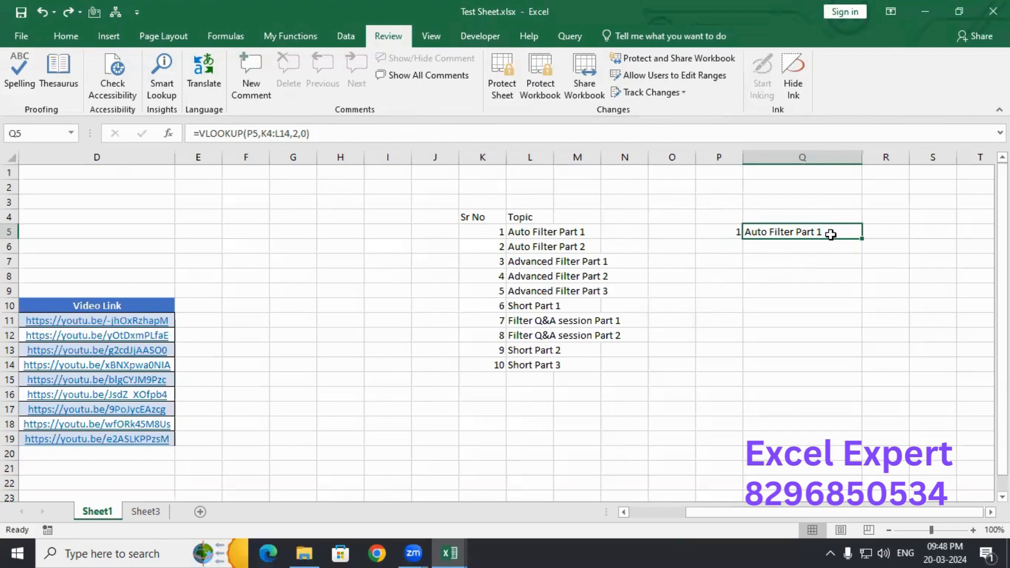
{"action": "double_click", "coordinate": [831, 234]}
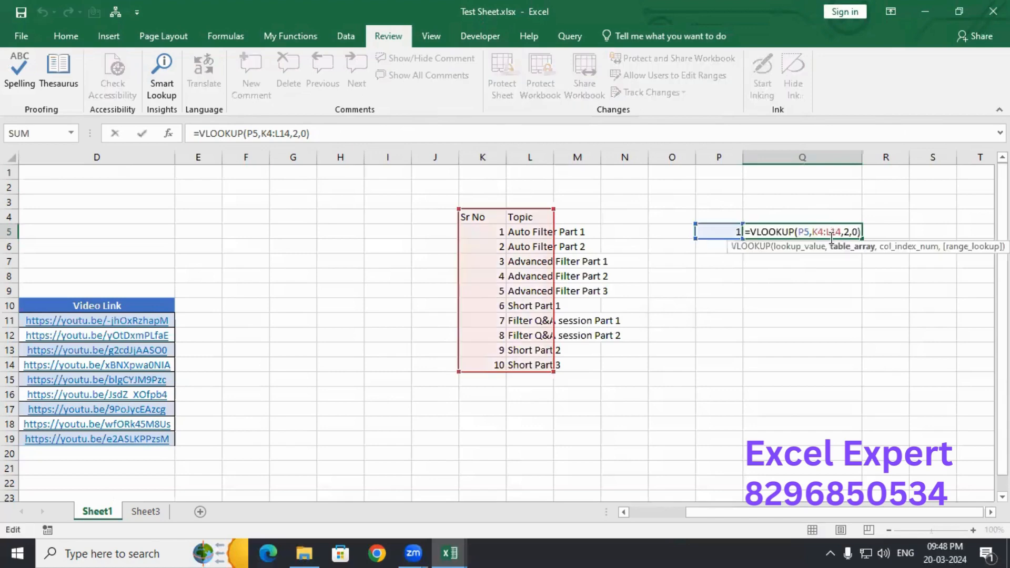
{"action": "key", "text": "Escape"}
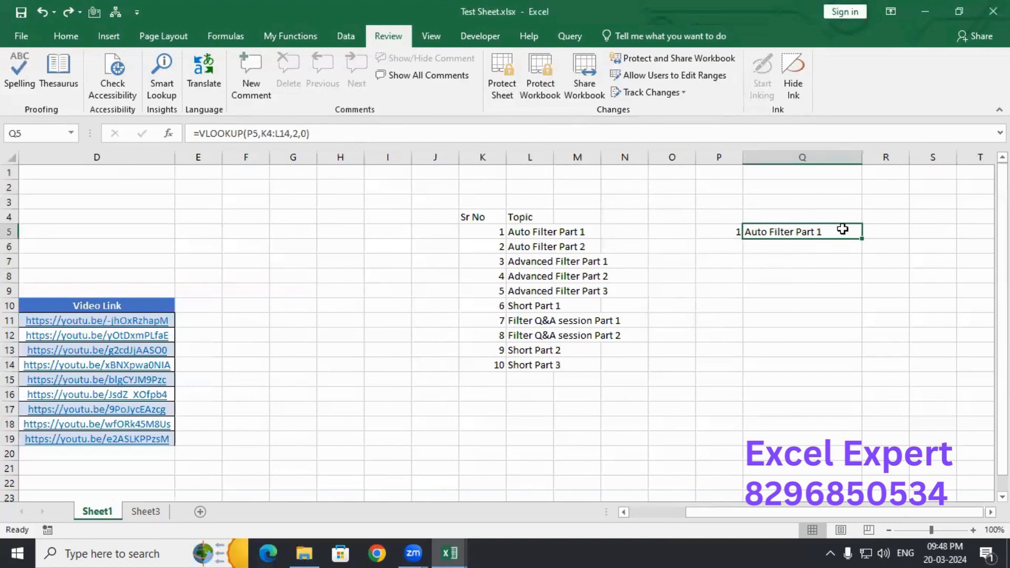
{"action": "left_click_drag", "start_coordinate": [651, 203], "coordinate": [728, 392]}
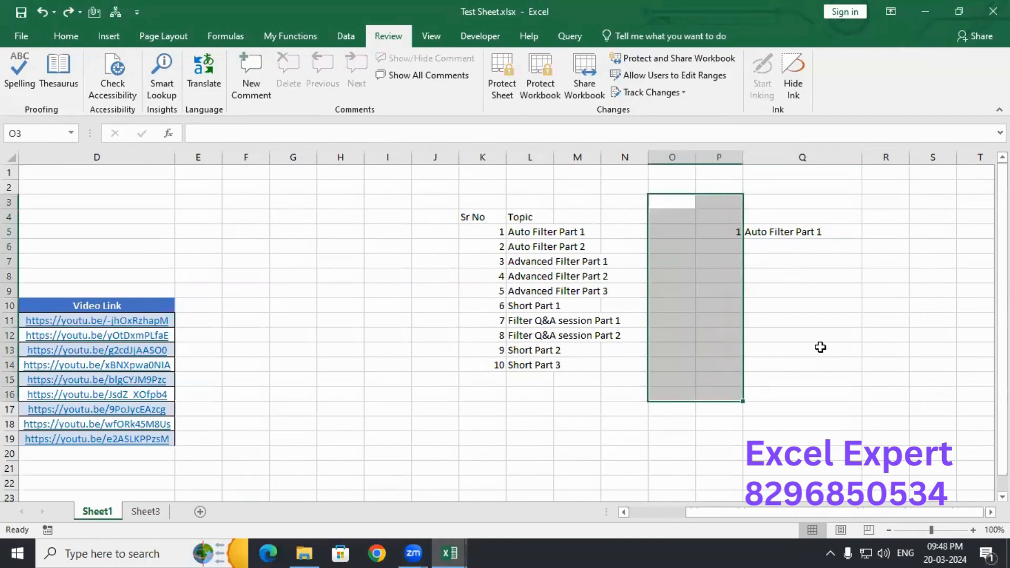
{"action": "left_click", "coordinate": [824, 335]}
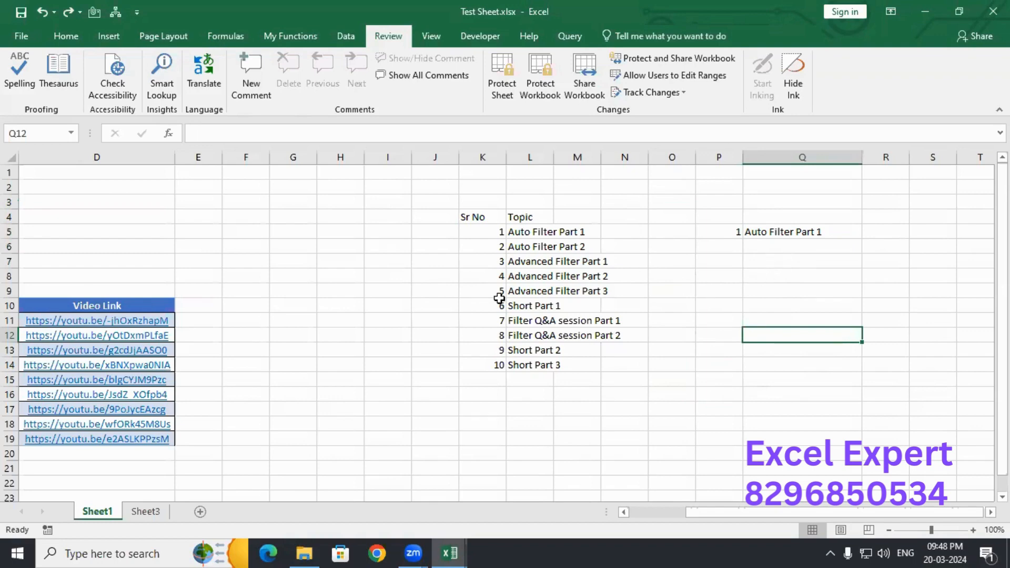
{"action": "left_click", "coordinate": [778, 233]}
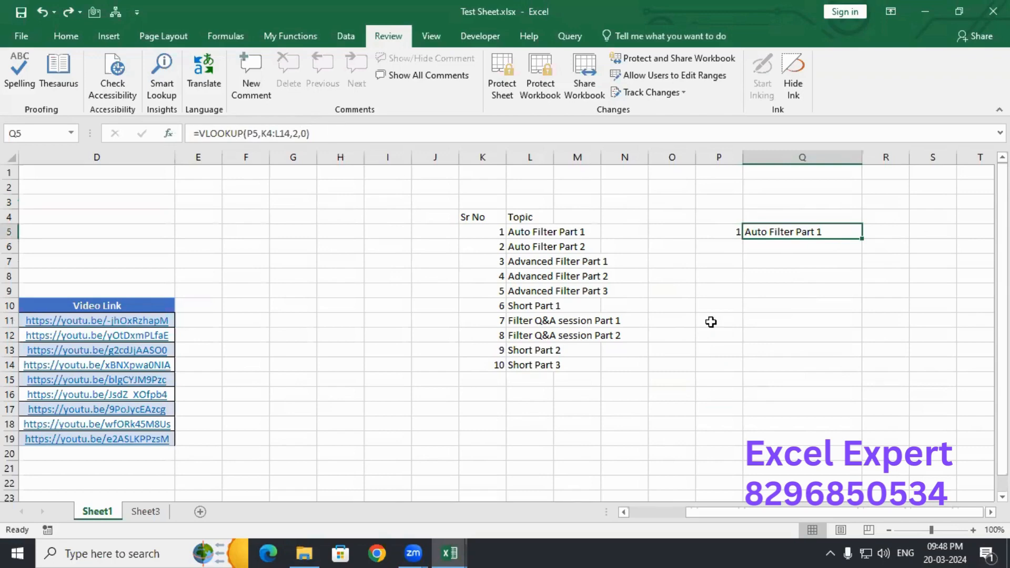
{"action": "double_click", "coordinate": [831, 233]}
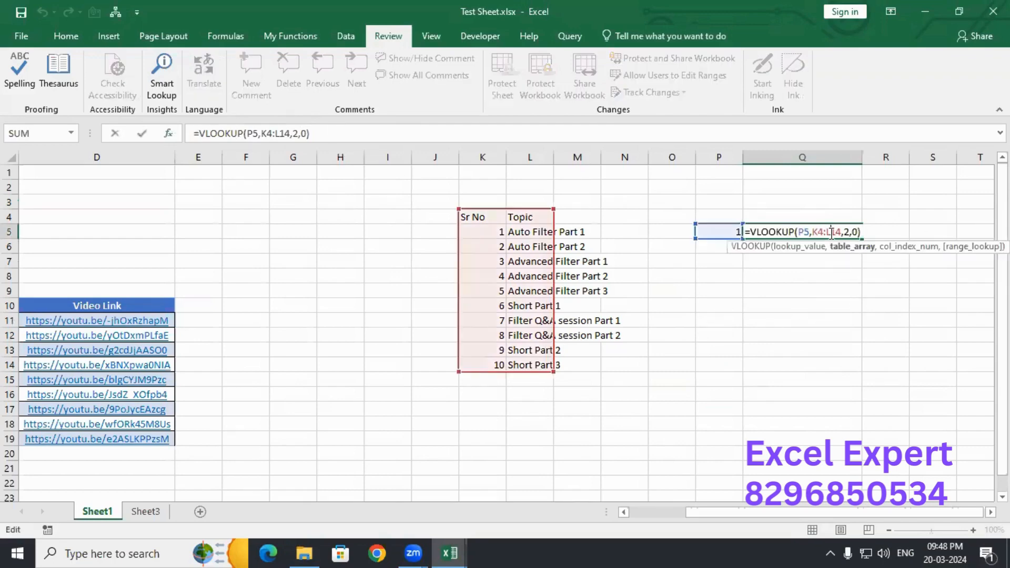
{"action": "key", "text": "Escape"}
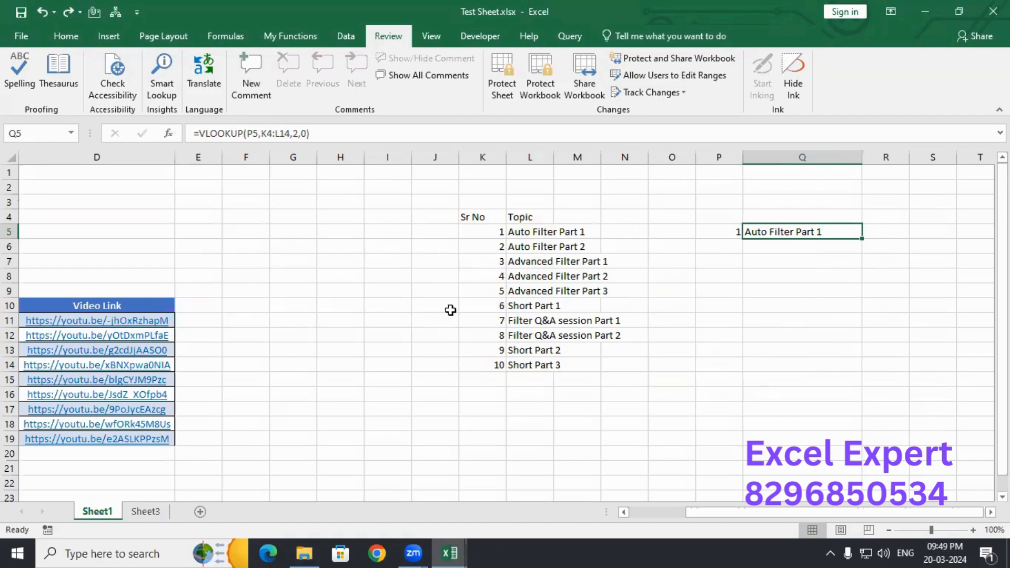
- Select the video-link table B10:D19
{"action": "left_click", "coordinate": [150, 306]}
{"action": "key", "text": "ctrl+Left"}
{"action": "key", "text": "ctrl+shift+Right"}
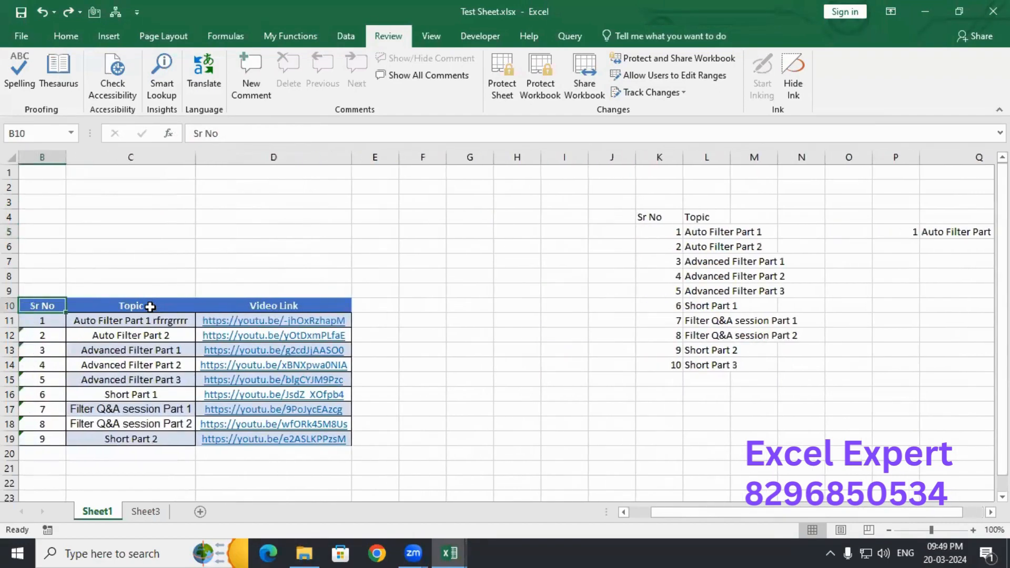
{"action": "key", "text": "ctrl+shift+Down"}
{"action": "scroll", "coordinate": [150, 307], "scroll_direction": "down", "scroll_amount": 7}
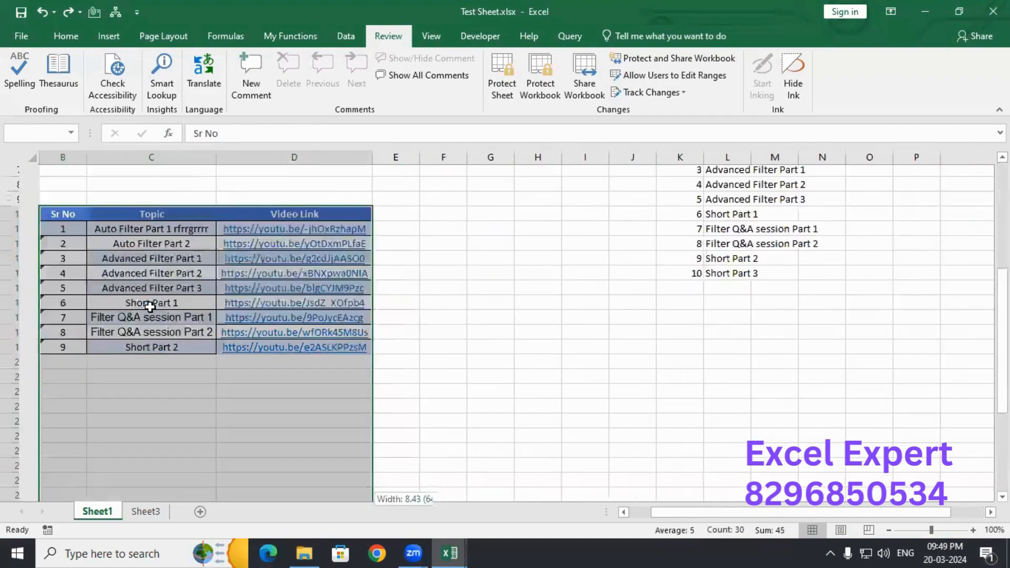
{"action": "scroll", "coordinate": [150, 307], "scroll_direction": "up", "scroll_amount": 1}
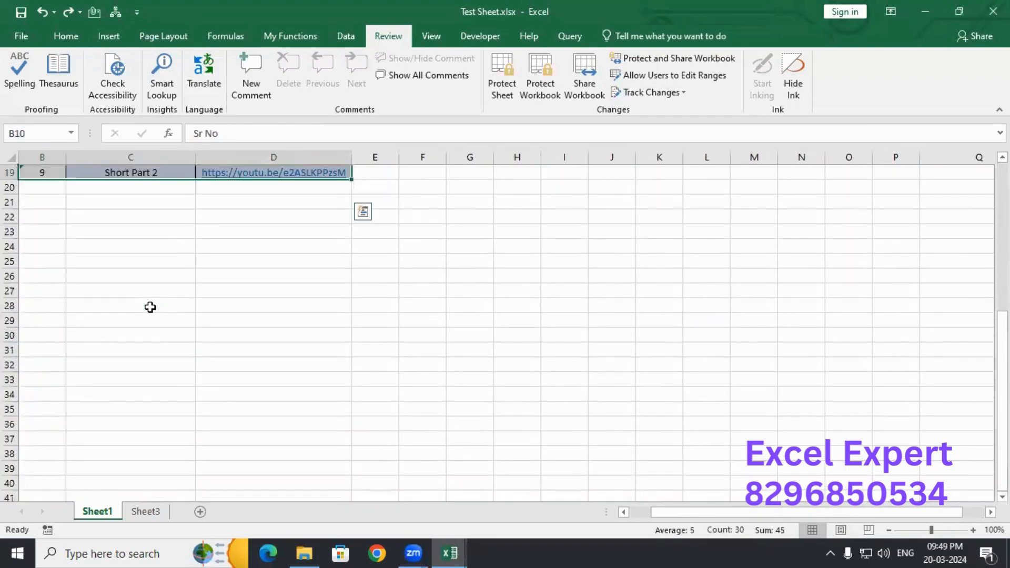
- Set the B10:D19 cells back to Locked in Format Cells
{"action": "key", "text": "ctrl+1"}
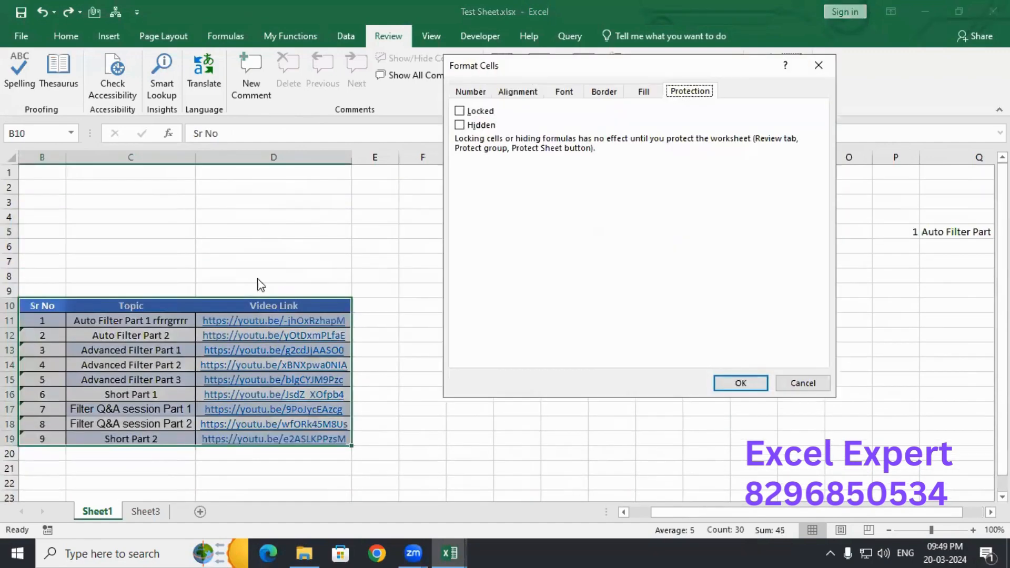
{"action": "left_click", "coordinate": [483, 116]}
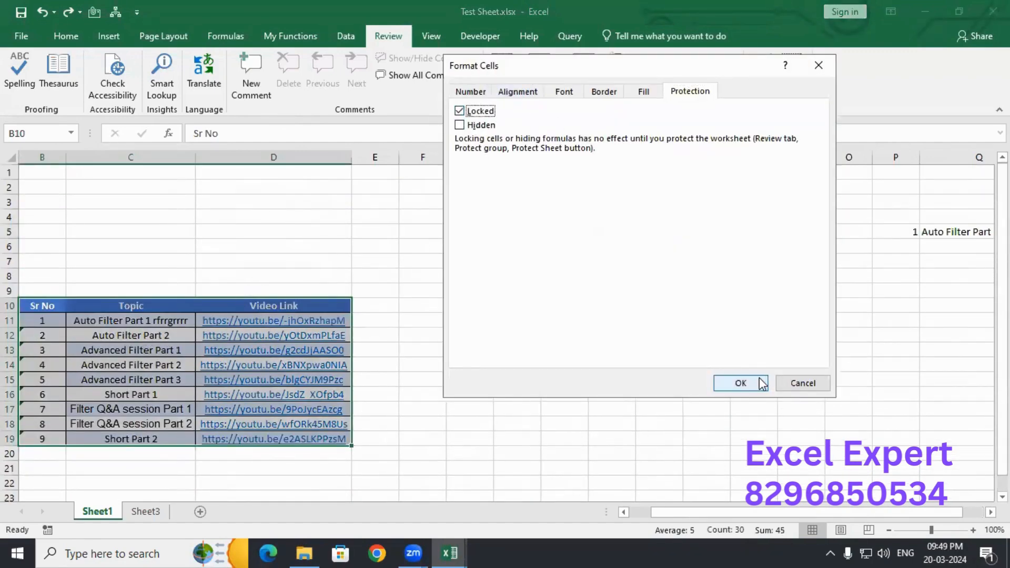
{"action": "left_click", "coordinate": [741, 383]}
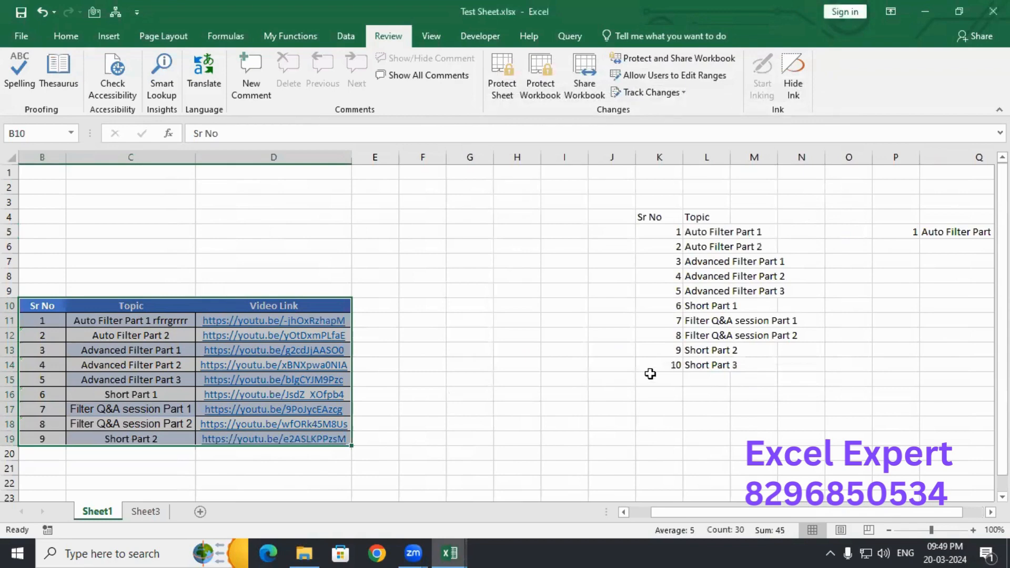
{"action": "left_click", "coordinate": [176, 233]}
{"action": "left_click", "coordinate": [680, 205]}
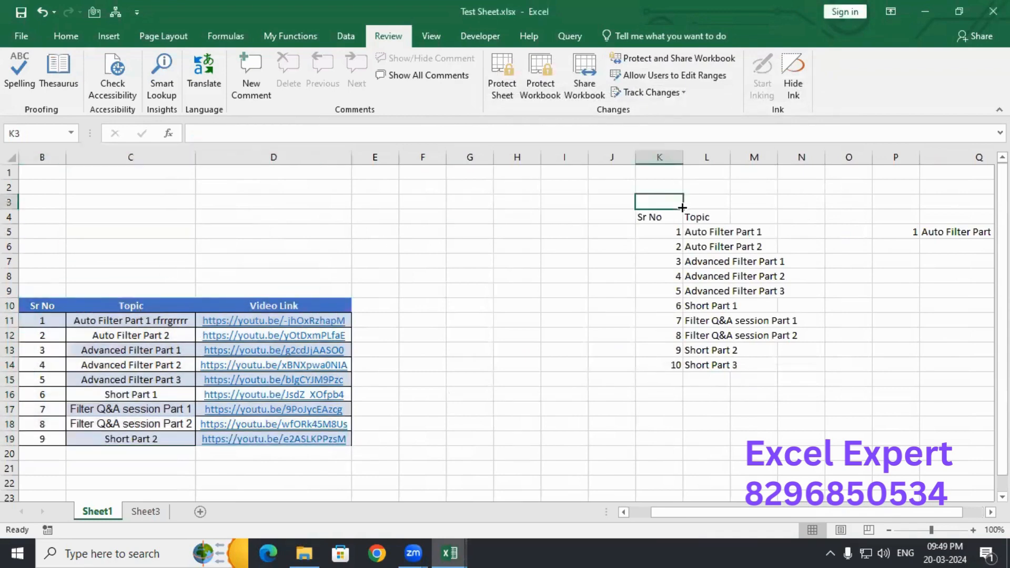
- Make Q5's VLOOKUP table range absolute as $K$4:$L$14
{"action": "key", "text": "Right"}
{"action": "key", "text": "Right"}
{"action": "key", "text": "Right"}
{"action": "key", "text": "Right"}
{"action": "key", "text": "Right"}
{"action": "key", "text": "Right"}
{"action": "key", "text": "Right"}
{"action": "key", "text": "Right"}
{"action": "key", "text": "Left"}
{"action": "key", "text": "Left"}
{"action": "key", "text": "Left"}
{"action": "key", "text": "Down"}
{"action": "key", "text": "Down"}
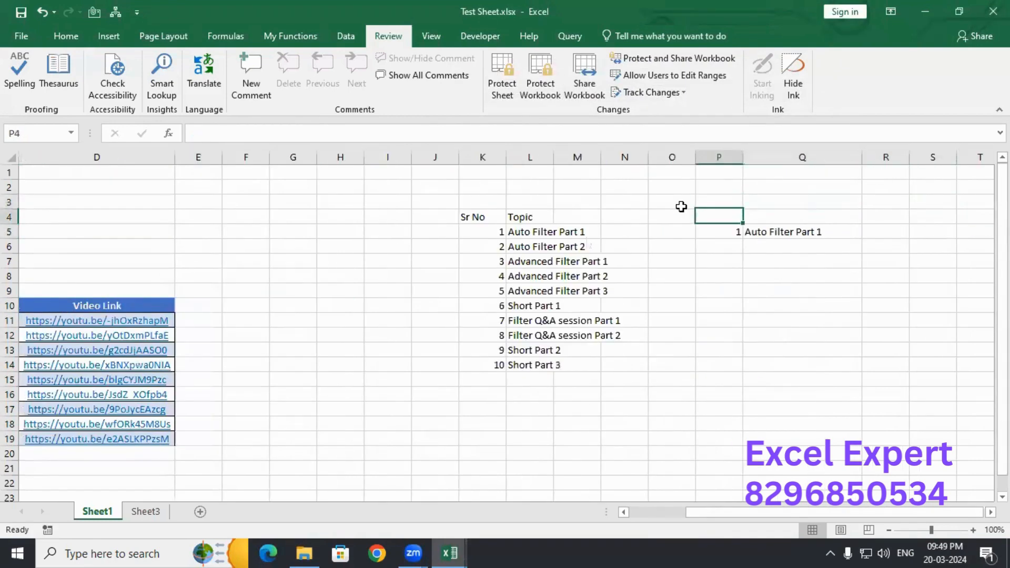
{"action": "key", "text": "Right"}
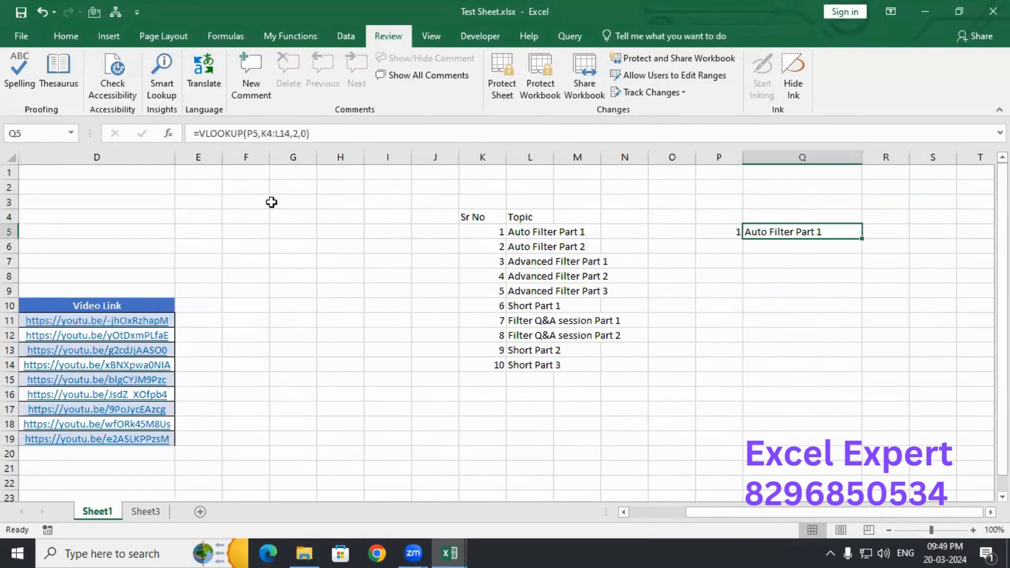
{"action": "left_click_drag", "start_coordinate": [262, 134], "coordinate": [290, 133]}
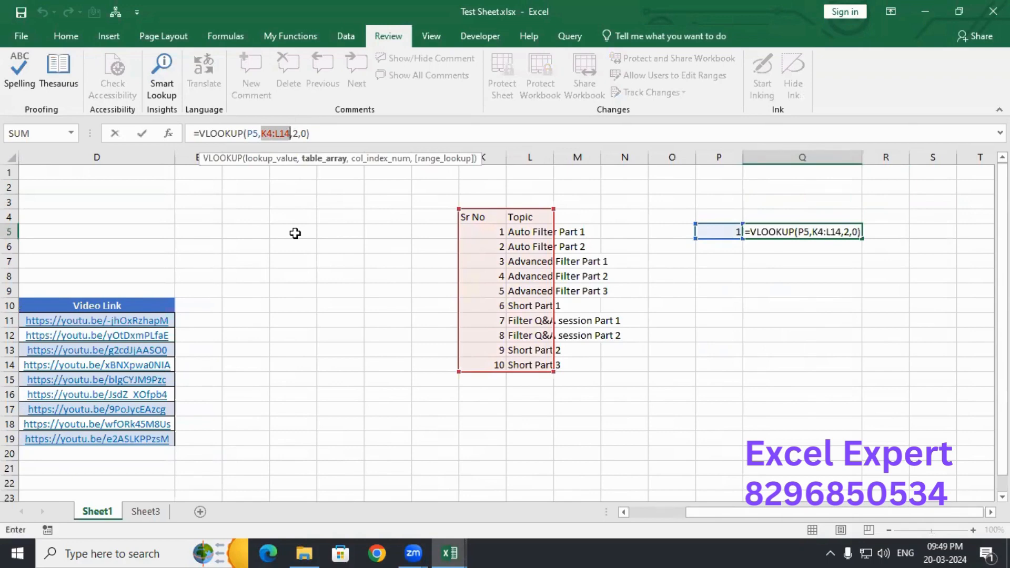
{"action": "key", "text": "F4"}
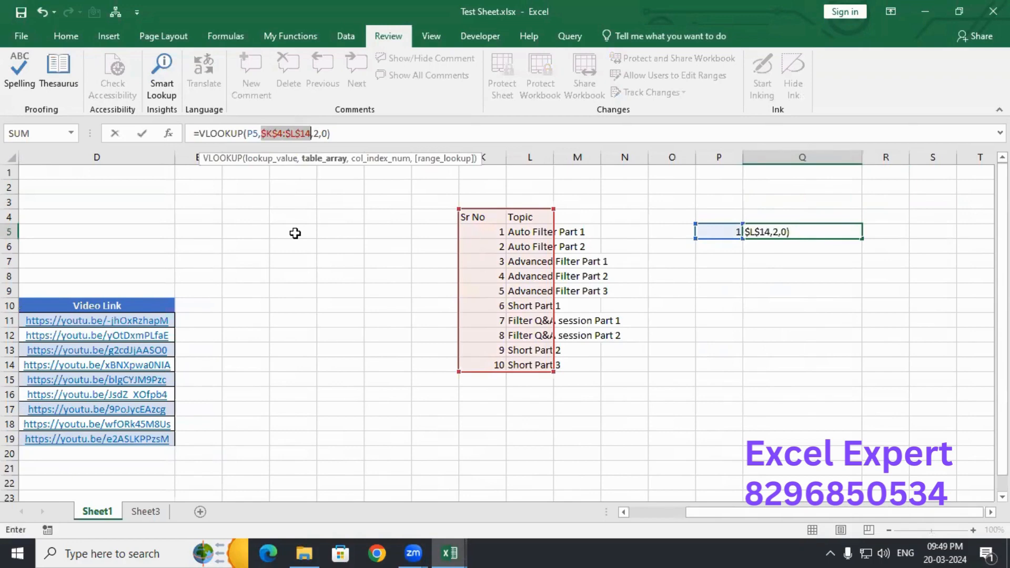
{"action": "key", "text": "Return"}
- Enter lookup values 5 in P6 and 10 in P7, then fill Q5's formula down to Q7
{"action": "left_click", "coordinate": [717, 247]}
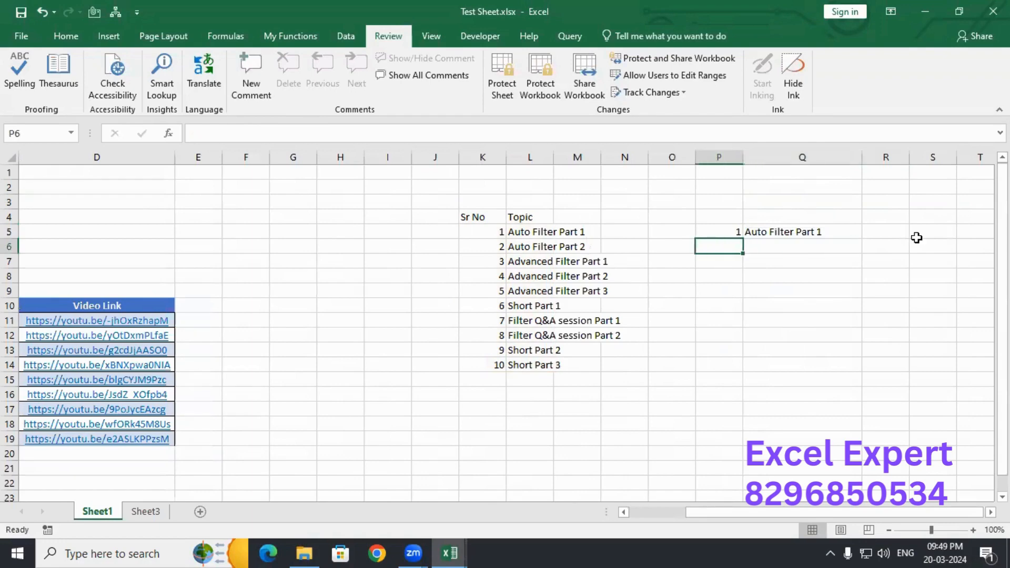
{"action": "type", "text": "5"}
{"action": "key", "text": "Tab"}
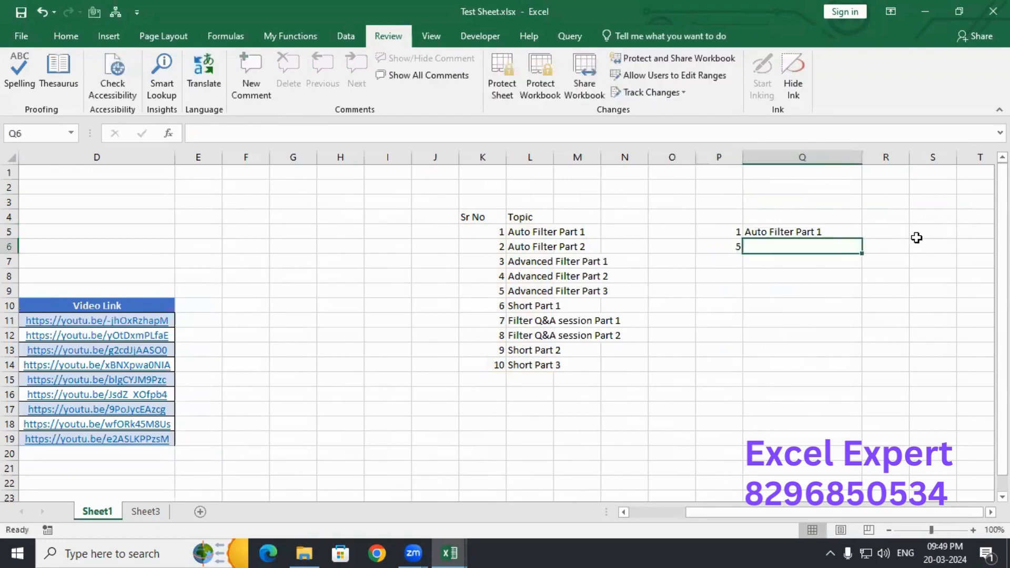
{"action": "key", "text": "Return"}
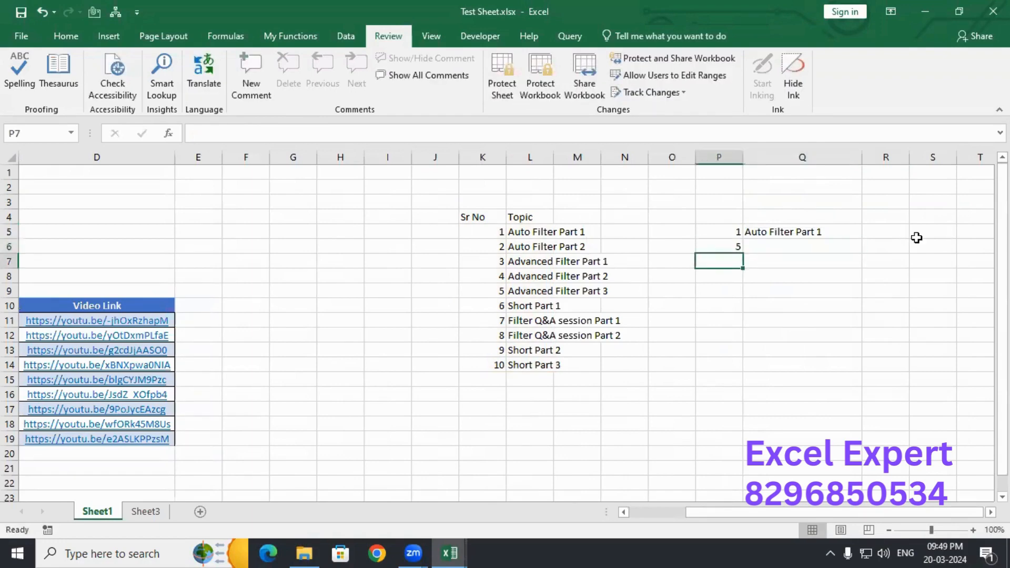
{"action": "type", "text": "10"}
{"action": "key", "text": "Tab"}
{"action": "key", "text": "shift+Up"}
{"action": "key", "text": "shift+Up"}
{"action": "key", "text": "ctrl+d"}
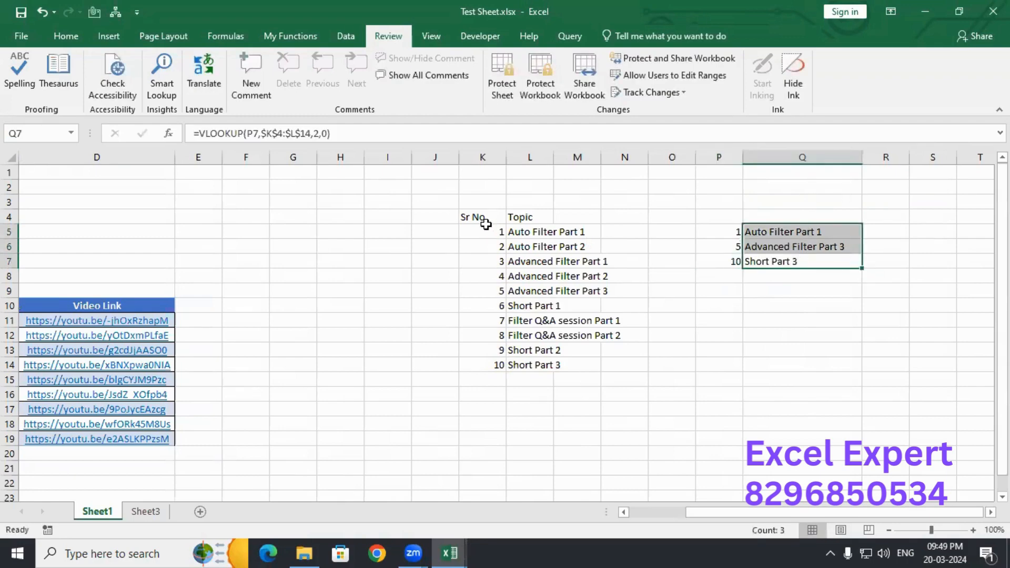
{"action": "left_click_drag", "start_coordinate": [485, 224], "coordinate": [557, 377]}
{"action": "left_click_drag", "start_coordinate": [547, 366], "coordinate": [547, 366]}
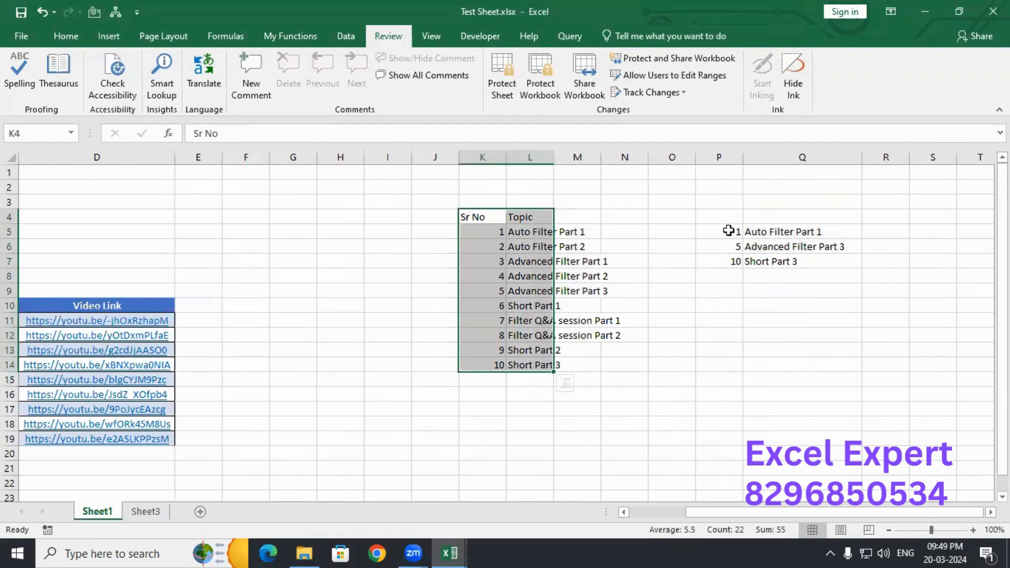
{"action": "left_click_drag", "start_coordinate": [728, 231], "coordinate": [735, 267]}
{"action": "left_click", "coordinate": [777, 232]}
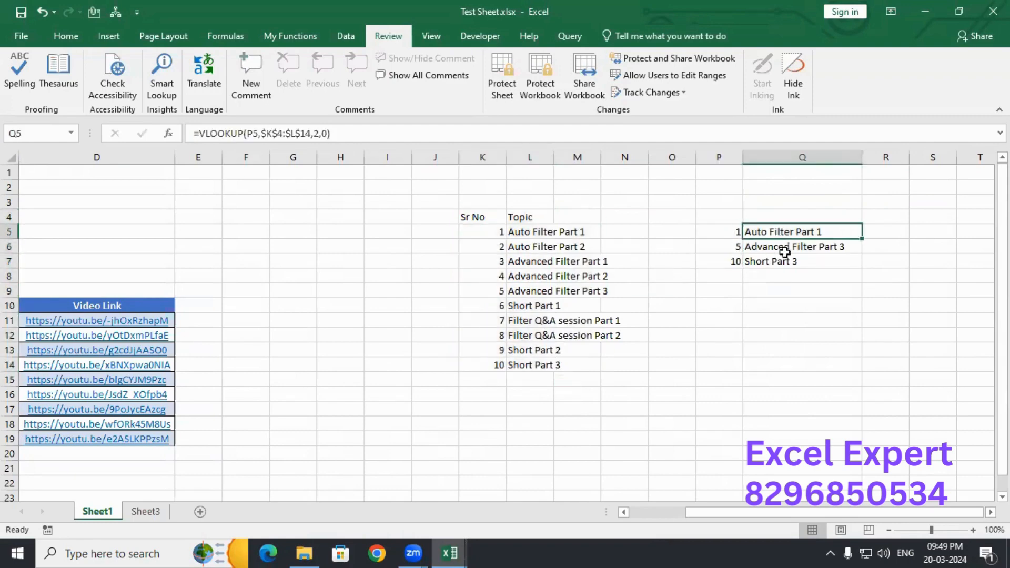
{"action": "left_click", "coordinate": [779, 260]}
{"action": "left_click_drag", "start_coordinate": [722, 230], "coordinate": [729, 264]}
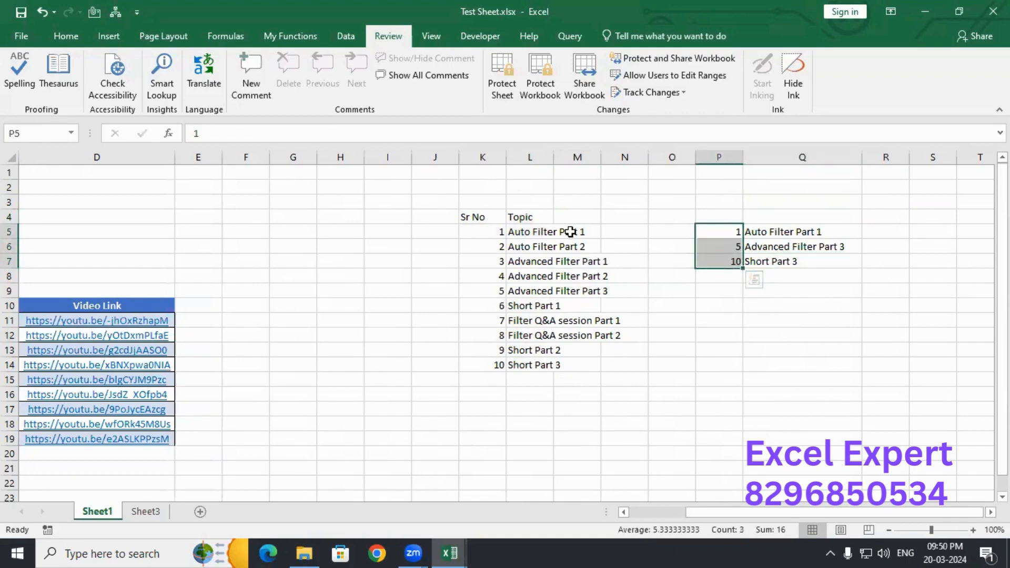
{"action": "left_click", "coordinate": [806, 237]}
{"action": "left_click", "coordinate": [794, 259]}
{"action": "left_click", "coordinate": [782, 231]}
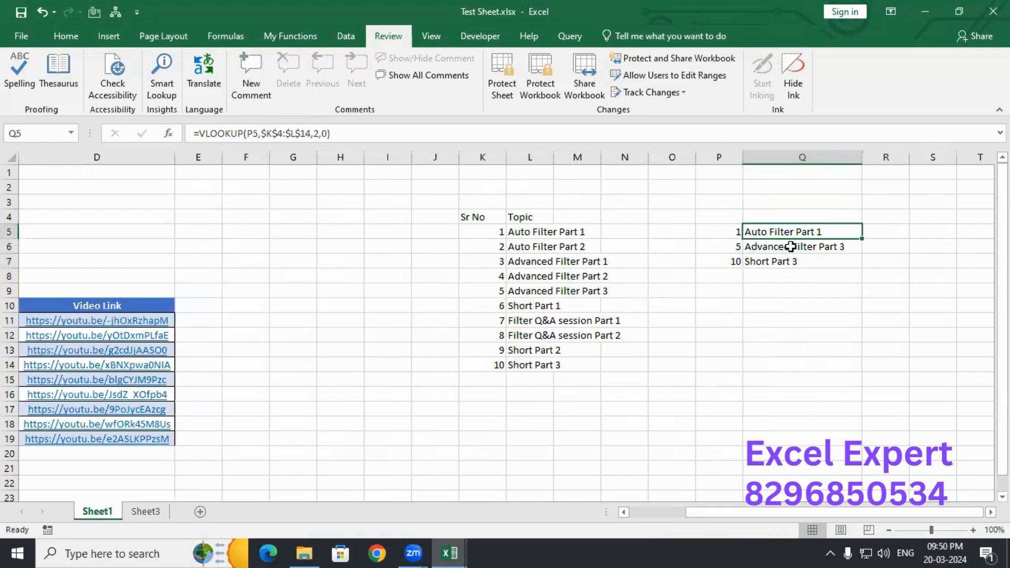
{"action": "left_click", "coordinate": [789, 245]}
{"action": "left_click", "coordinate": [782, 263]}
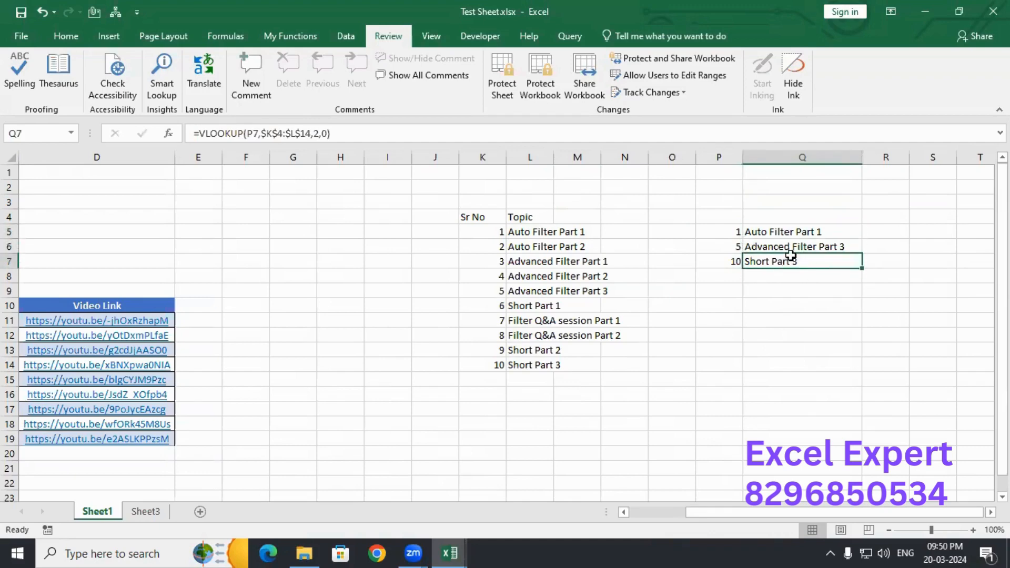
{"action": "left_click_drag", "start_coordinate": [778, 231], "coordinate": [777, 256]}
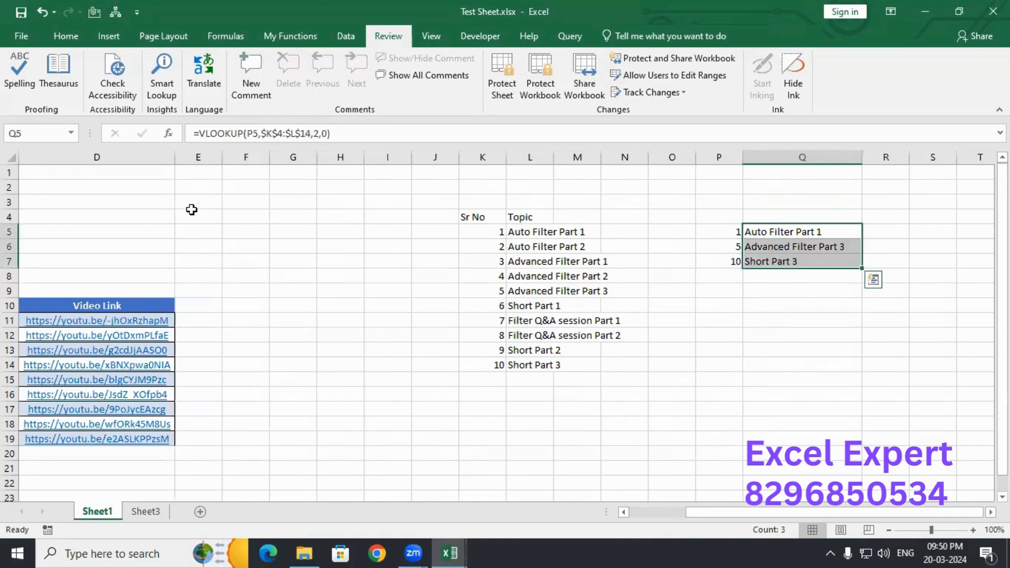
{"action": "left_click_drag", "start_coordinate": [133, 199], "coordinate": [302, 392]}
{"action": "left_click", "coordinate": [378, 377]}
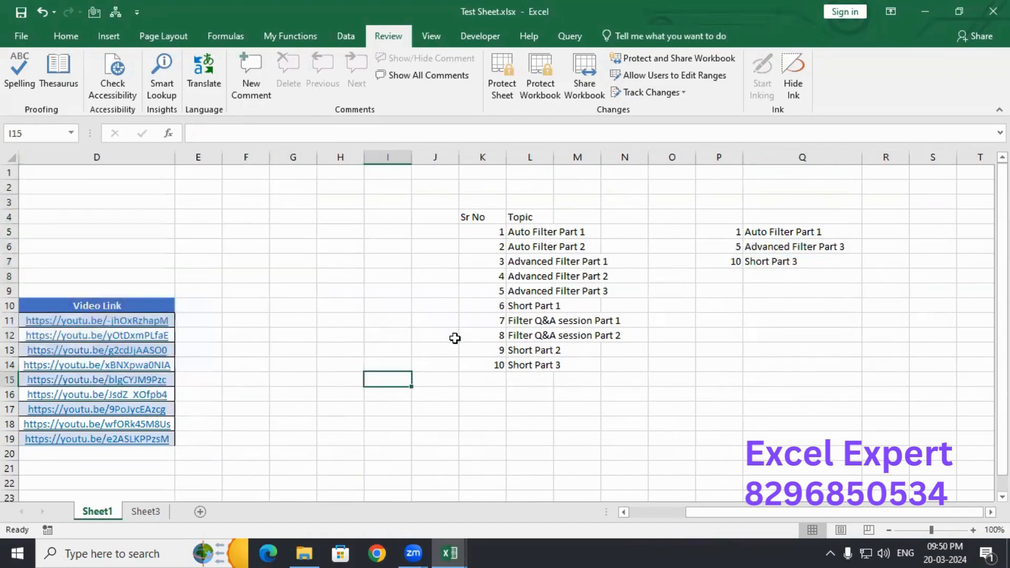
{"action": "left_click", "coordinate": [523, 216]}
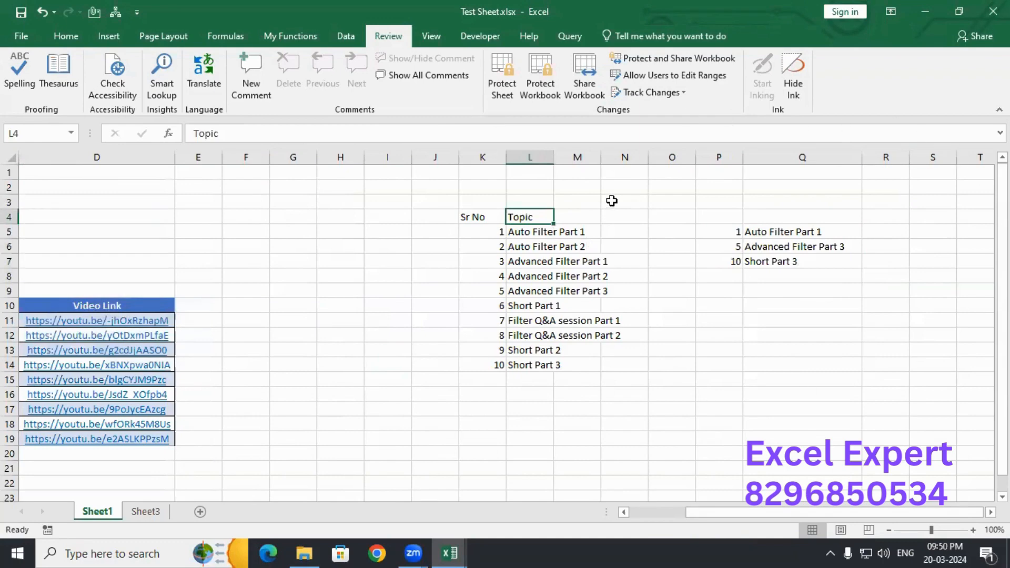
{"action": "left_click", "coordinate": [771, 234]}
{"action": "left_click_drag", "start_coordinate": [771, 234], "coordinate": [795, 261]}
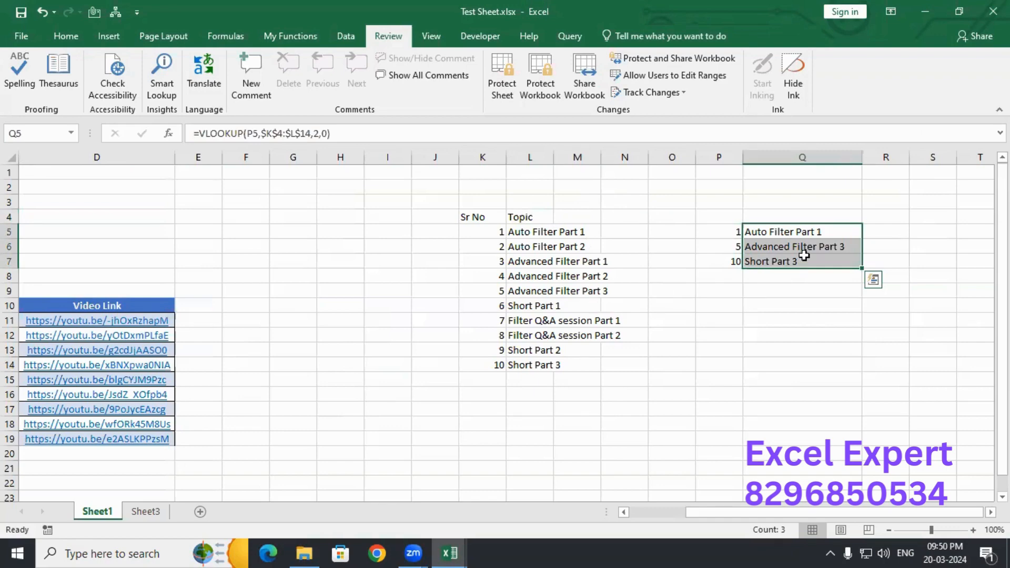
{"action": "left_click", "coordinate": [758, 363]}
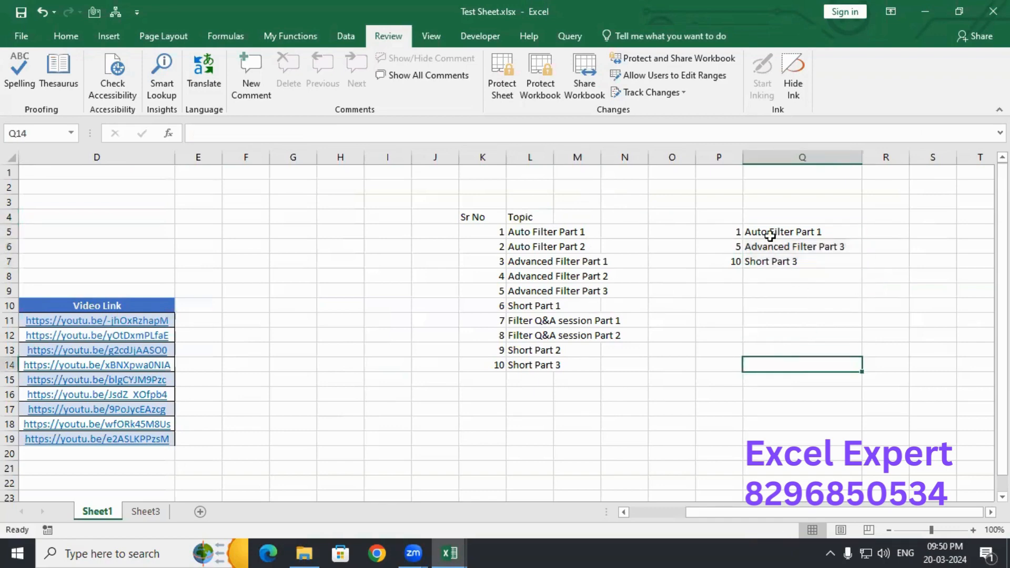
{"action": "left_click_drag", "start_coordinate": [767, 230], "coordinate": [768, 262]}
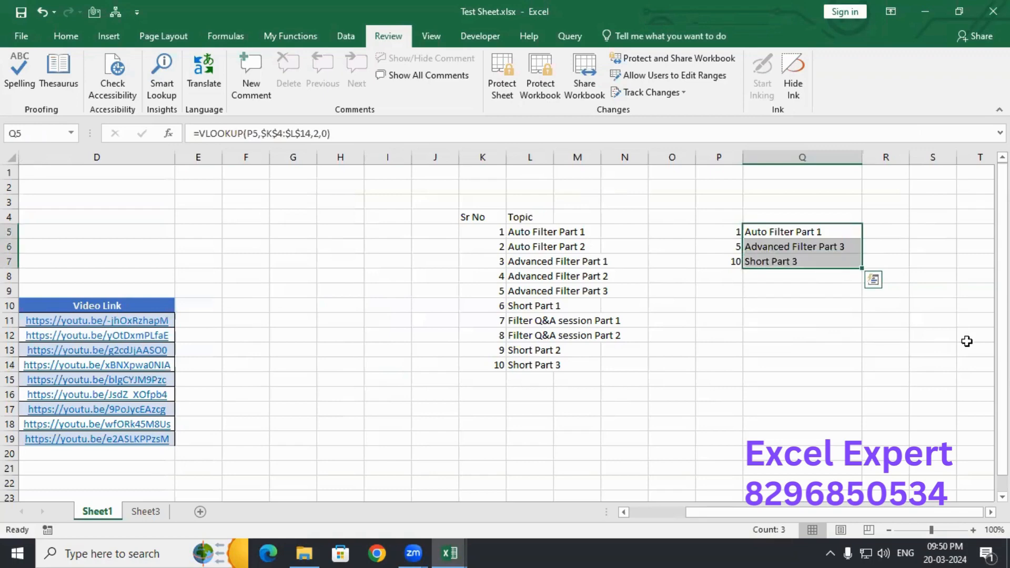
- Tick Hidden on the Protection tab for Q5:Q7, keeping them Locked
{"action": "right_click", "coordinate": [808, 262]}
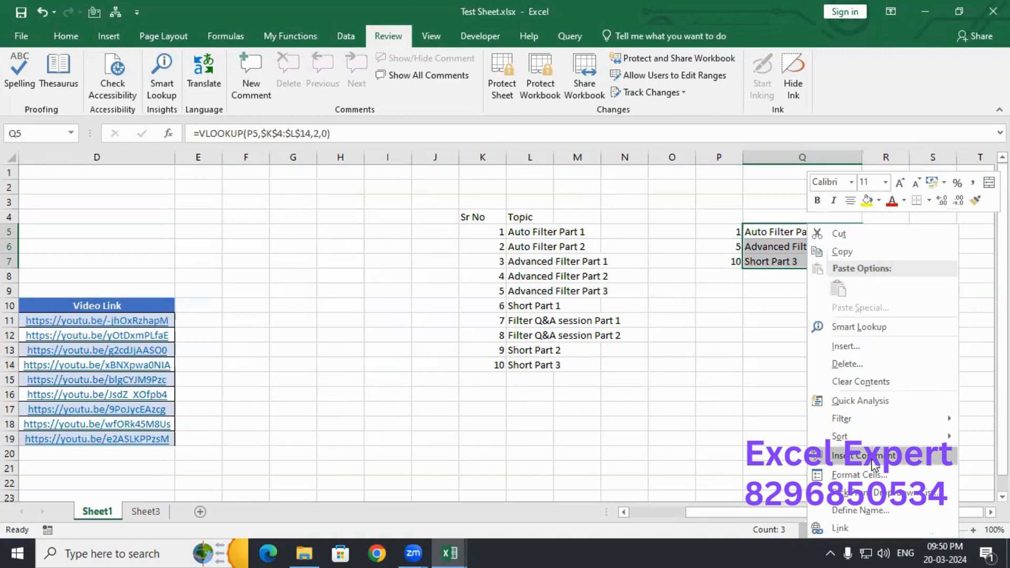
{"action": "left_click", "coordinate": [874, 476]}
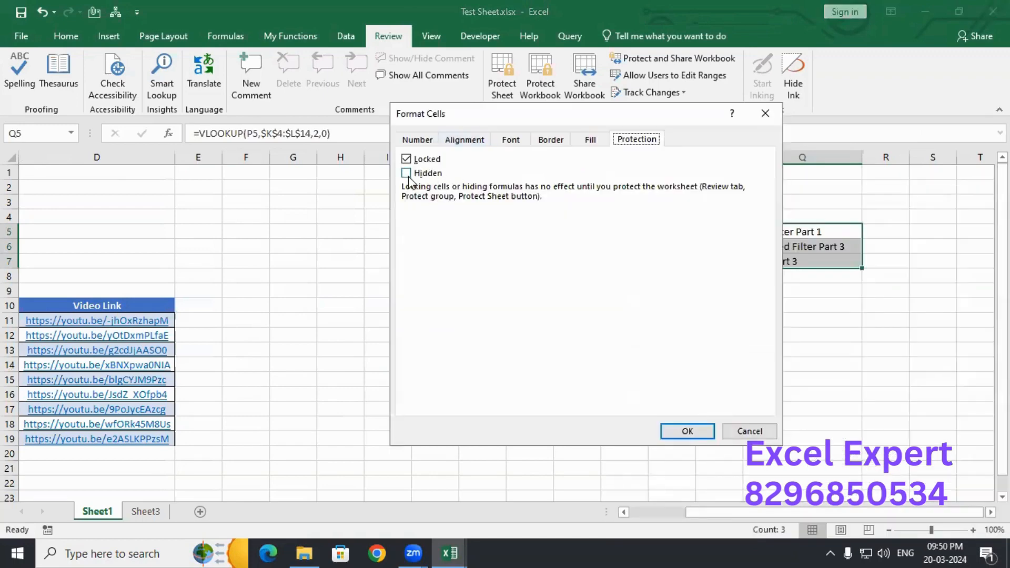
{"action": "left_click", "coordinate": [413, 139]}
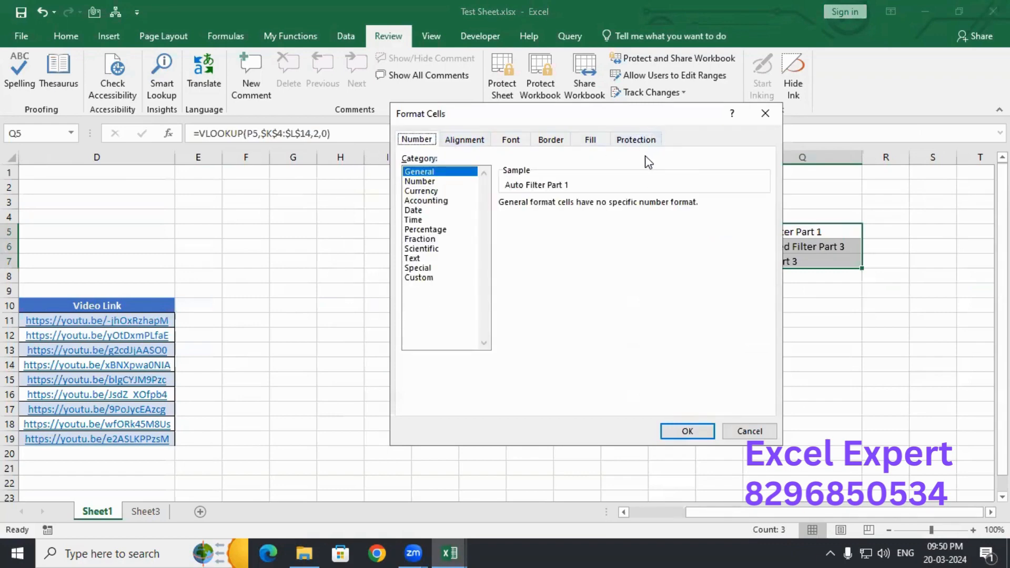
{"action": "left_click", "coordinate": [631, 141]}
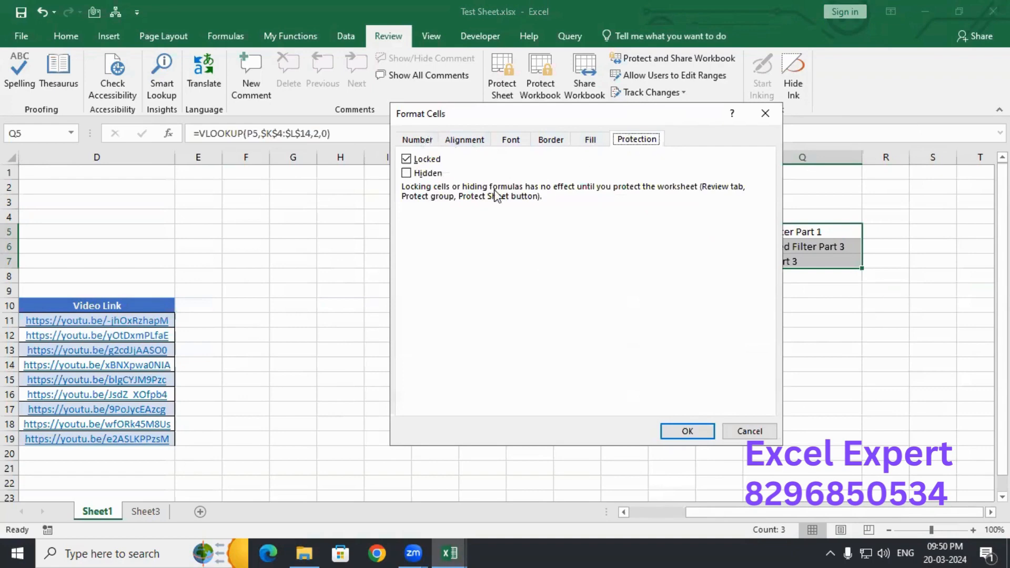
{"action": "left_click", "coordinate": [412, 174]}
{"action": "left_click", "coordinate": [687, 430]}
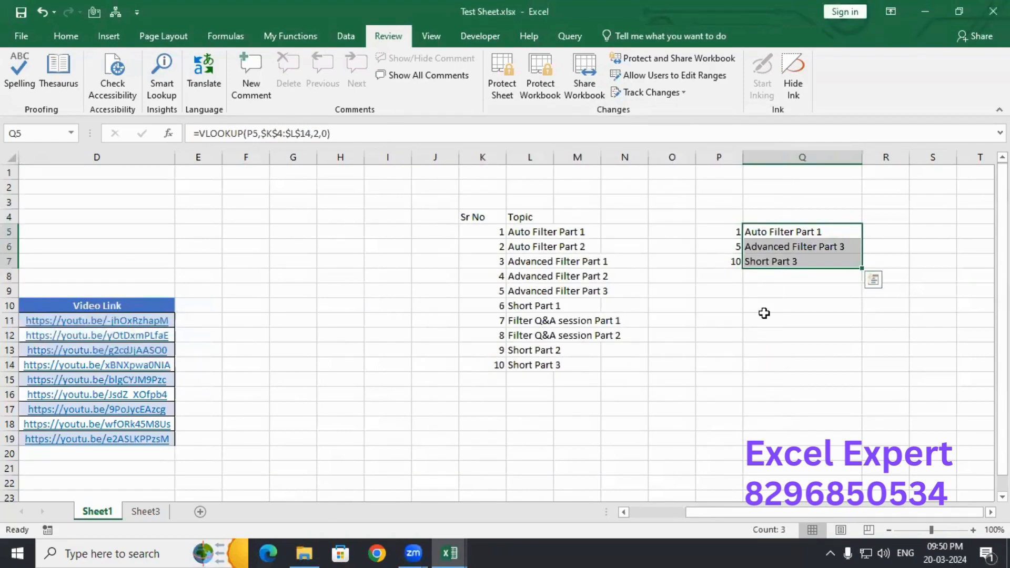
{"action": "left_click", "coordinate": [765, 318]}
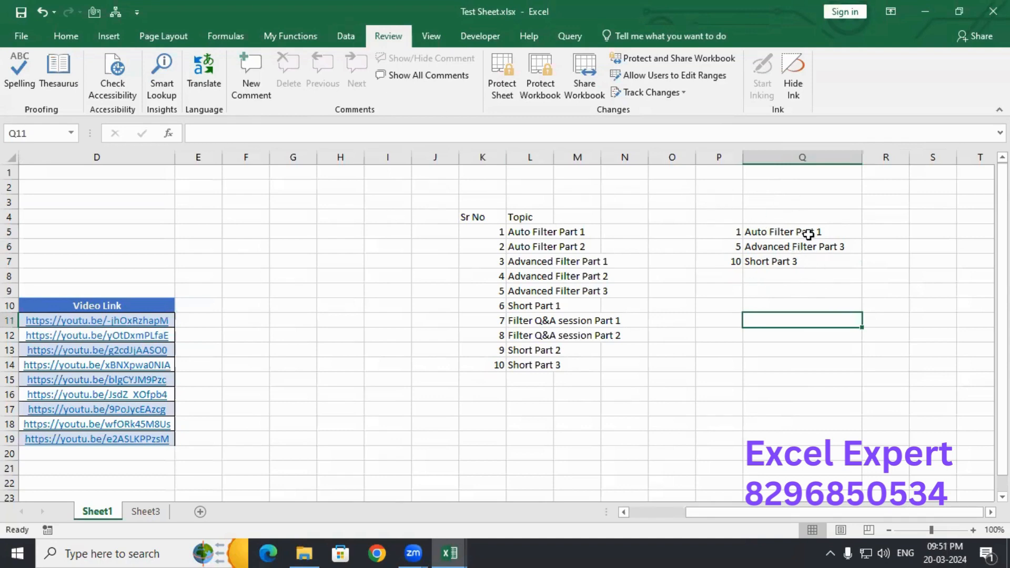
- Protect Sheet1 again, entering and confirming the sheet password
{"action": "left_click", "coordinate": [496, 80]}
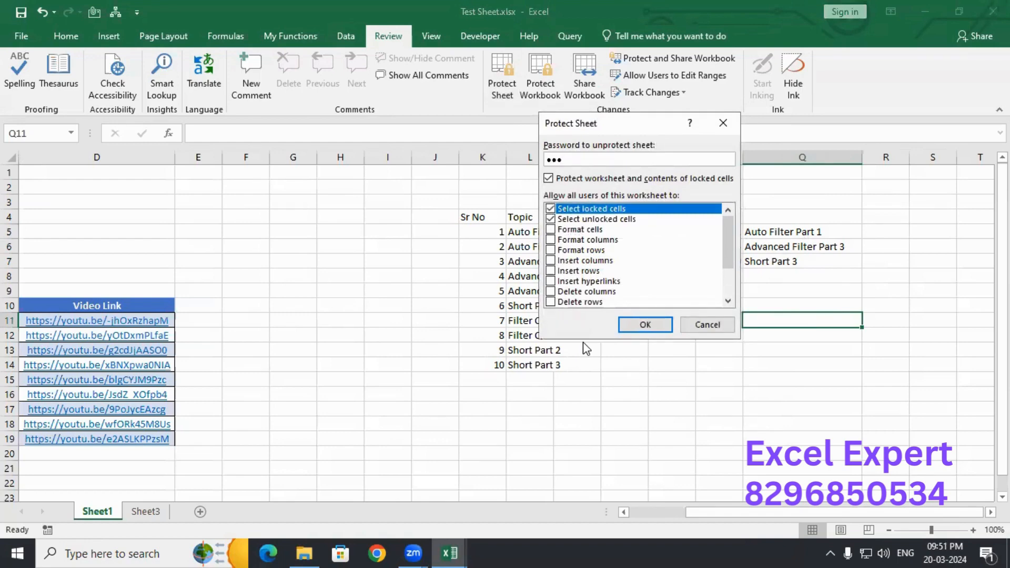
{"action": "key", "text": "Return"}
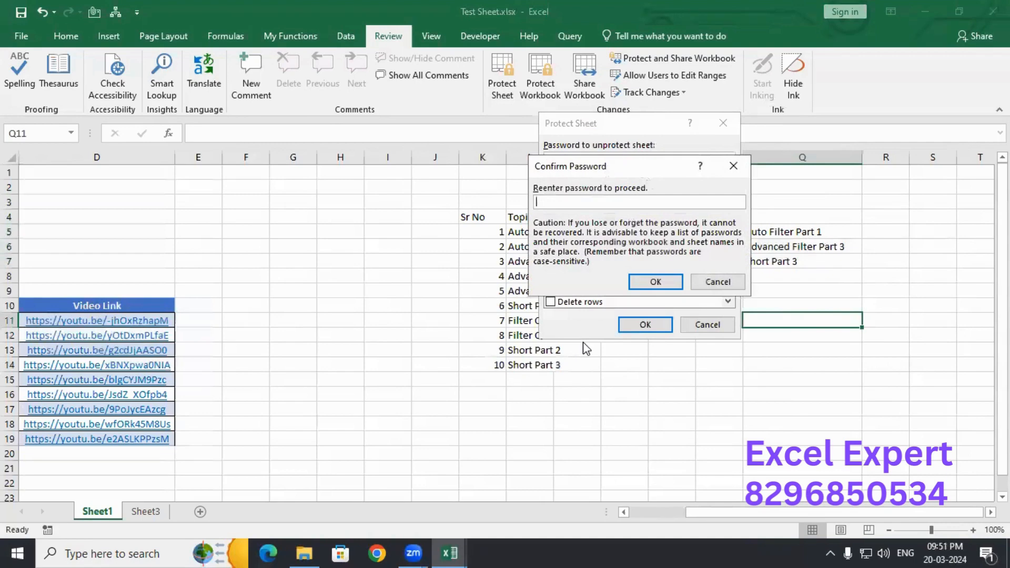
{"action": "type", "text": "123"}
{"action": "key", "text": "Return"}
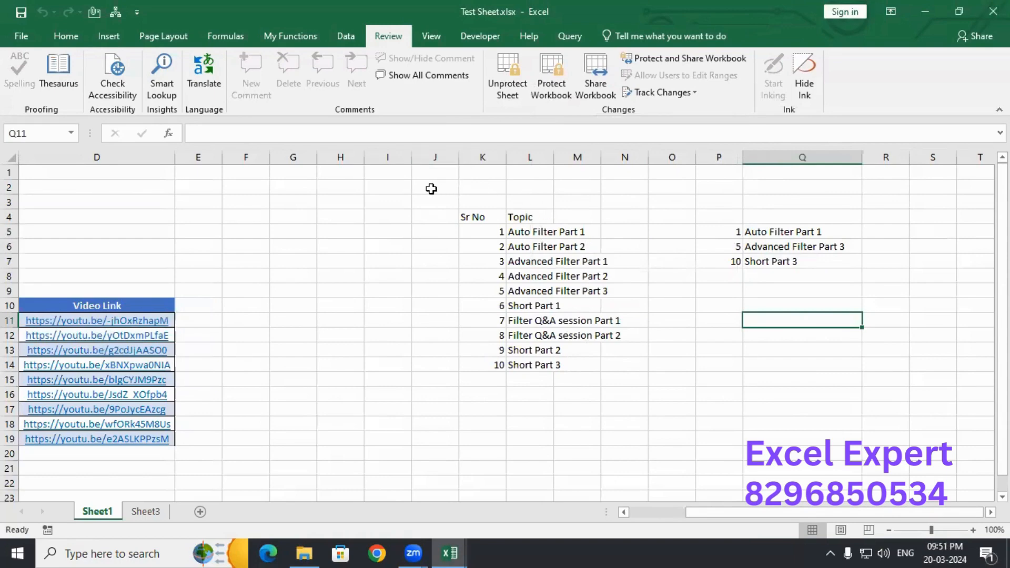
- Copy the Short Part 3 result into Sheet3 E8 and autofit column E
{"action": "left_click", "coordinate": [778, 230]}
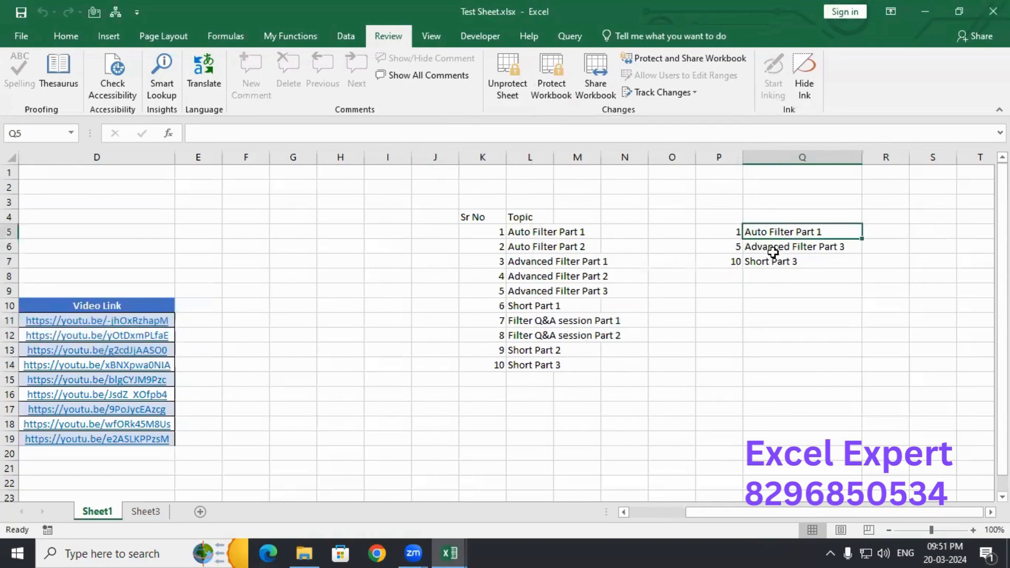
{"action": "left_click", "coordinate": [773, 251]}
{"action": "left_click", "coordinate": [769, 258]}
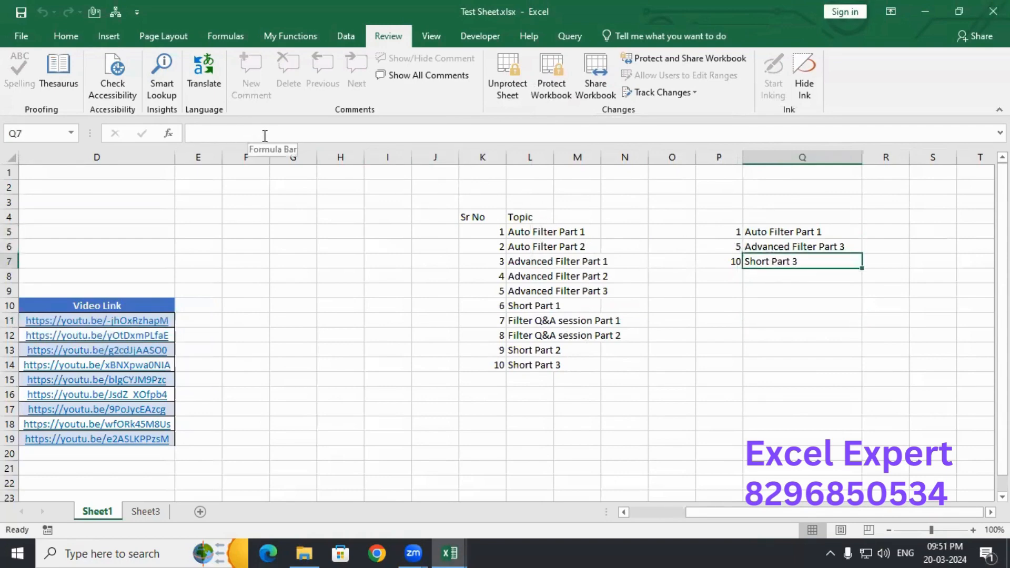
{"action": "key", "text": "ctrl+c"}
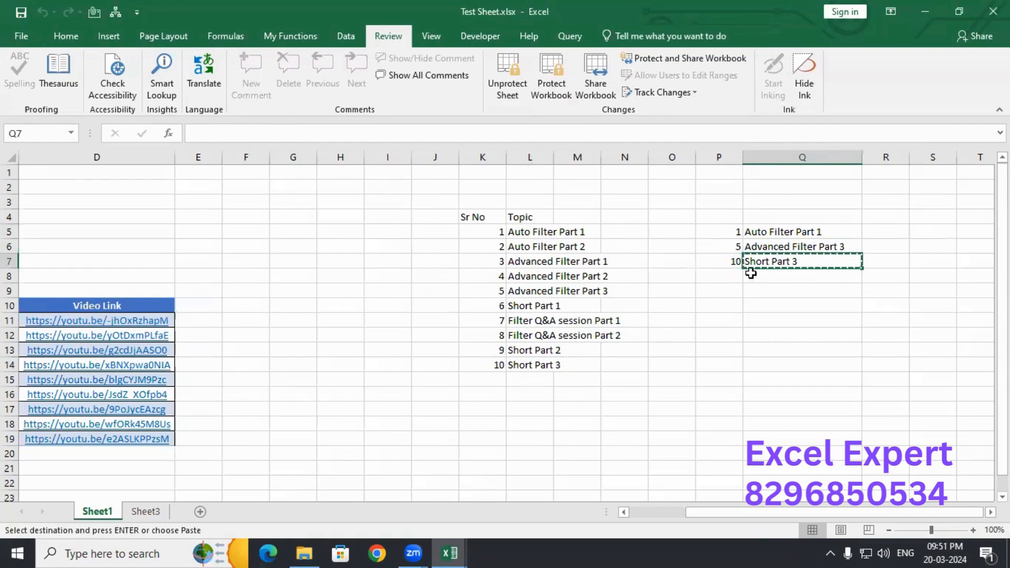
{"action": "left_click", "coordinate": [145, 512]}
{"action": "left_click", "coordinate": [251, 282]}
{"action": "key", "text": "ctrl+v"}
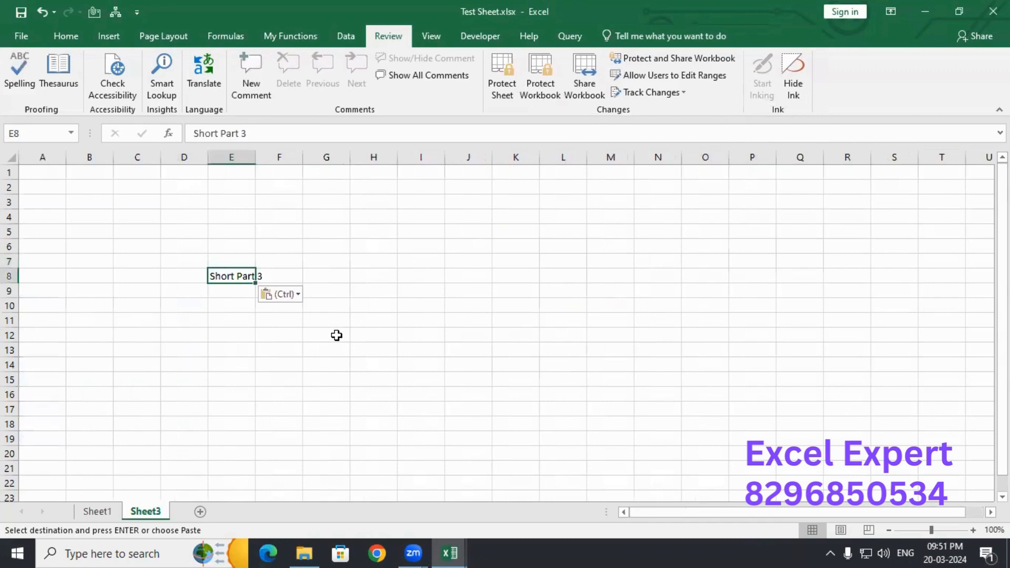
{"action": "double_click", "coordinate": [255, 157]}
{"action": "left_click", "coordinate": [258, 154]}
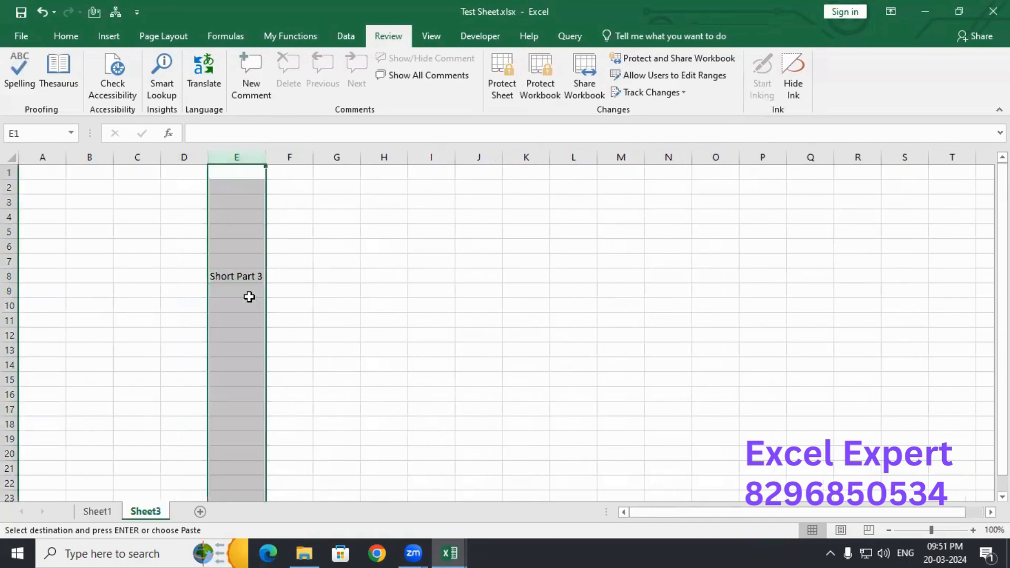
{"action": "left_click", "coordinate": [230, 277]}
- Back on Sheet1, inspect the Q5:Q7 lookup results and cancel the pending copy
{"action": "left_click", "coordinate": [94, 512]}
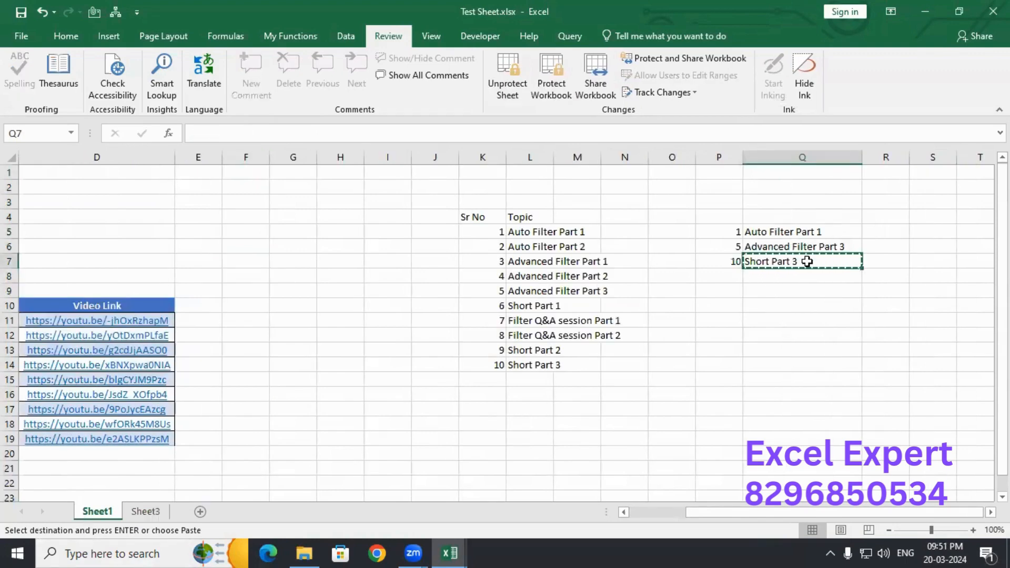
{"action": "left_click", "coordinate": [792, 232]}
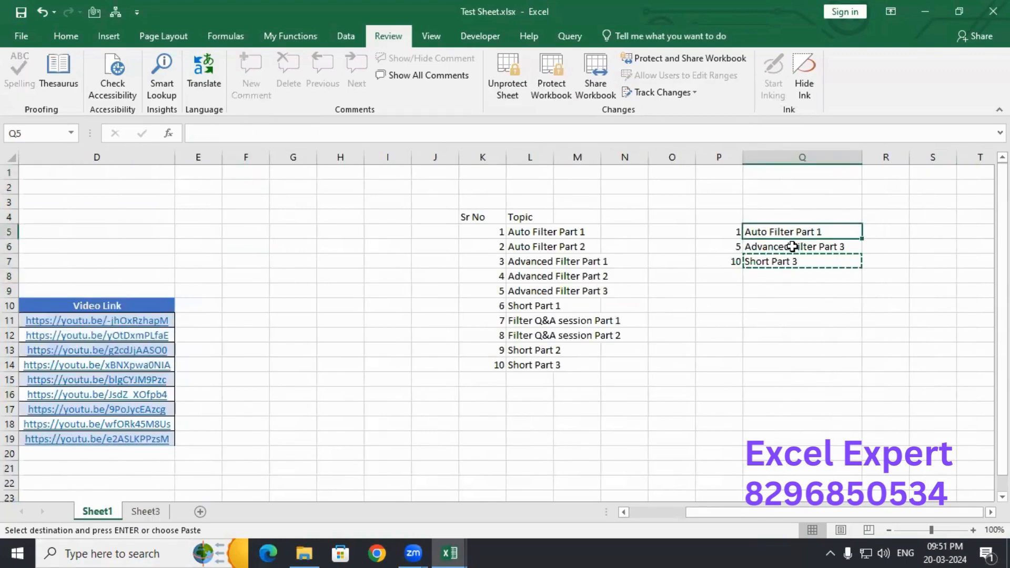
{"action": "left_click", "coordinate": [792, 246]}
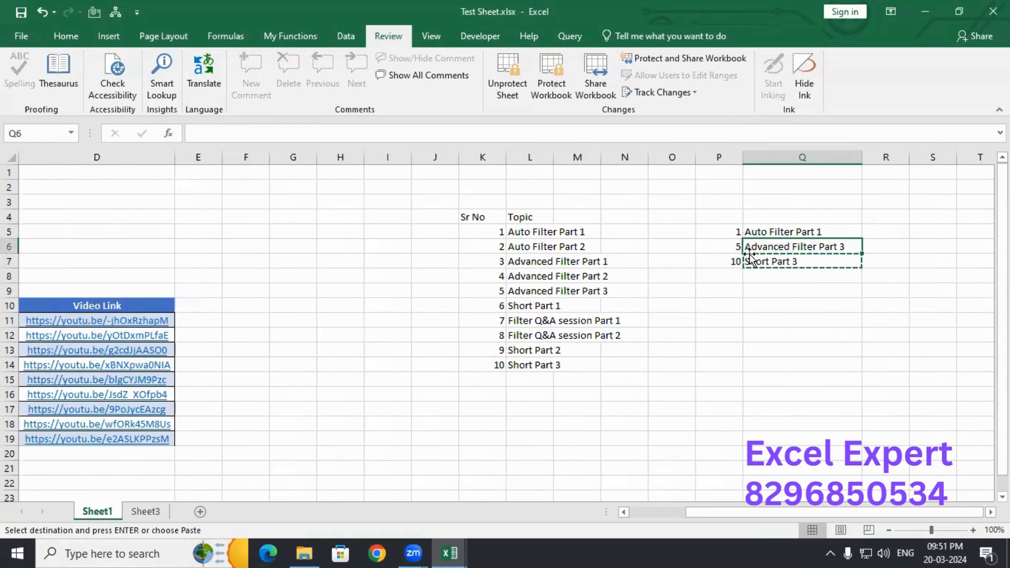
{"action": "left_click", "coordinate": [758, 233]}
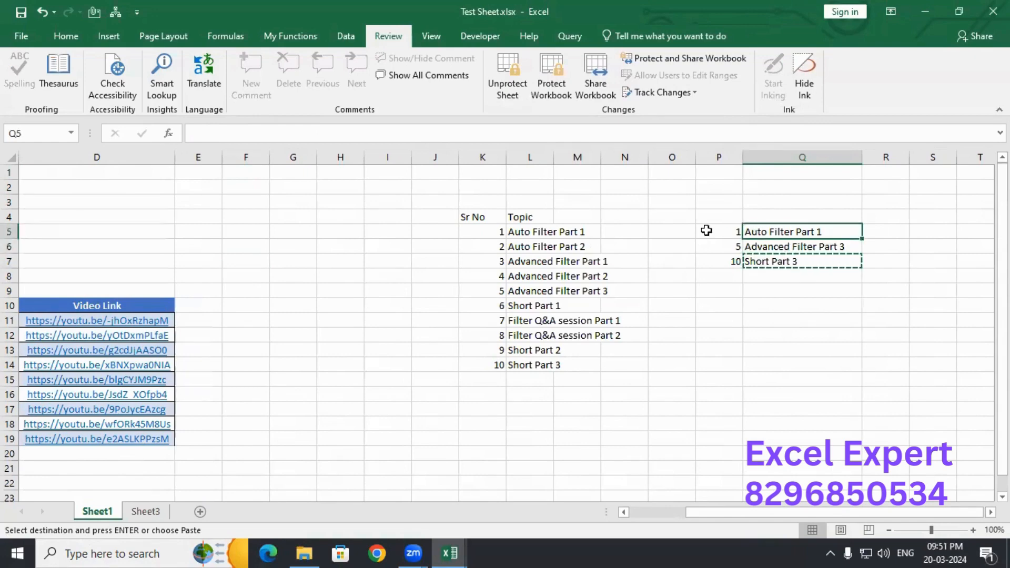
{"action": "left_click", "coordinate": [637, 177]}
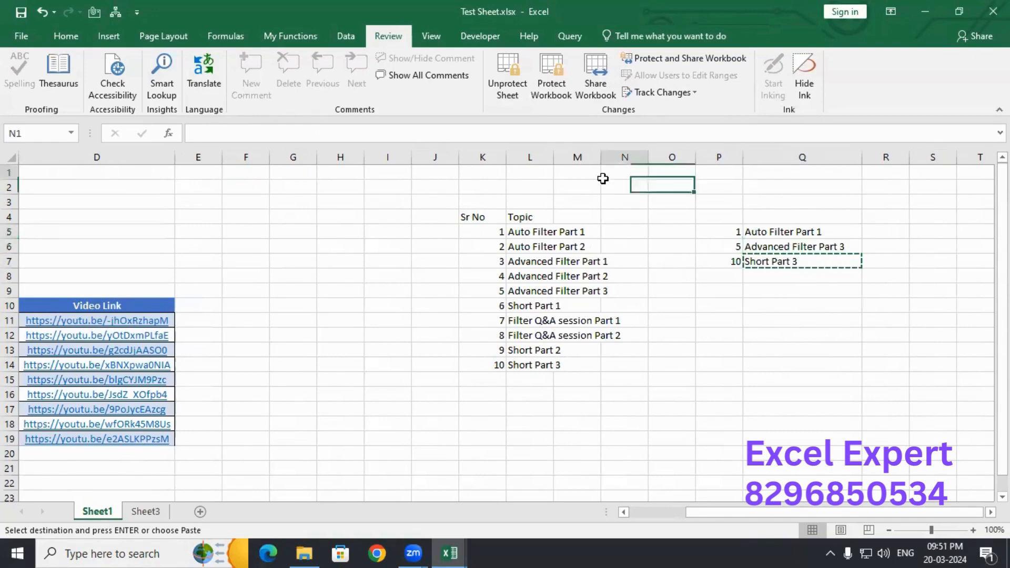
{"action": "left_click", "coordinate": [796, 235]}
{"action": "left_click", "coordinate": [771, 247]}
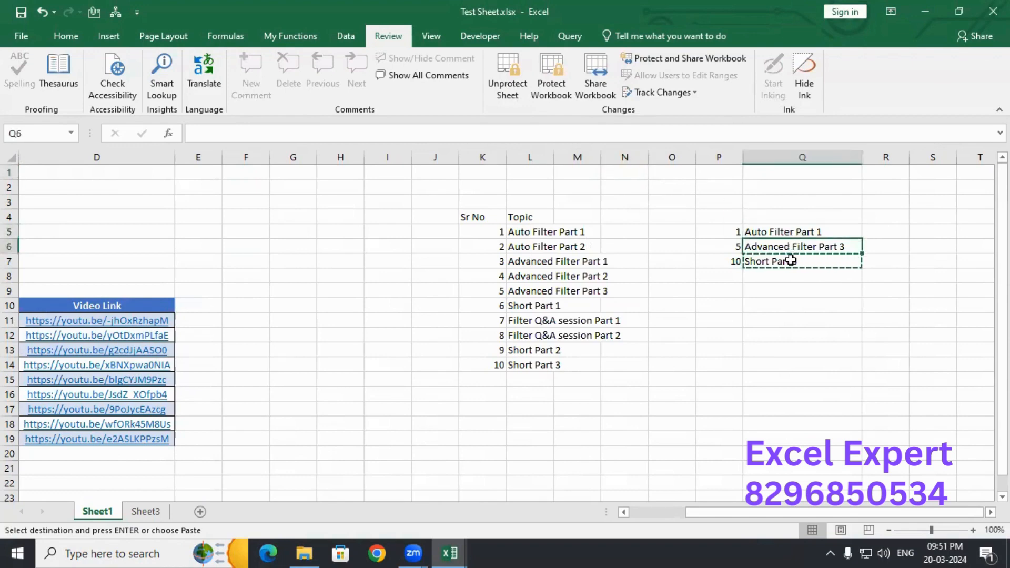
{"action": "left_click", "coordinate": [790, 260]}
{"action": "left_click", "coordinate": [793, 231]}
{"action": "key", "text": "Escape"}
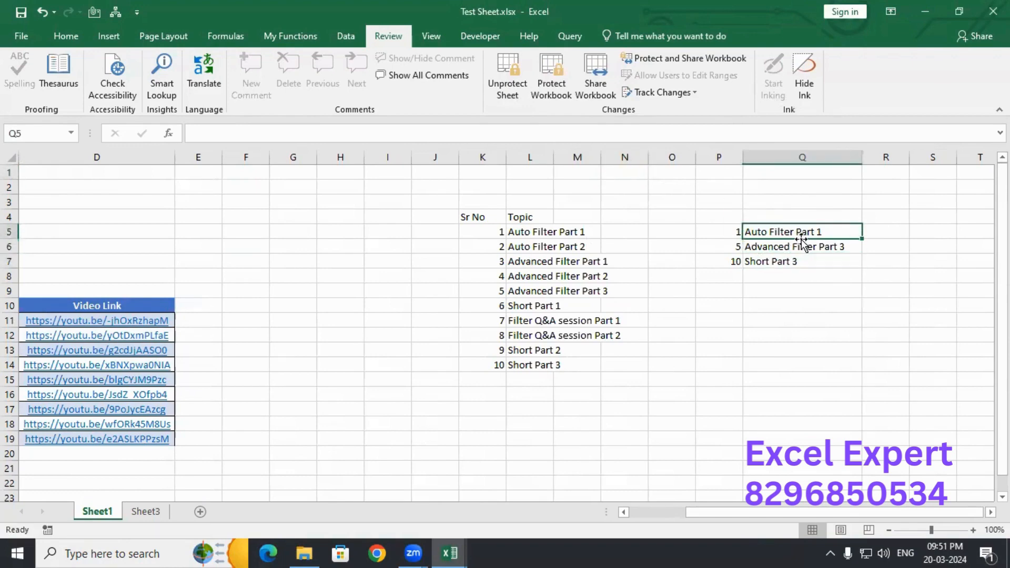
- Try editing cells on the protected sheet, dismissing the warnings, then reselect Q5:Q7
{"action": "left_click", "coordinate": [510, 172]}
{"action": "double_click", "coordinate": [647, 174]}
{"action": "key", "text": "Return"}
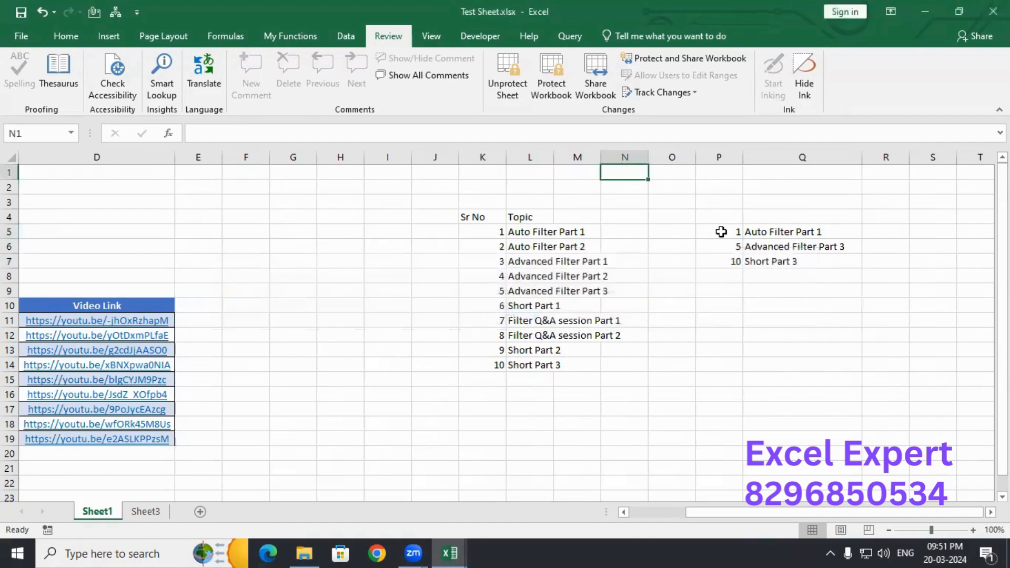
{"action": "double_click", "coordinate": [717, 201]}
{"action": "key", "text": "Return"}
{"action": "left_click", "coordinate": [794, 235]}
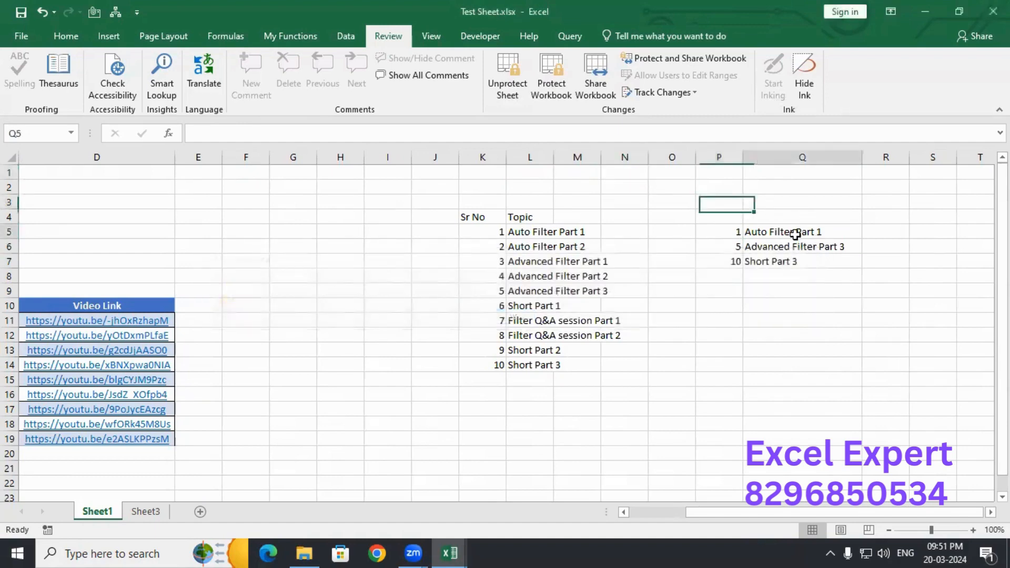
{"action": "left_click", "coordinate": [779, 249]}
{"action": "left_click", "coordinate": [776, 267]}
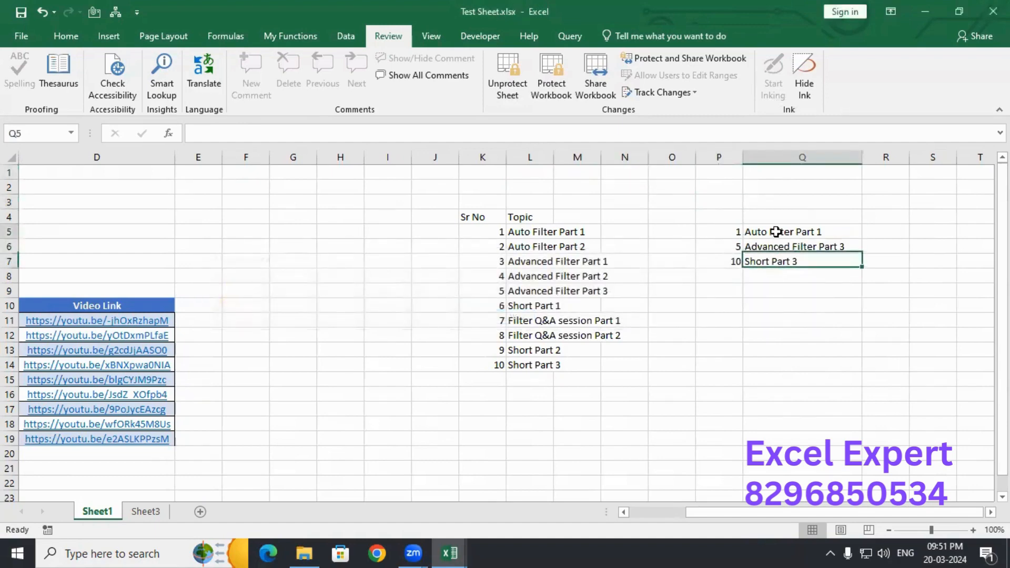
{"action": "left_click_drag", "start_coordinate": [776, 230], "coordinate": [779, 256]}
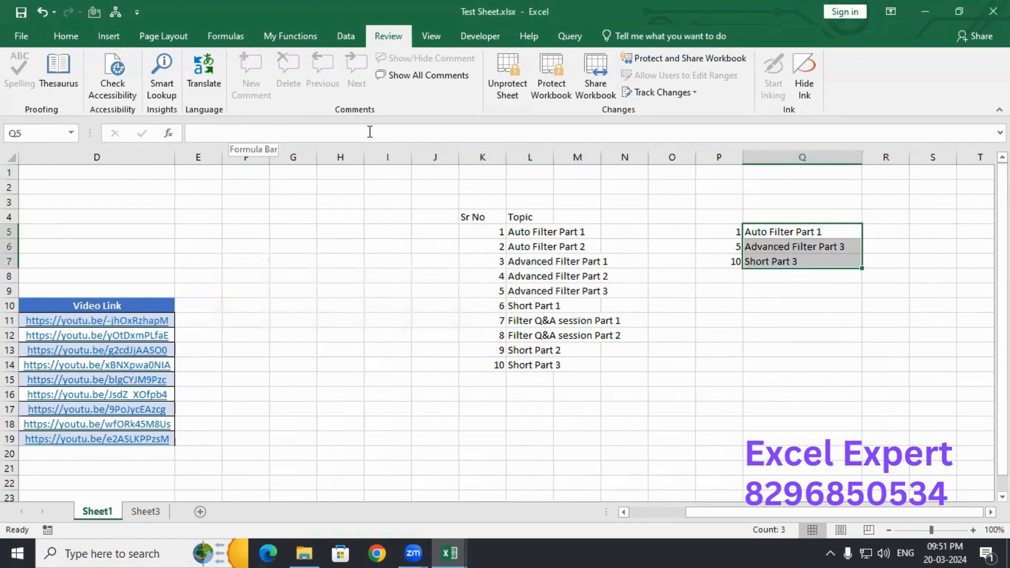
{"action": "left_click", "coordinate": [795, 248]}
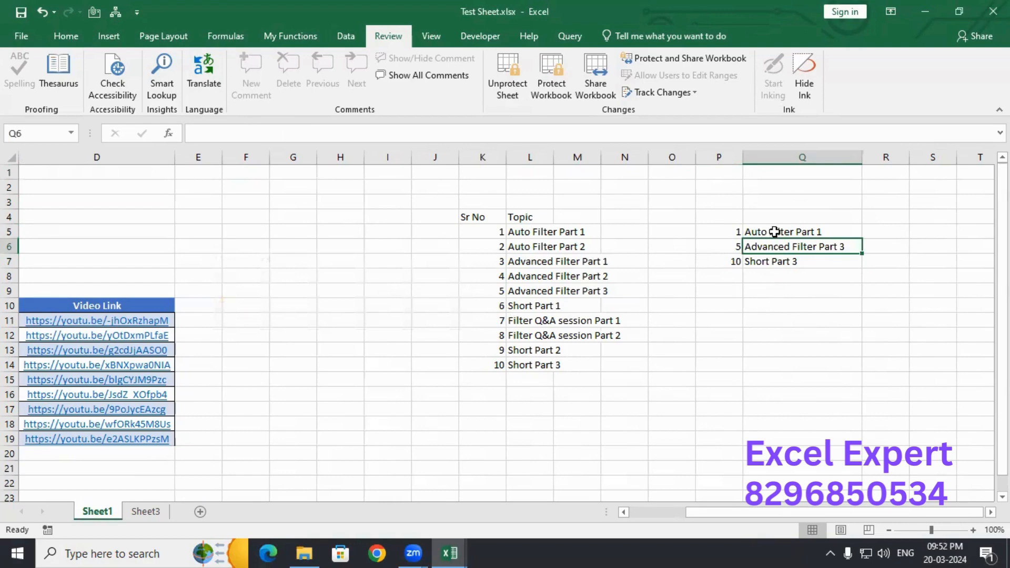
{"action": "left_click_drag", "start_coordinate": [774, 232], "coordinate": [778, 261]}
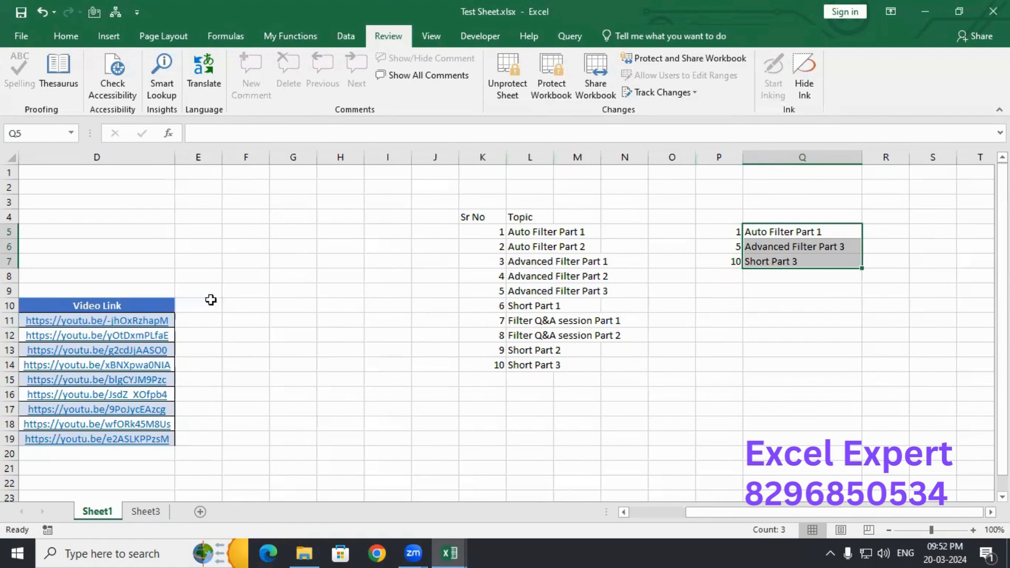
{"action": "left_click", "coordinate": [147, 216]}
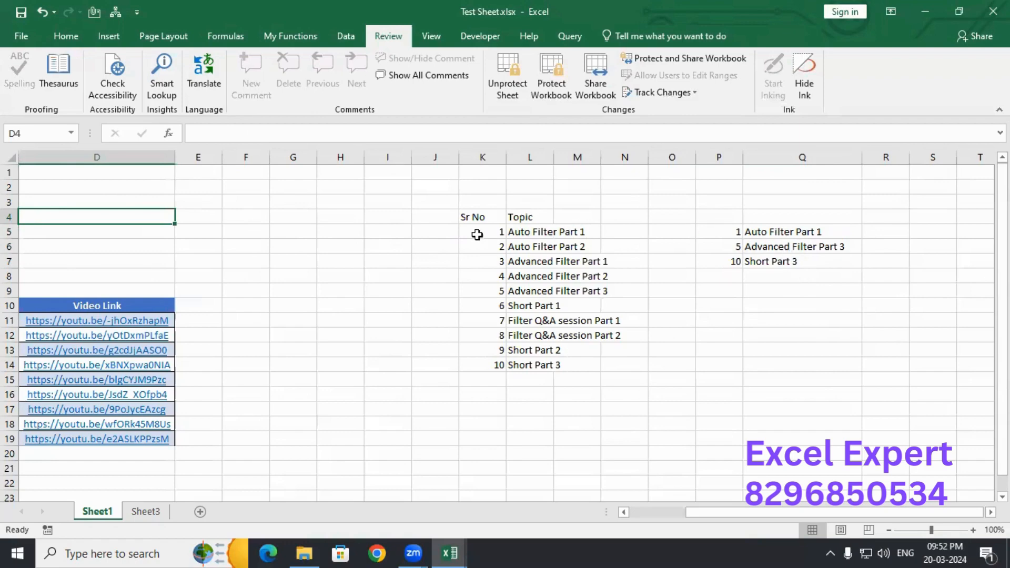
{"action": "key", "text": "ctrl+a"}
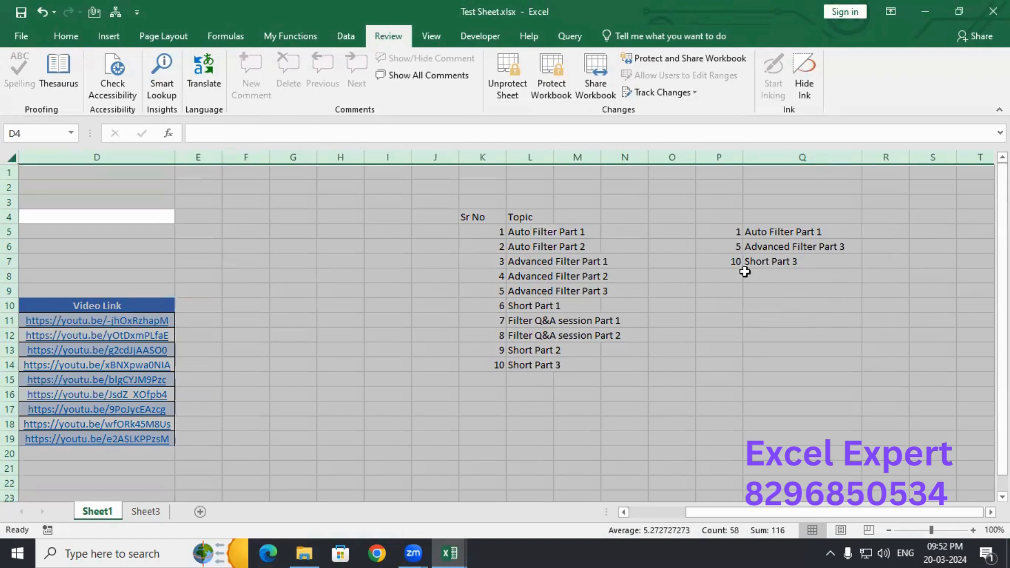
{"action": "left_click", "coordinate": [804, 231], "text": "ctrl"}
{"action": "left_click", "coordinate": [800, 249], "text": "ctrl"}
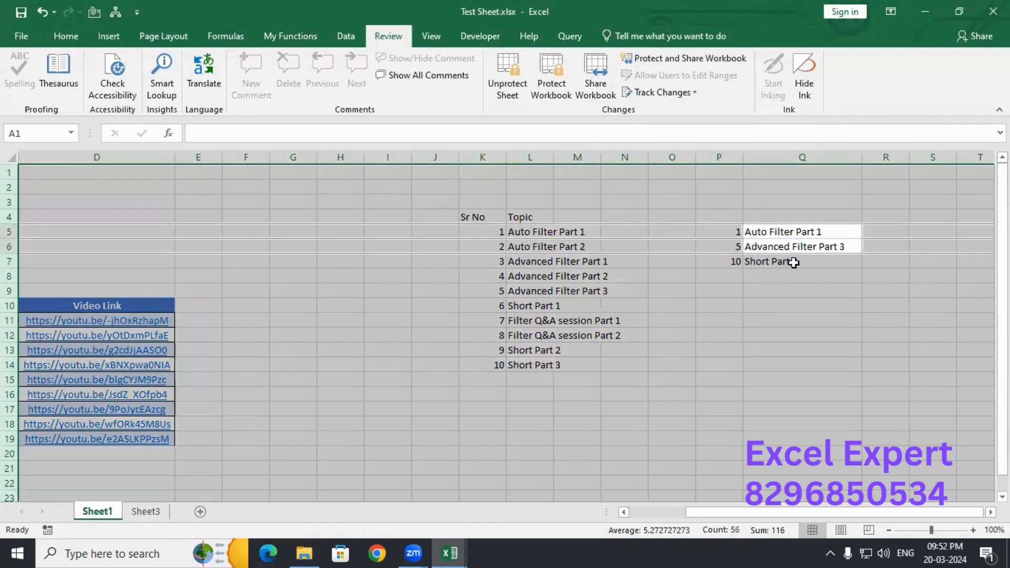
{"action": "left_click", "coordinate": [793, 263], "text": "ctrl"}
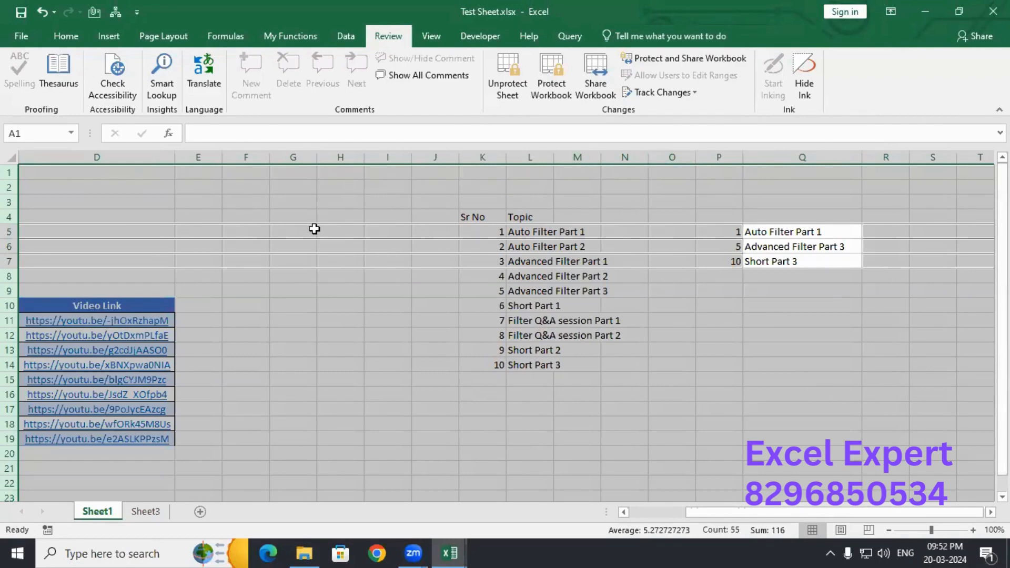
{"action": "right_click", "coordinate": [315, 229]}
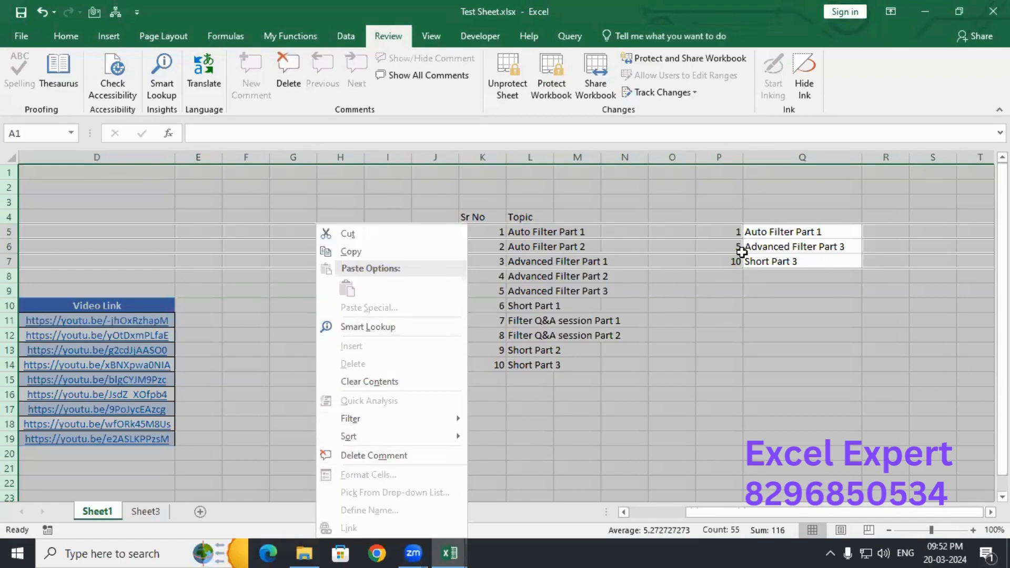
{"action": "left_click", "coordinate": [727, 203]}
- Unprotect Sheet1 with its password and select the entire worksheet
{"action": "left_click", "coordinate": [505, 79]}
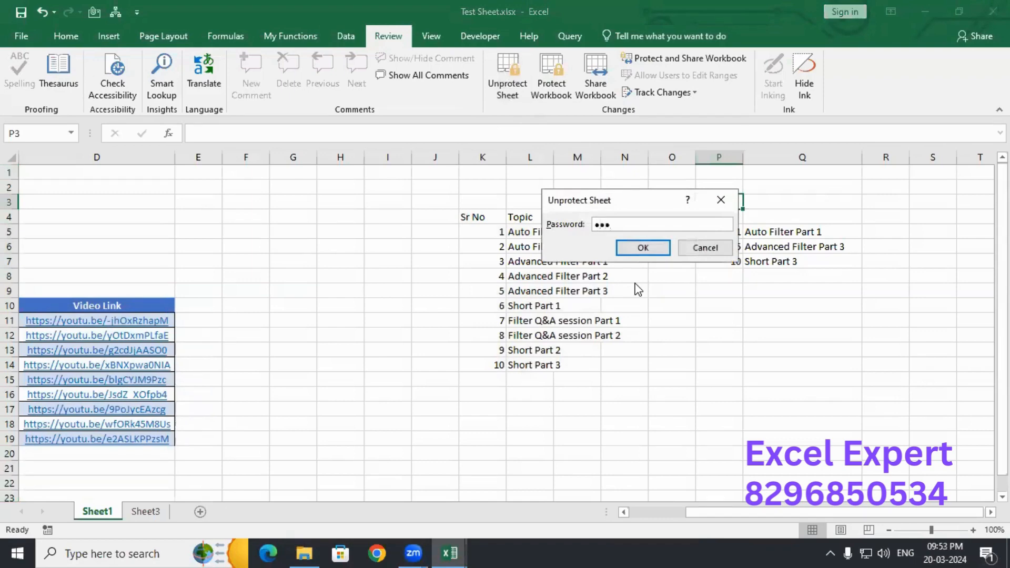
{"action": "key", "text": "Return"}
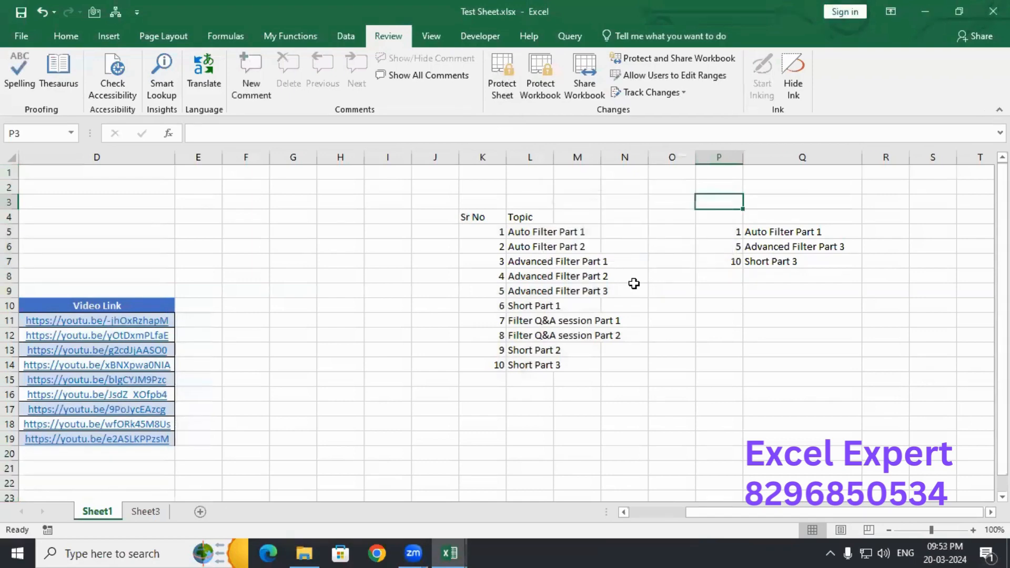
{"action": "left_click", "coordinate": [248, 185]}
{"action": "key", "text": "ctrl+a"}
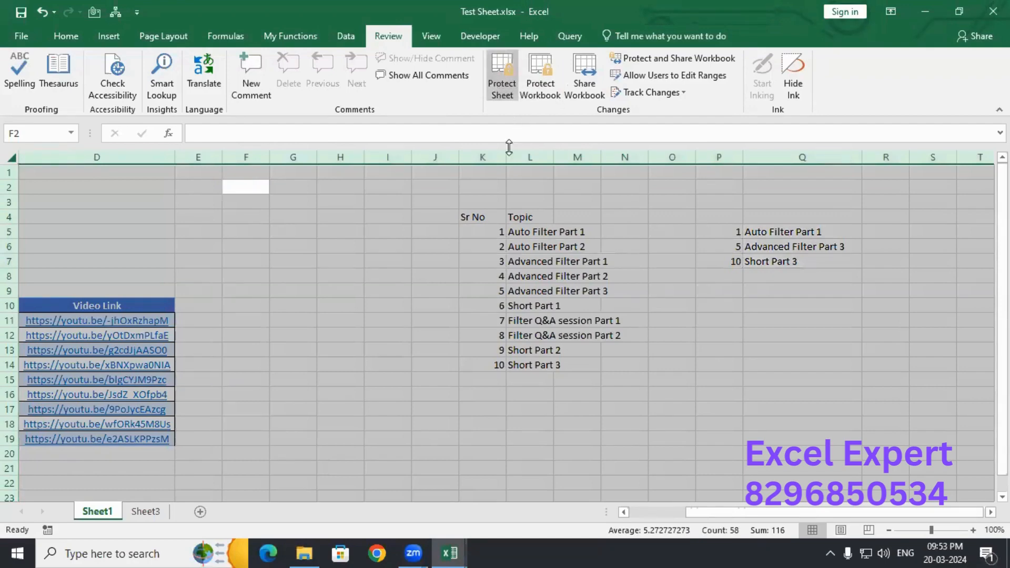
- Exclude Q5, Q6 and Q7 from the whole-sheet selection
{"action": "right_click", "coordinate": [530, 190]}
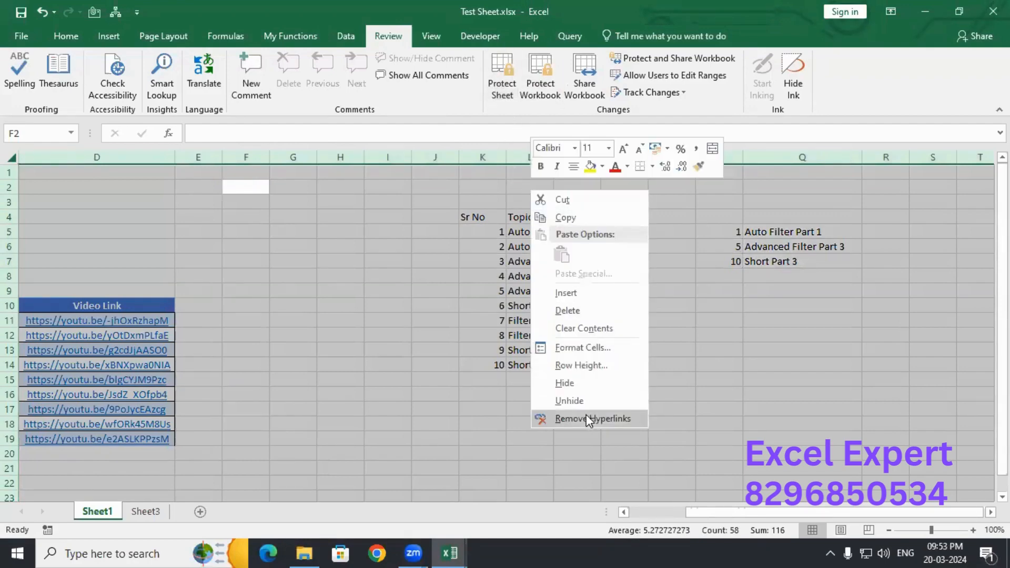
{"action": "left_click", "coordinate": [583, 348]}
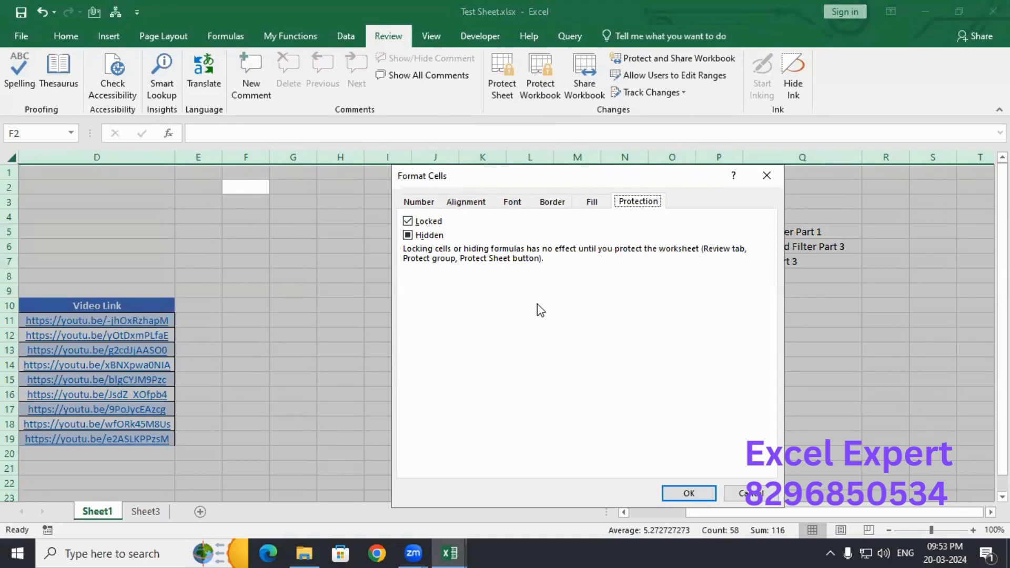
{"action": "left_click", "coordinate": [767, 176]}
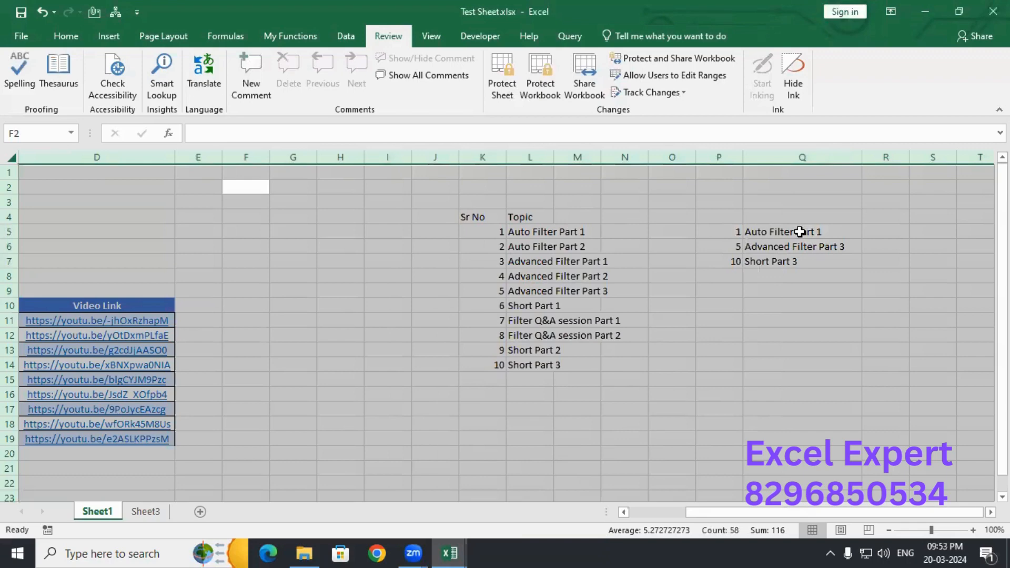
{"action": "left_click", "coordinate": [800, 232], "text": "ctrl"}
{"action": "left_click", "coordinate": [802, 247], "text": "ctrl"}
{"action": "left_click", "coordinate": [793, 262], "text": "ctrl"}
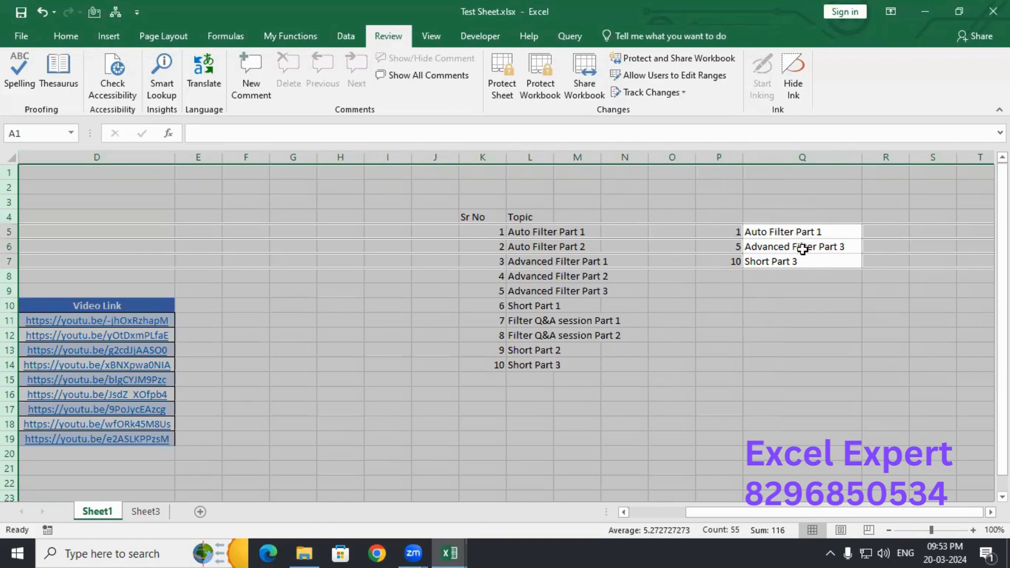
- Uncheck Locked for all the selected cells in Format Cells
{"action": "right_click", "coordinate": [627, 190]}
{"action": "left_click", "coordinate": [702, 462]}
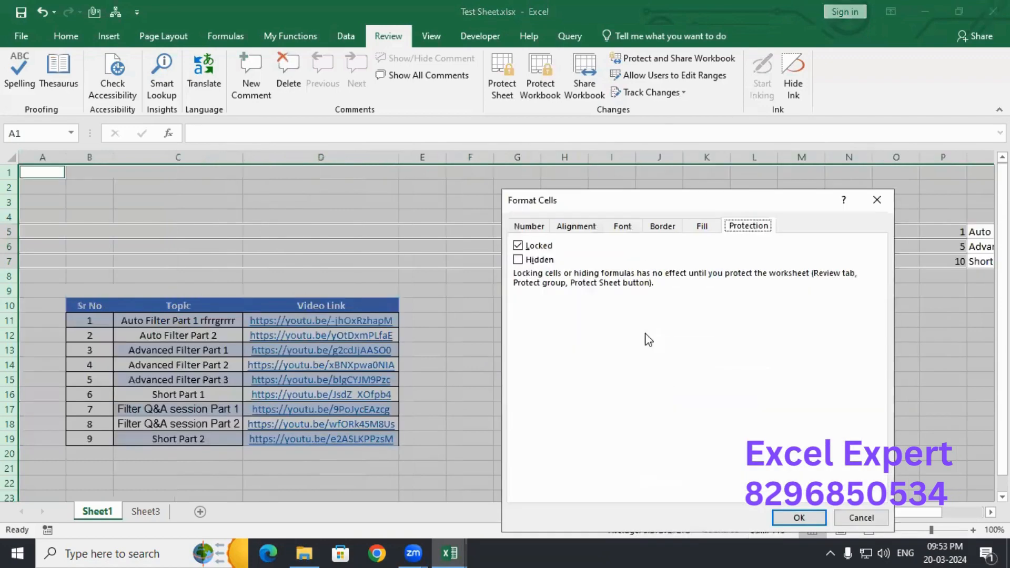
{"action": "left_click", "coordinate": [518, 246]}
{"action": "left_click_drag", "start_coordinate": [734, 201], "coordinate": [493, 100]}
{"action": "left_click", "coordinate": [558, 417]}
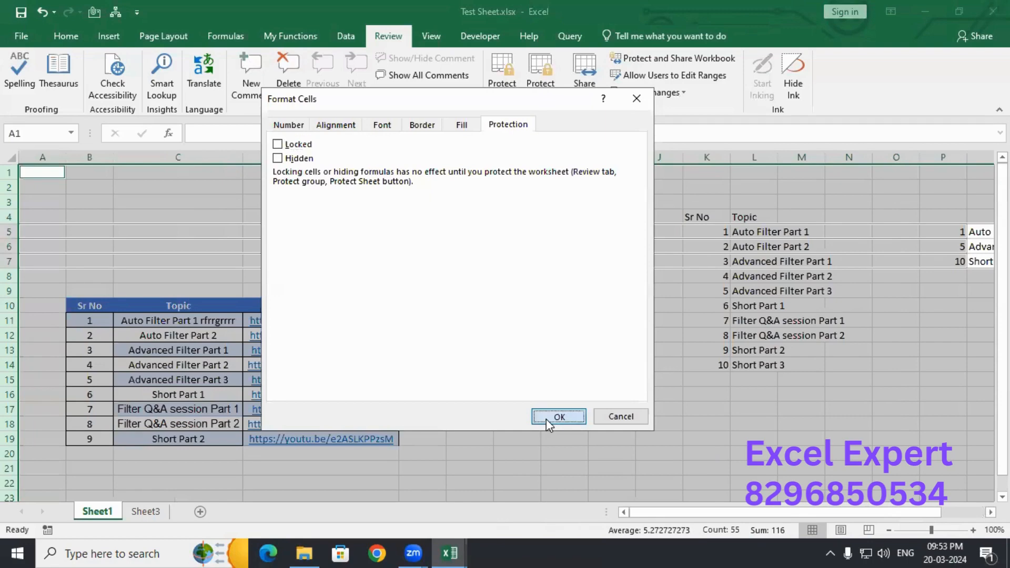
{"action": "left_click", "coordinate": [918, 204]}
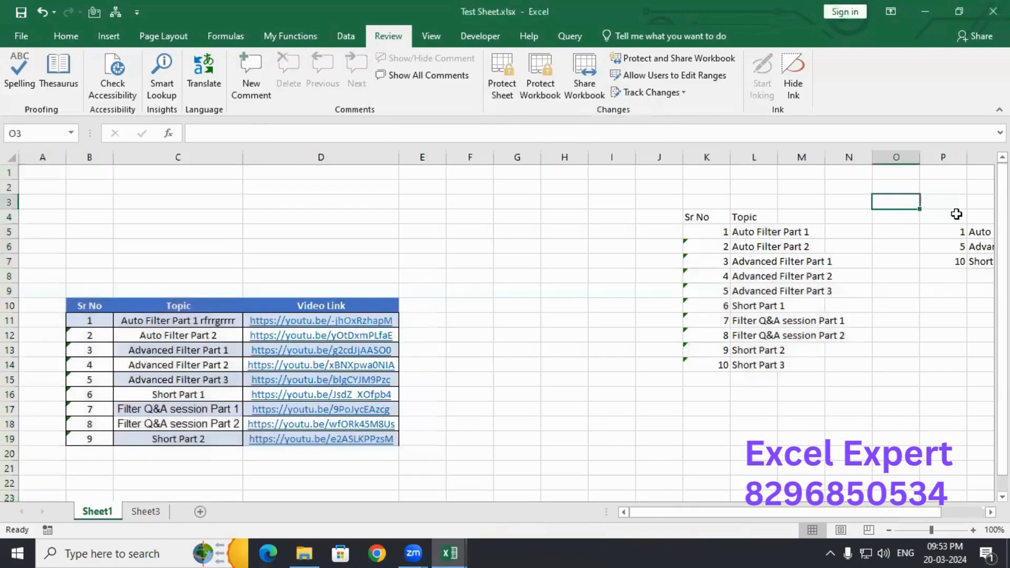
- Select Q5:Q7 and confirm Locked and Hidden are both checked on the Protection tab
{"action": "type", "text": "0"}
{"action": "key", "text": "Escape"}
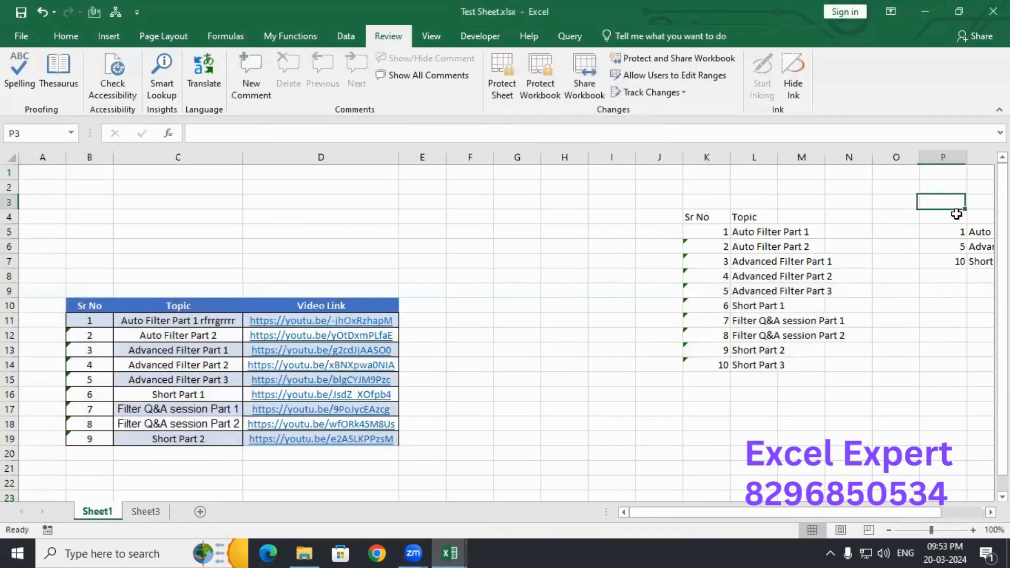
{"action": "key", "text": "Right"}
{"action": "key", "text": "Right"}
{"action": "key", "text": "Down"}
{"action": "key", "text": "Down"}
{"action": "key", "text": "shift+Down"}
{"action": "key", "text": "shift+Down"}
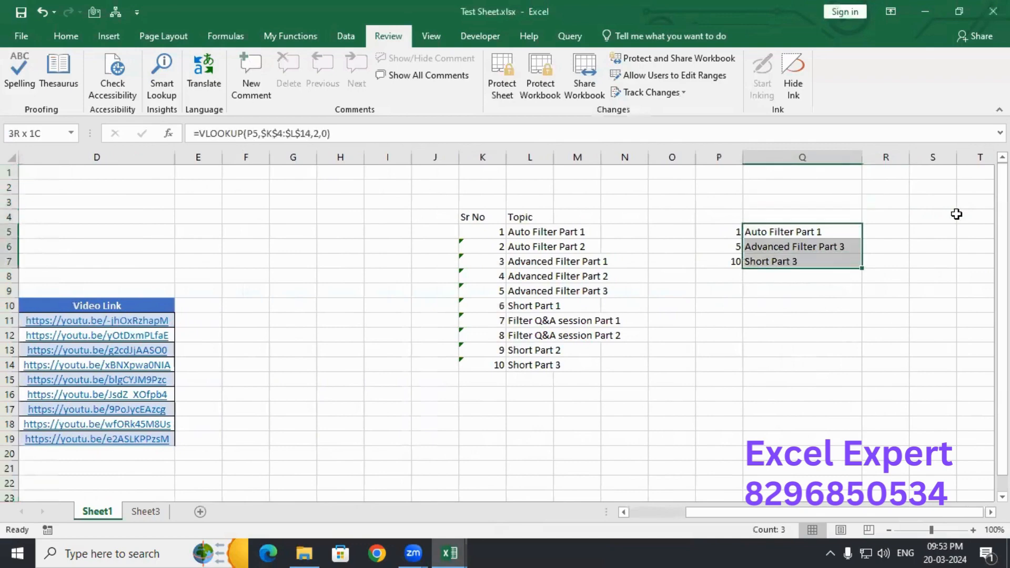
{"action": "key", "text": "ctrl+1"}
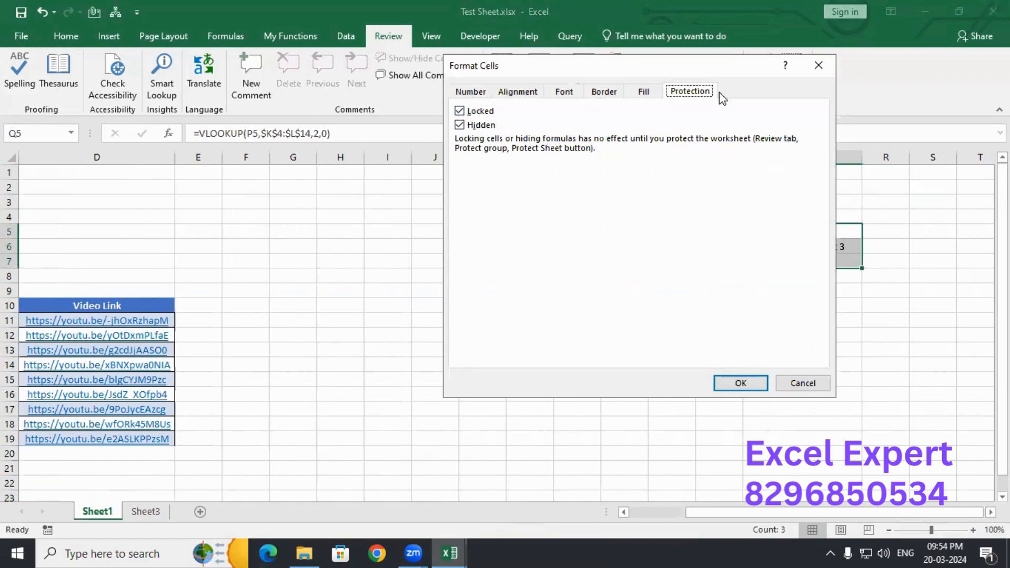
{"action": "left_click", "coordinate": [824, 70]}
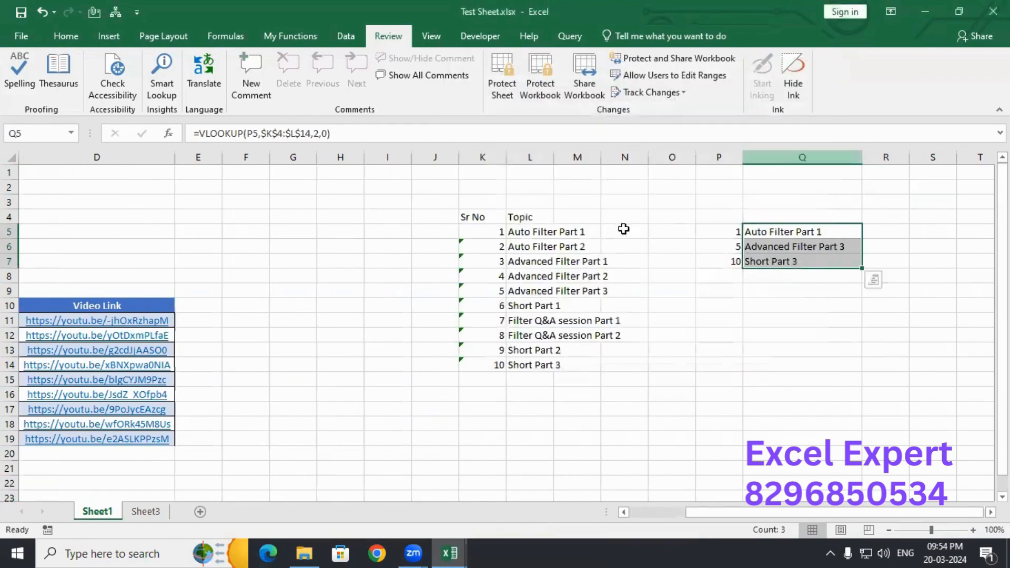
{"action": "left_click", "coordinate": [454, 199]}
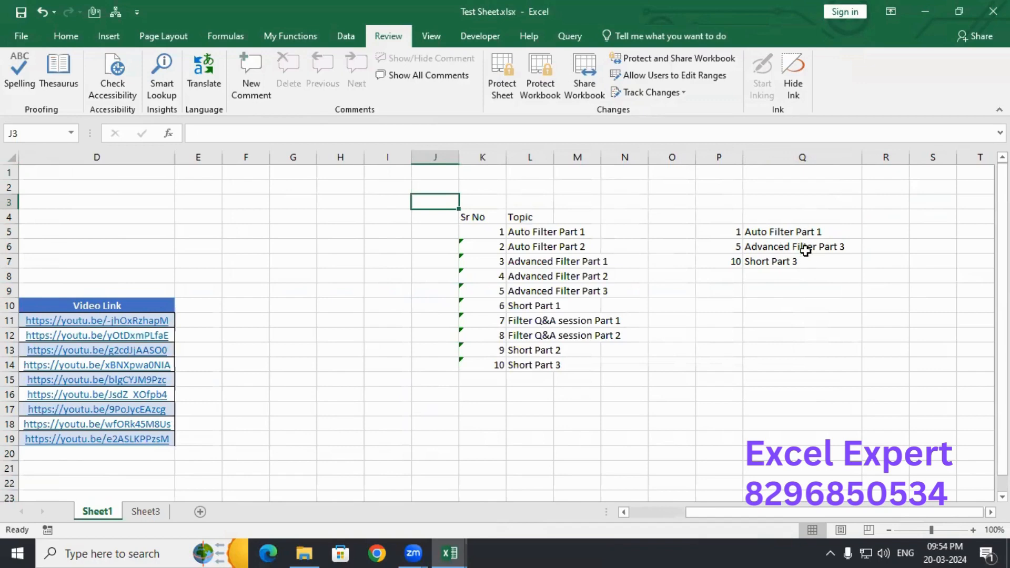
- Protect Sheet1 with a password, entering it and then confirming it
{"action": "left_click", "coordinate": [502, 87]}
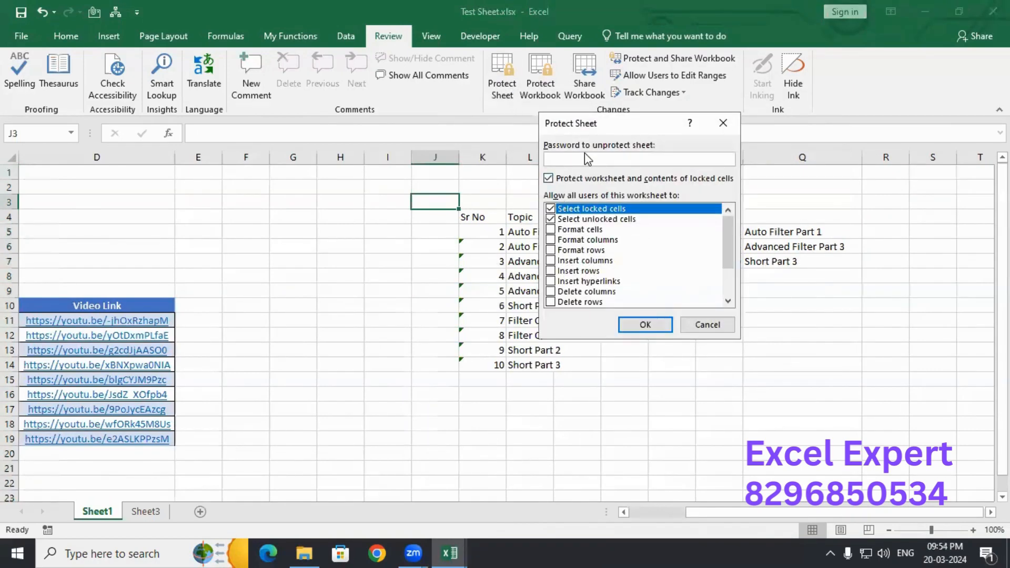
{"action": "type", "text": "123"}
{"action": "key", "text": "Return"}
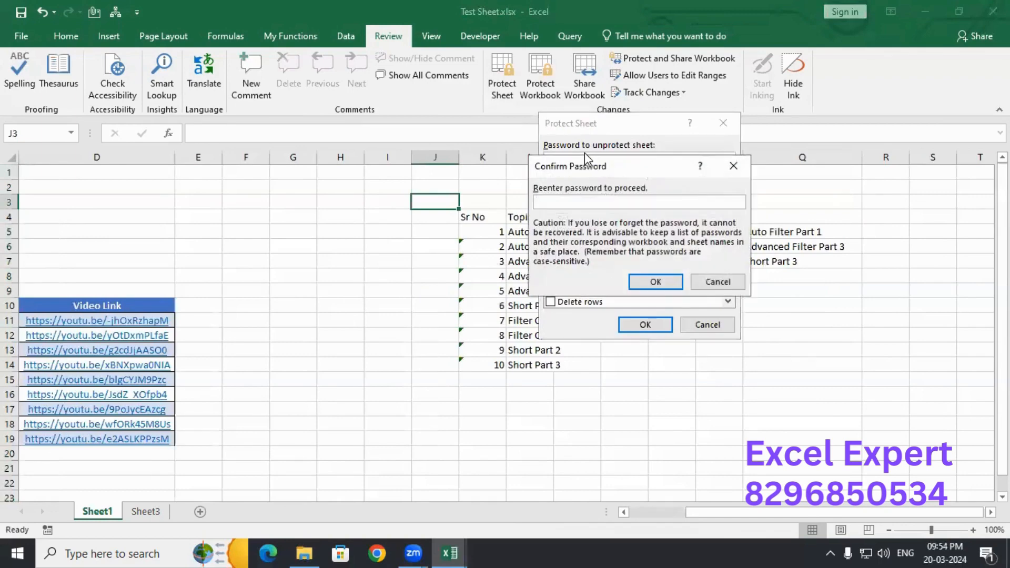
{"action": "type", "text": "123"}
{"action": "key", "text": "Return"}
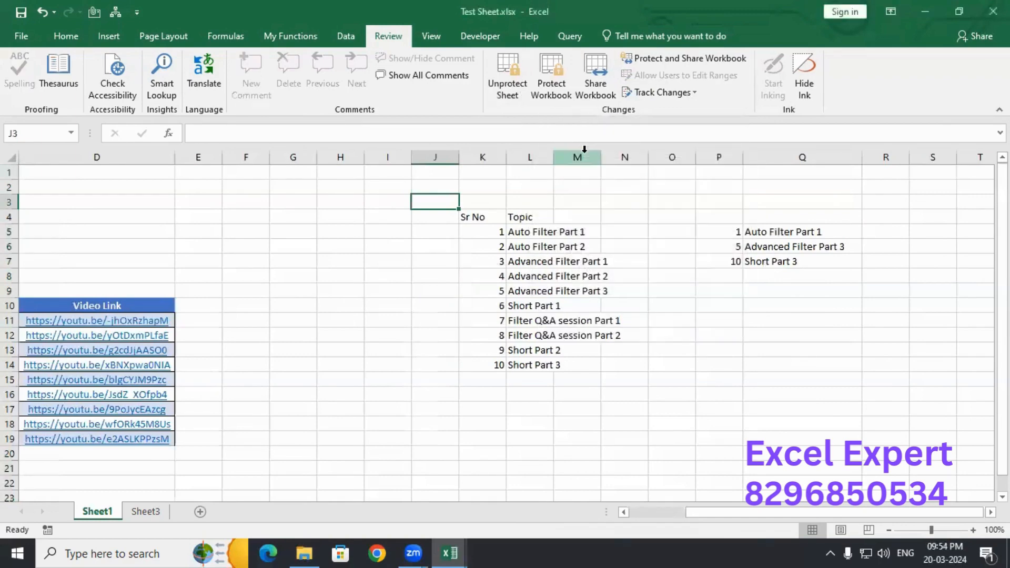
- Verify Q6 rejects edits with a protection warning and Q5:Q7 formulas are hidden
{"action": "left_click", "coordinate": [770, 232]}
{"action": "double_click", "coordinate": [773, 247]}
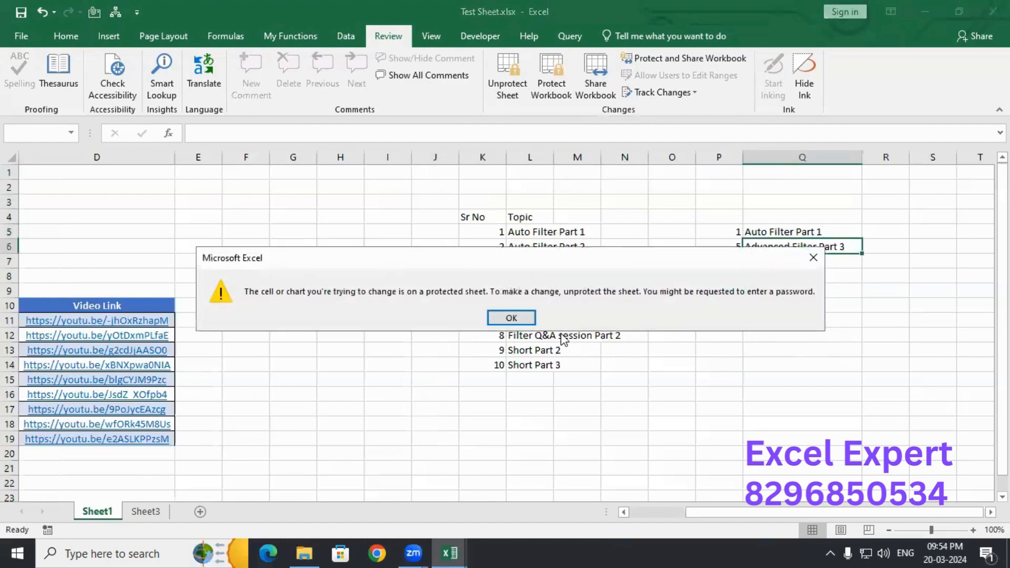
{"action": "left_click", "coordinate": [537, 316]}
{"action": "left_click", "coordinate": [779, 227]}
{"action": "left_click", "coordinate": [777, 246]}
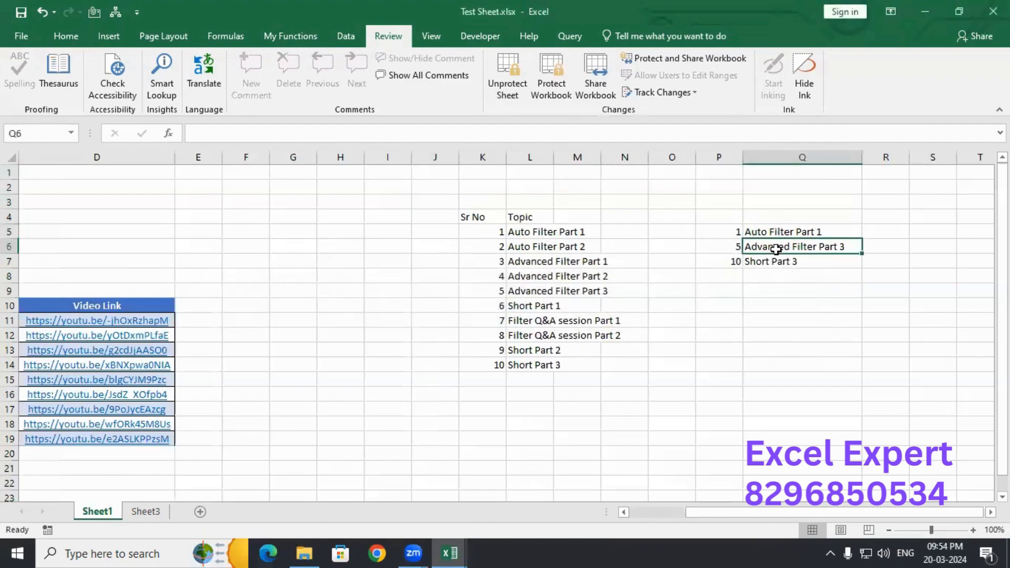
{"action": "left_click", "coordinate": [767, 261]}
{"action": "left_click", "coordinate": [772, 231]}
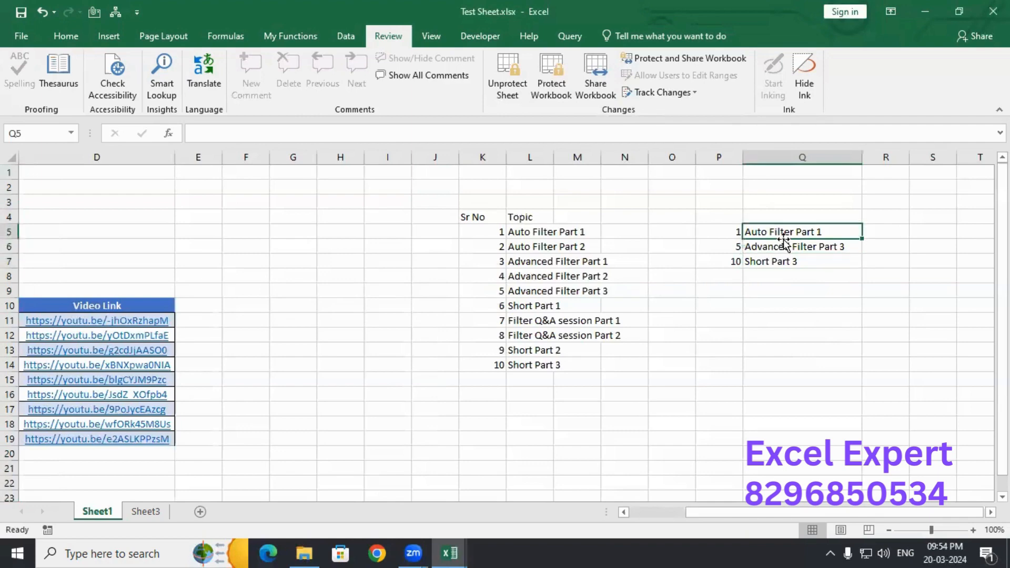
{"action": "left_click", "coordinate": [710, 218]}
- Enter test values ffg in unlocked cell P2 and dd in P3
{"action": "left_click", "coordinate": [708, 183]}
{"action": "type", "text": "ffg"}
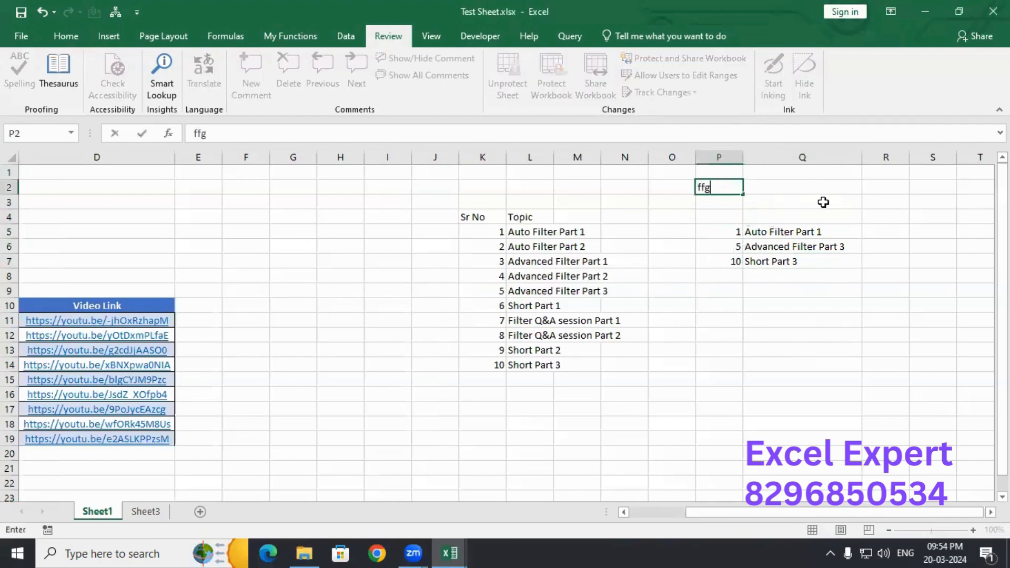
{"action": "key", "text": "Right"}
{"action": "key", "text": "Left"}
{"action": "key", "text": "Down"}
{"action": "type", "text": "dd"}
{"action": "key", "text": "Right"}
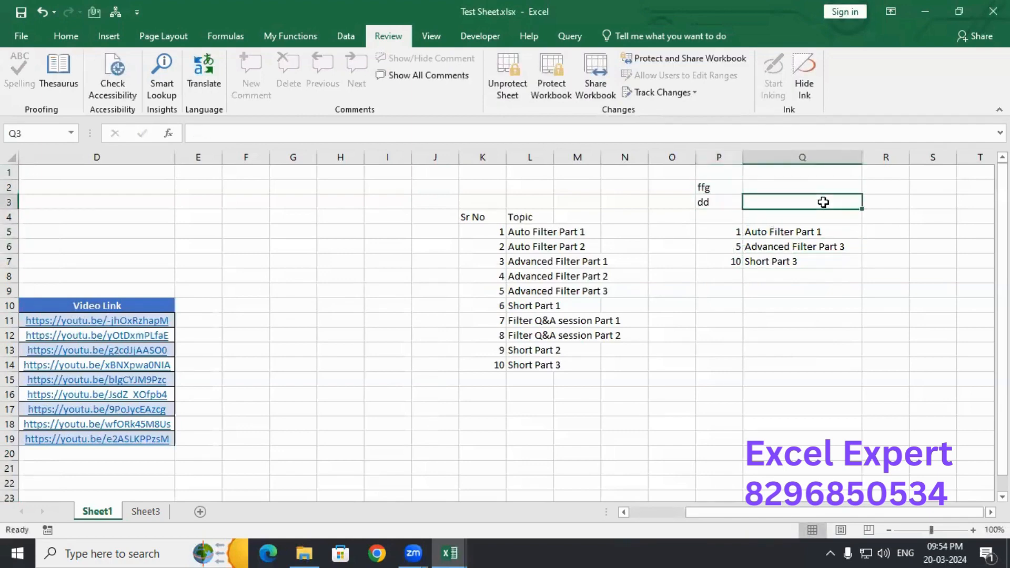
- Select the protected lookup results in Q5:Q7
{"action": "key", "text": "Left"}
{"action": "key", "text": "Down"}
{"action": "key", "text": "Down"}
{"action": "key", "text": "Right"}
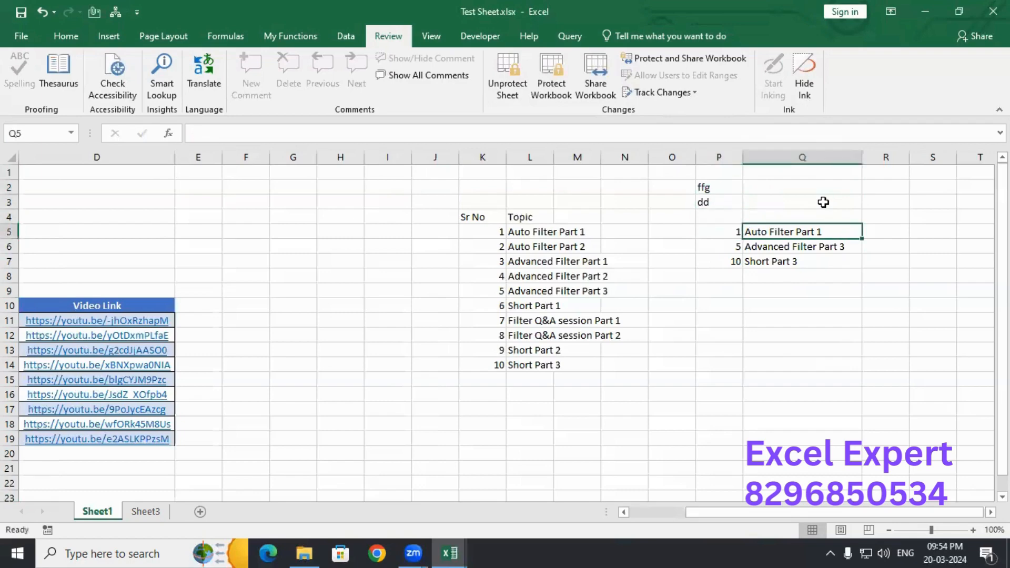
{"action": "key", "text": "shift+Down"}
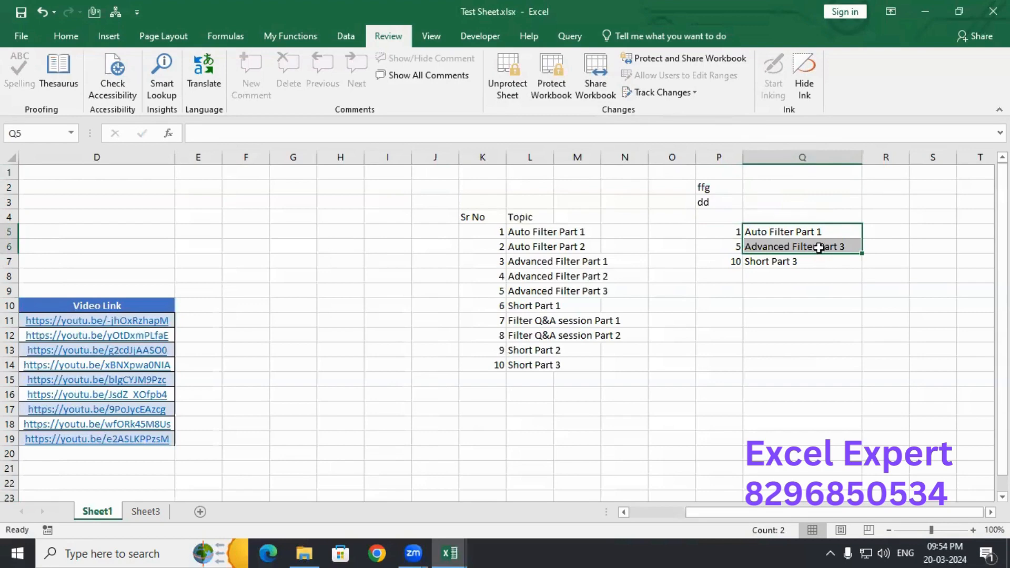
{"action": "left_click_drag", "start_coordinate": [805, 232], "coordinate": [807, 258]}
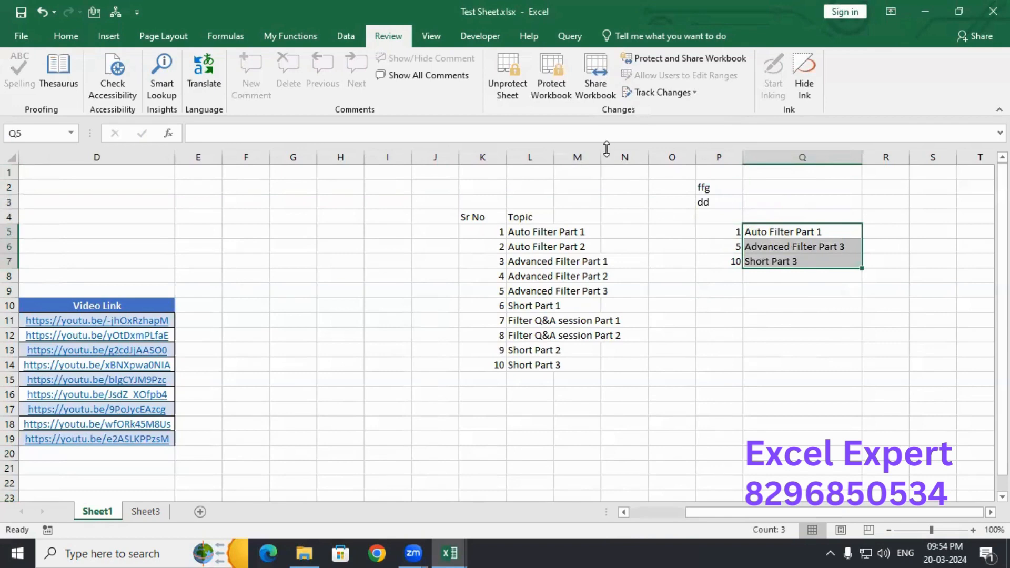
- Unprotect Sheet1 with its password, then select cell H6 to clear the selection
{"action": "left_click", "coordinate": [503, 96]}
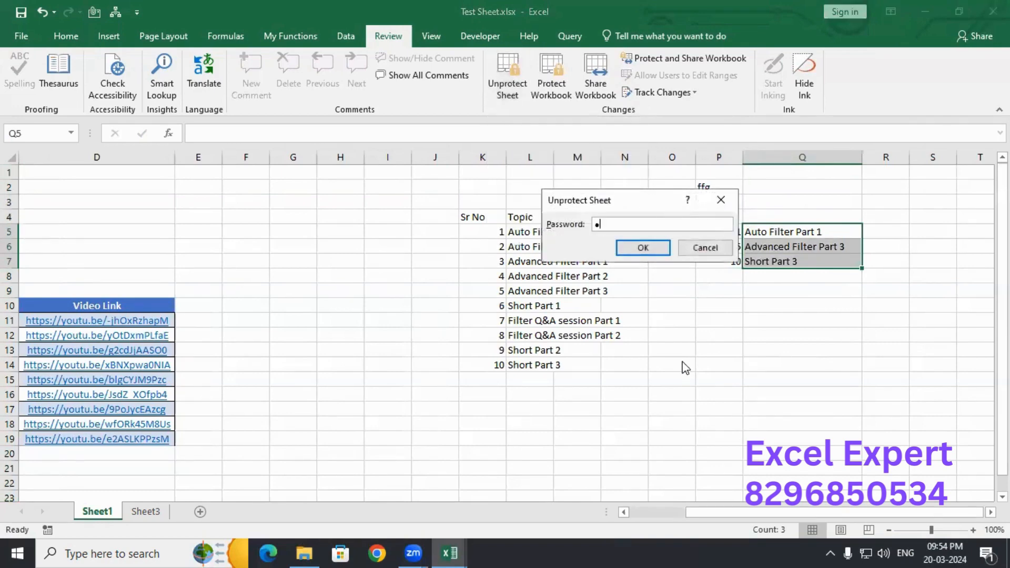
{"action": "key", "text": "Return"}
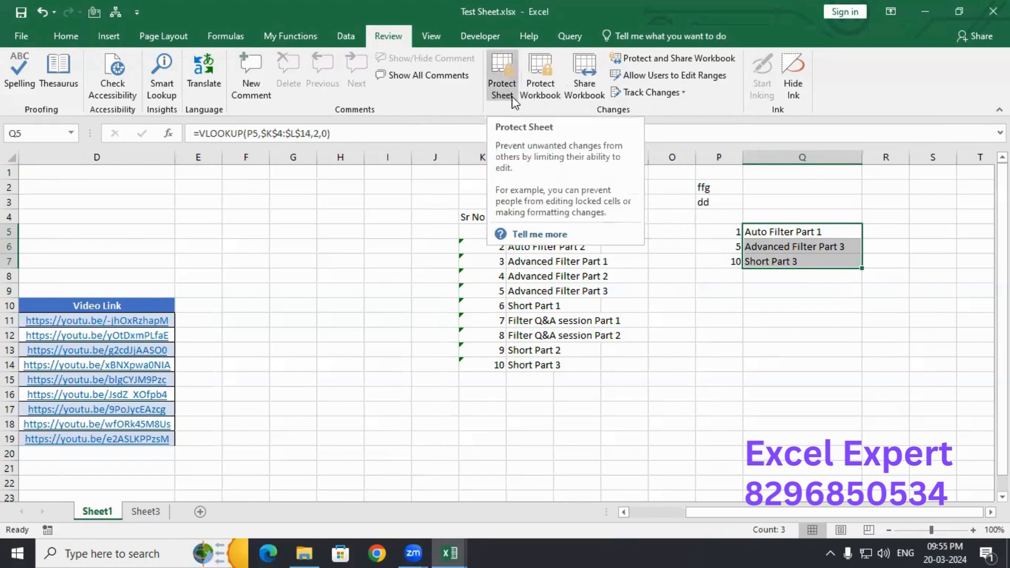
{"action": "left_click", "coordinate": [341, 253]}
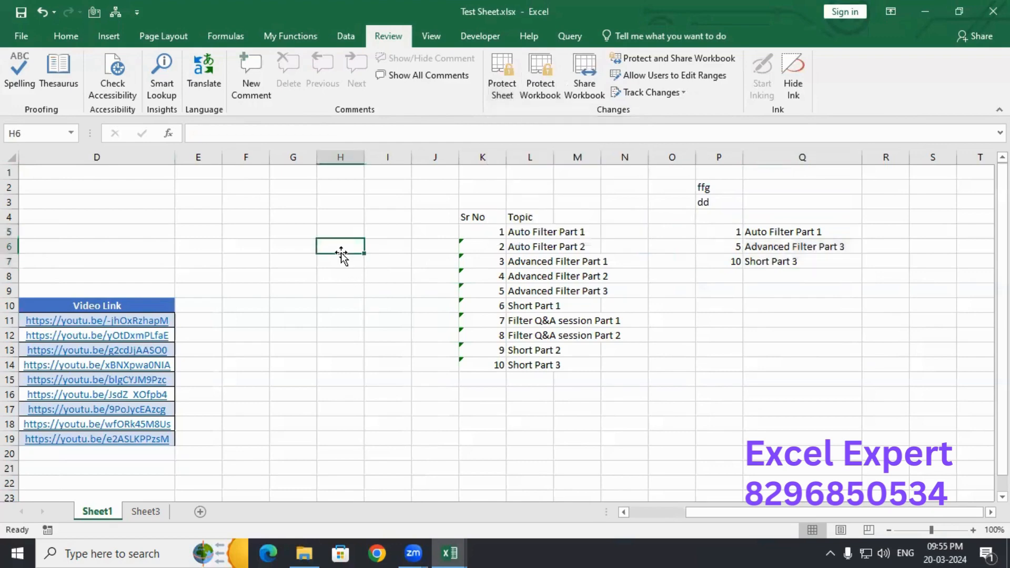